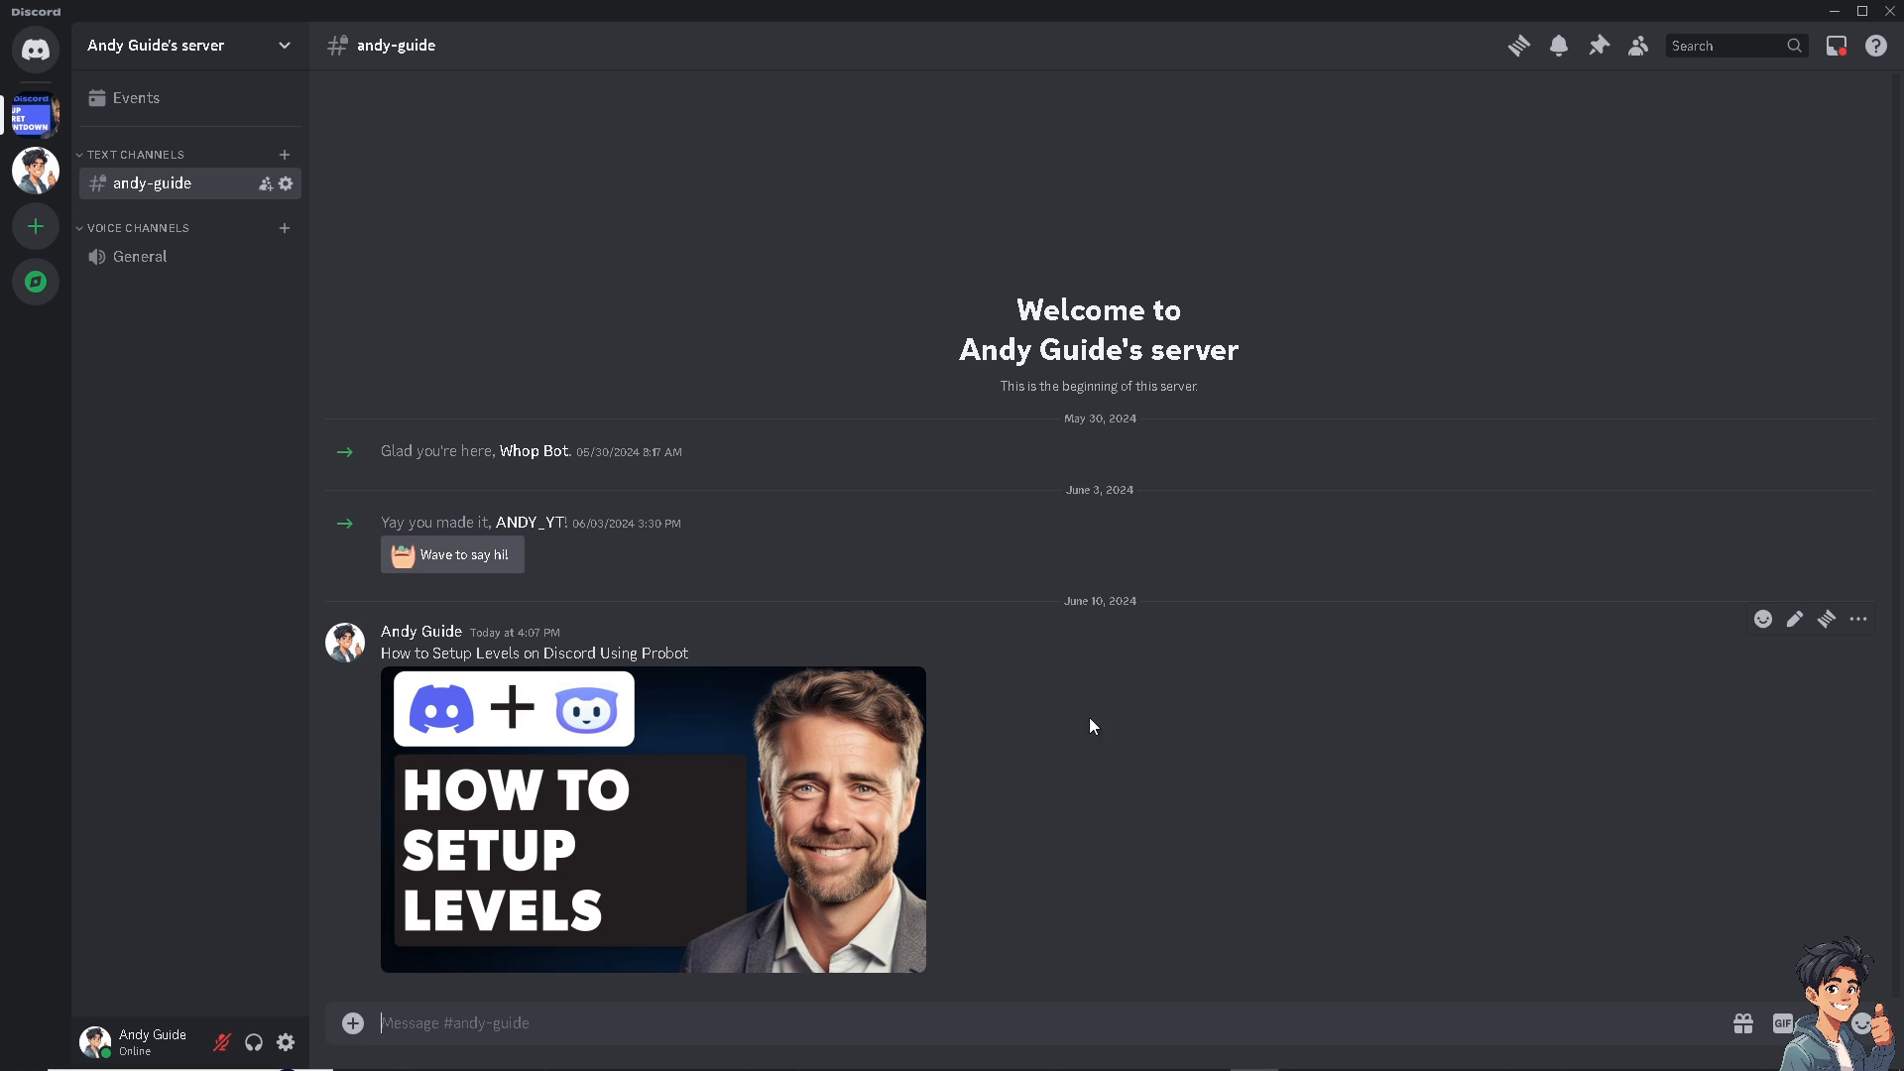
- Open the ProBot website and browse its feature overview from welcome messages to the leveling system
click(601, 773)
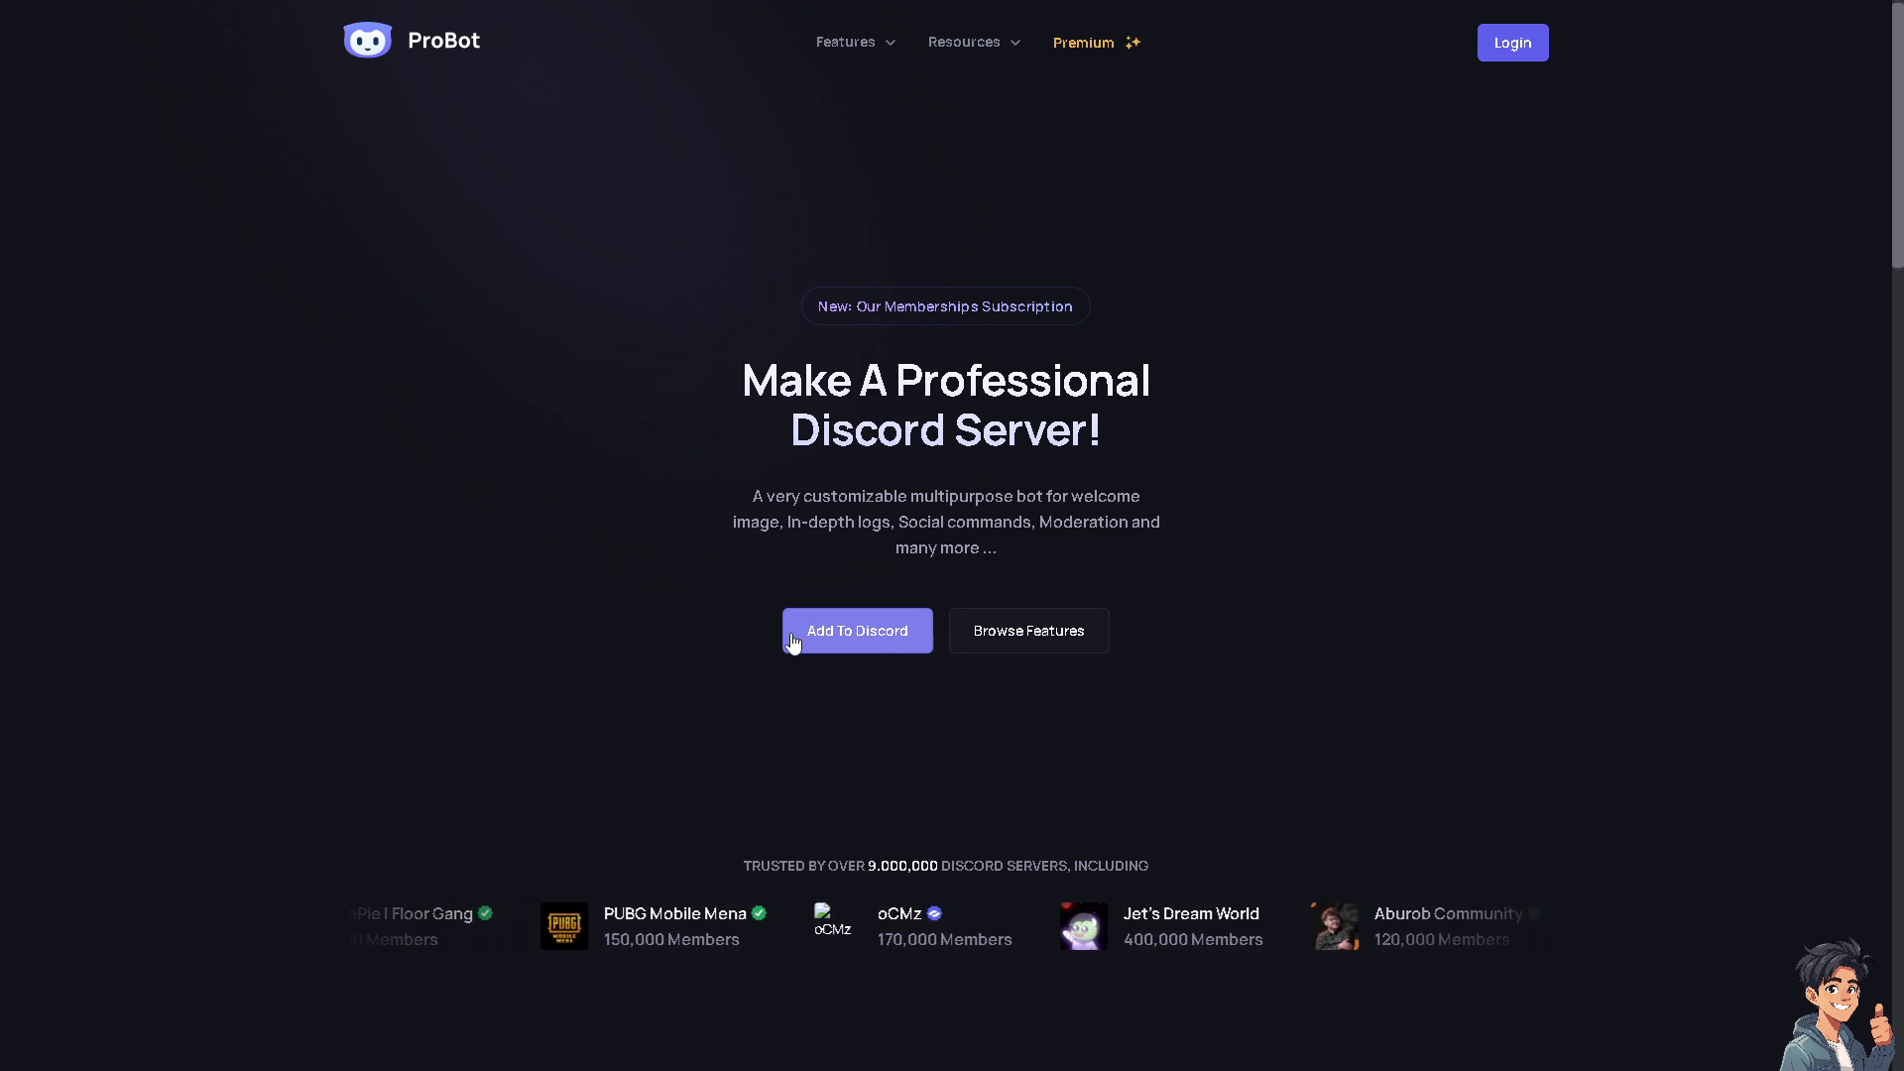
click(990, 640)
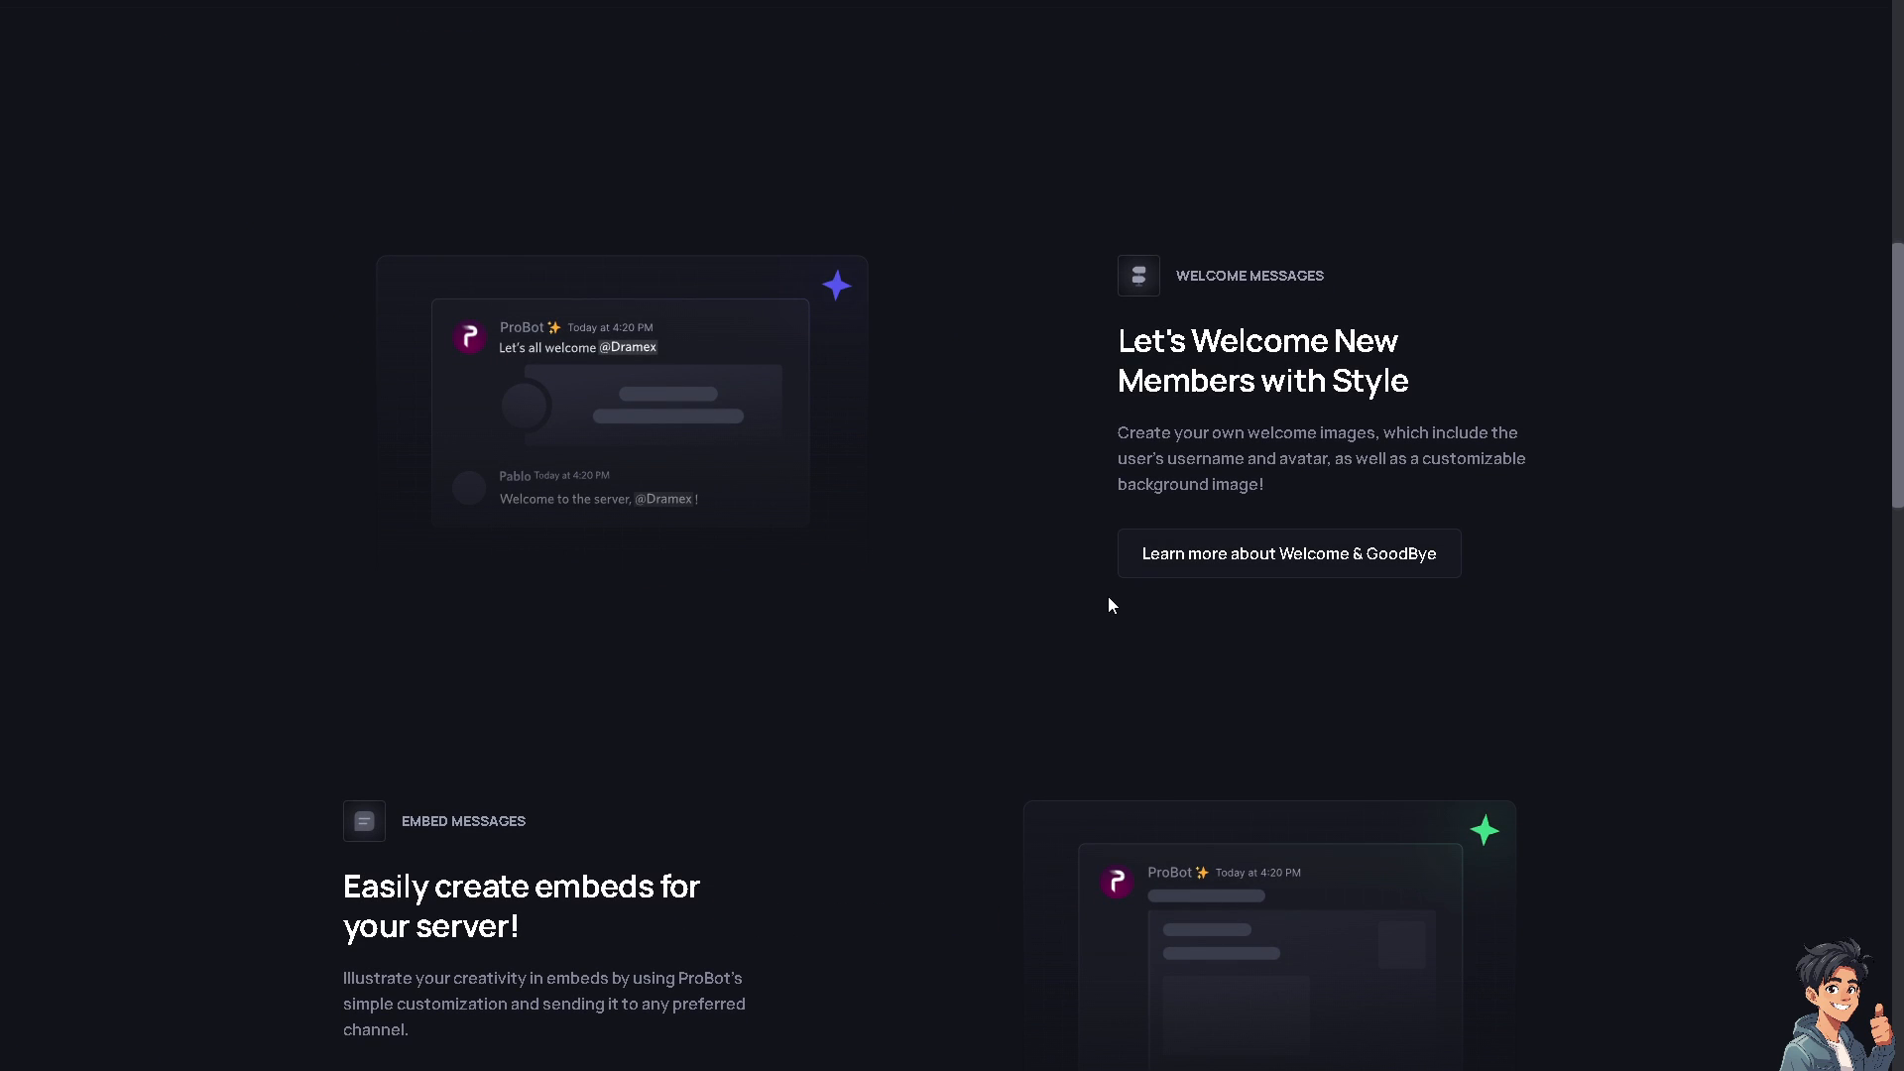
scroll(1109, 601, down, 3)
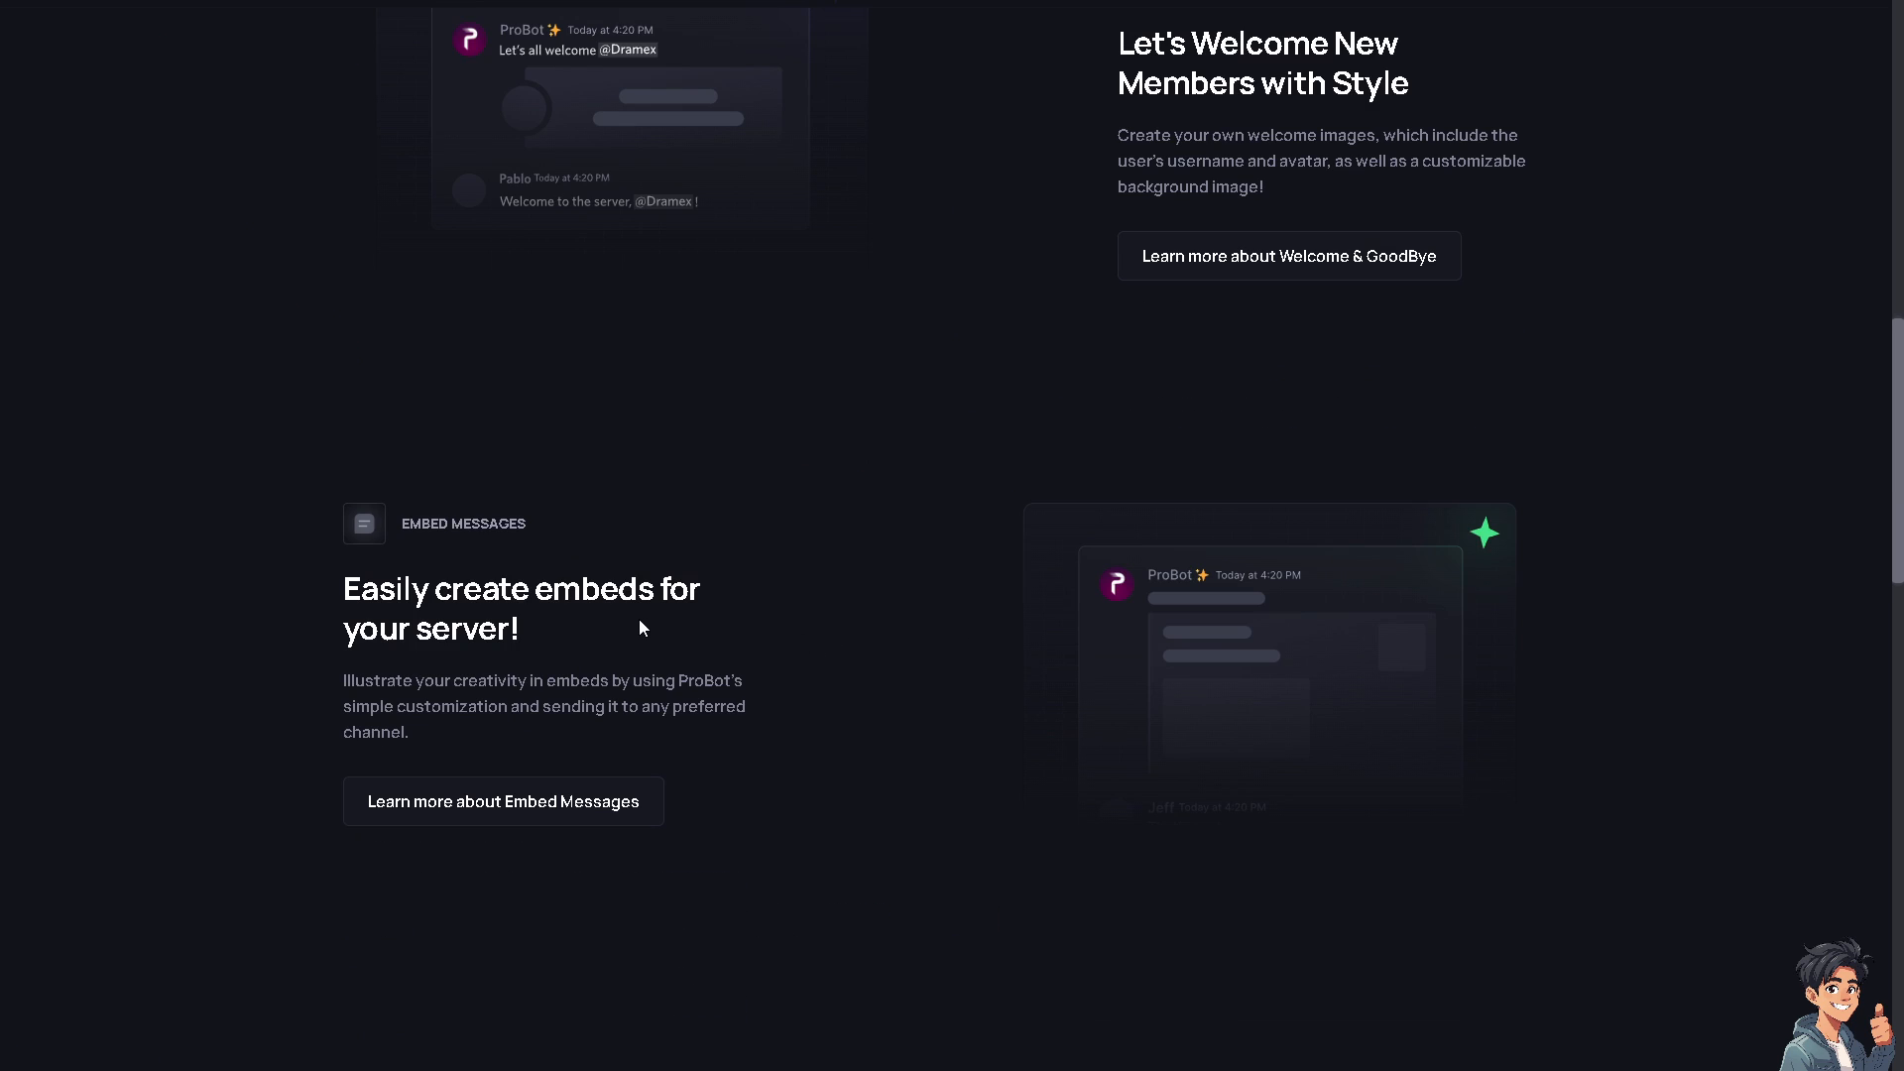
scroll(871, 636, down, 8)
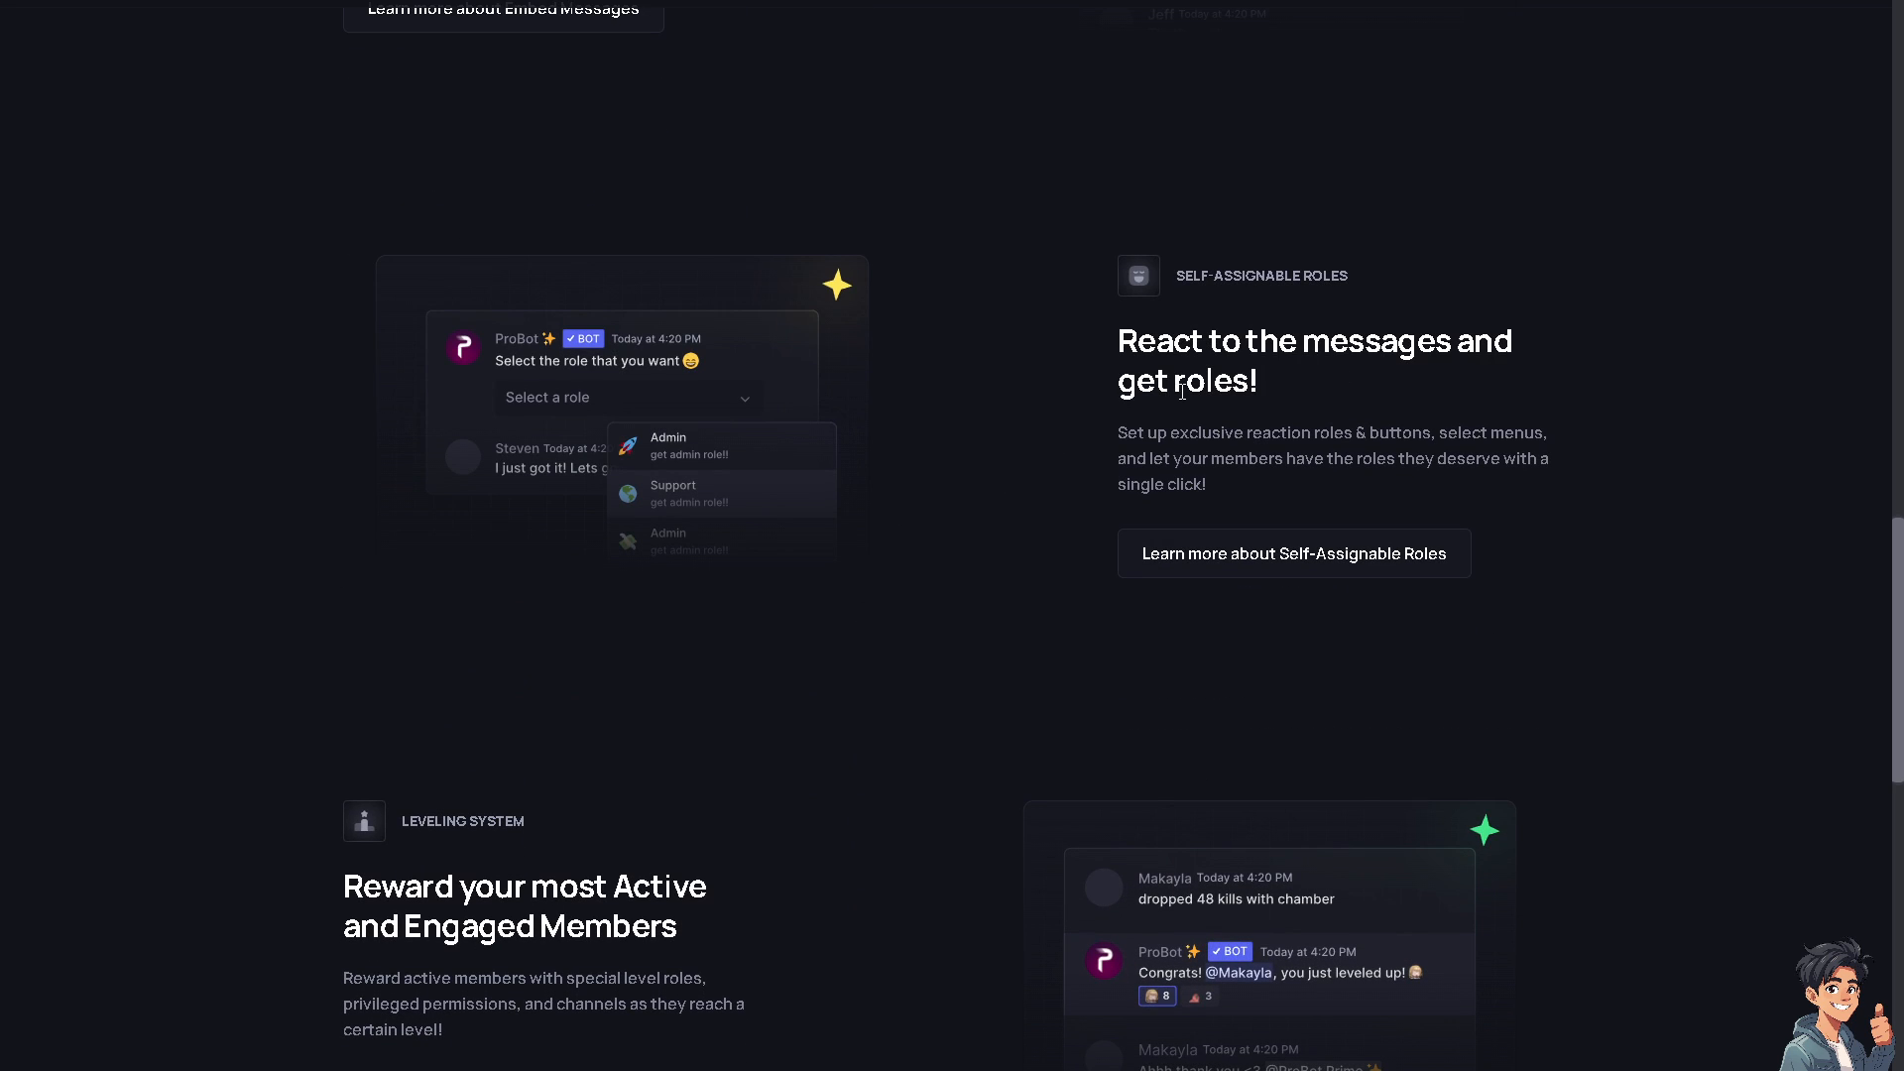
scroll(1024, 636, down, 3)
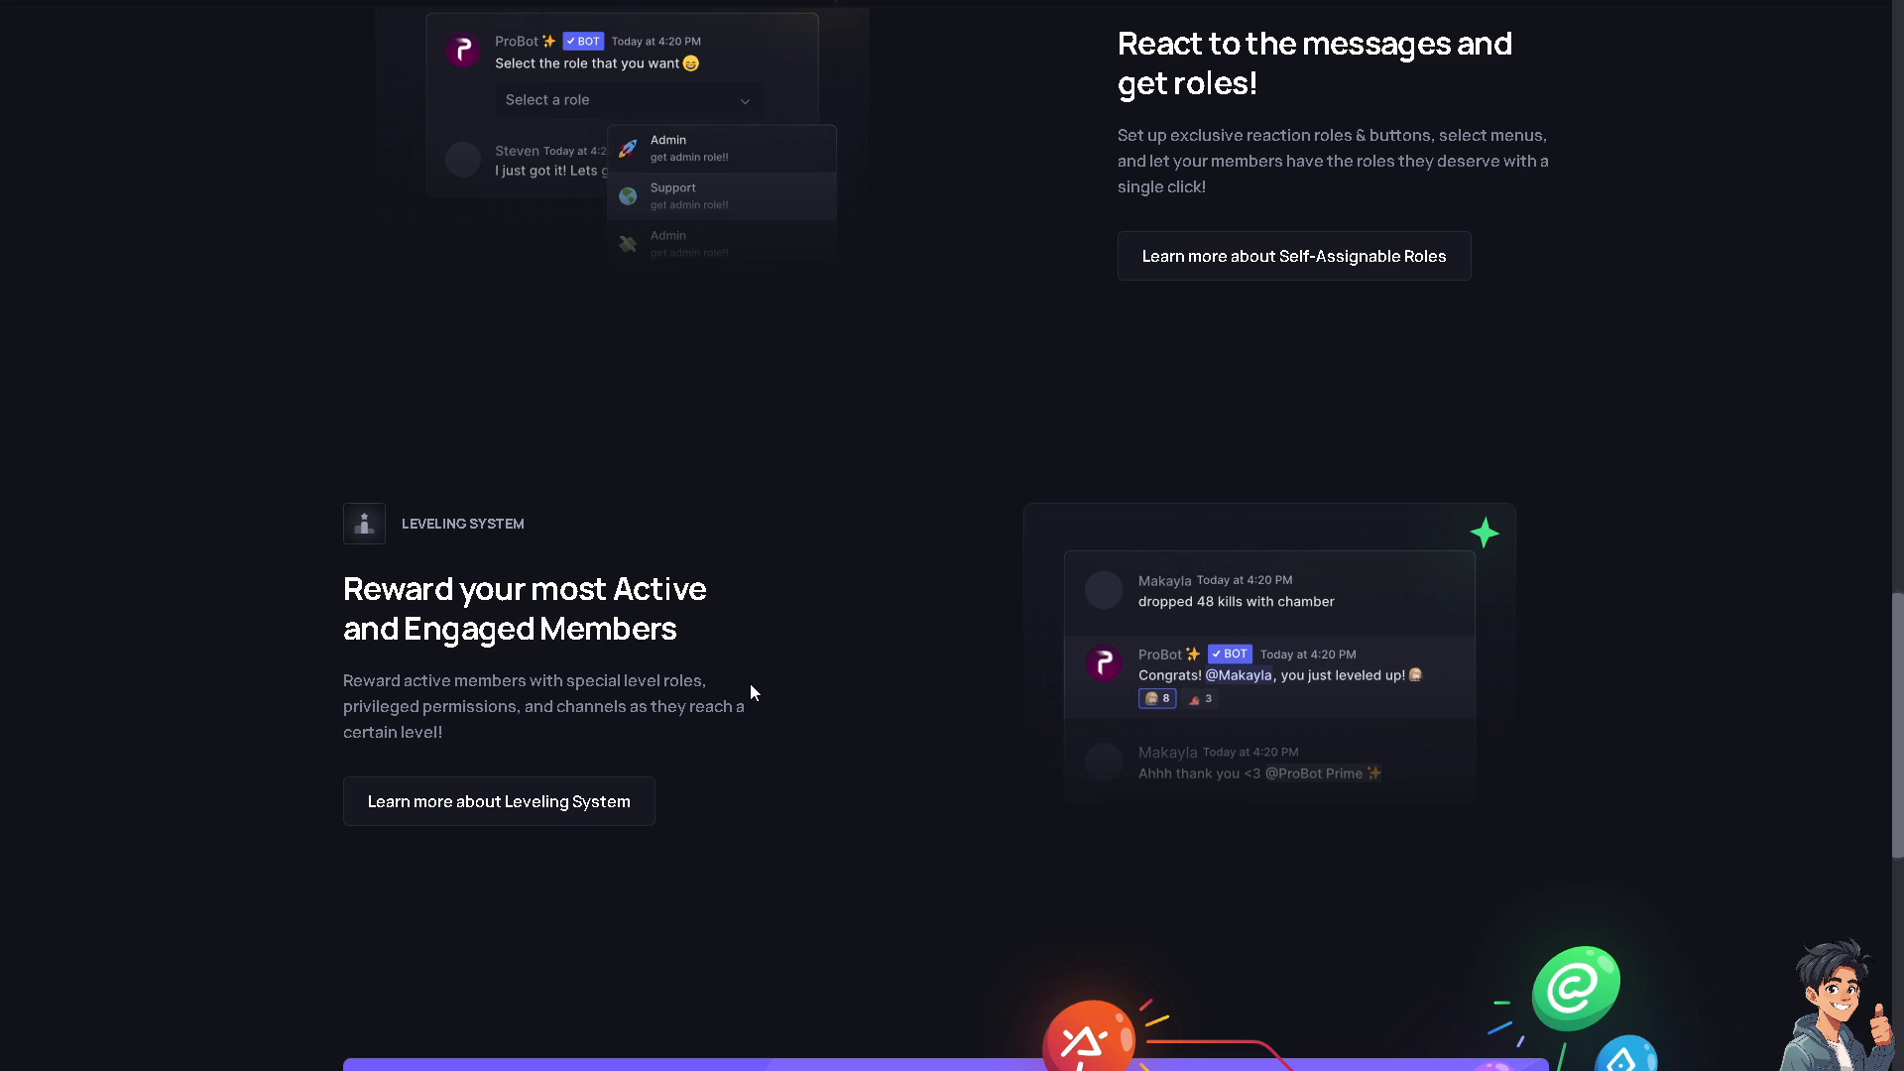
scroll(755, 676, down, 6)
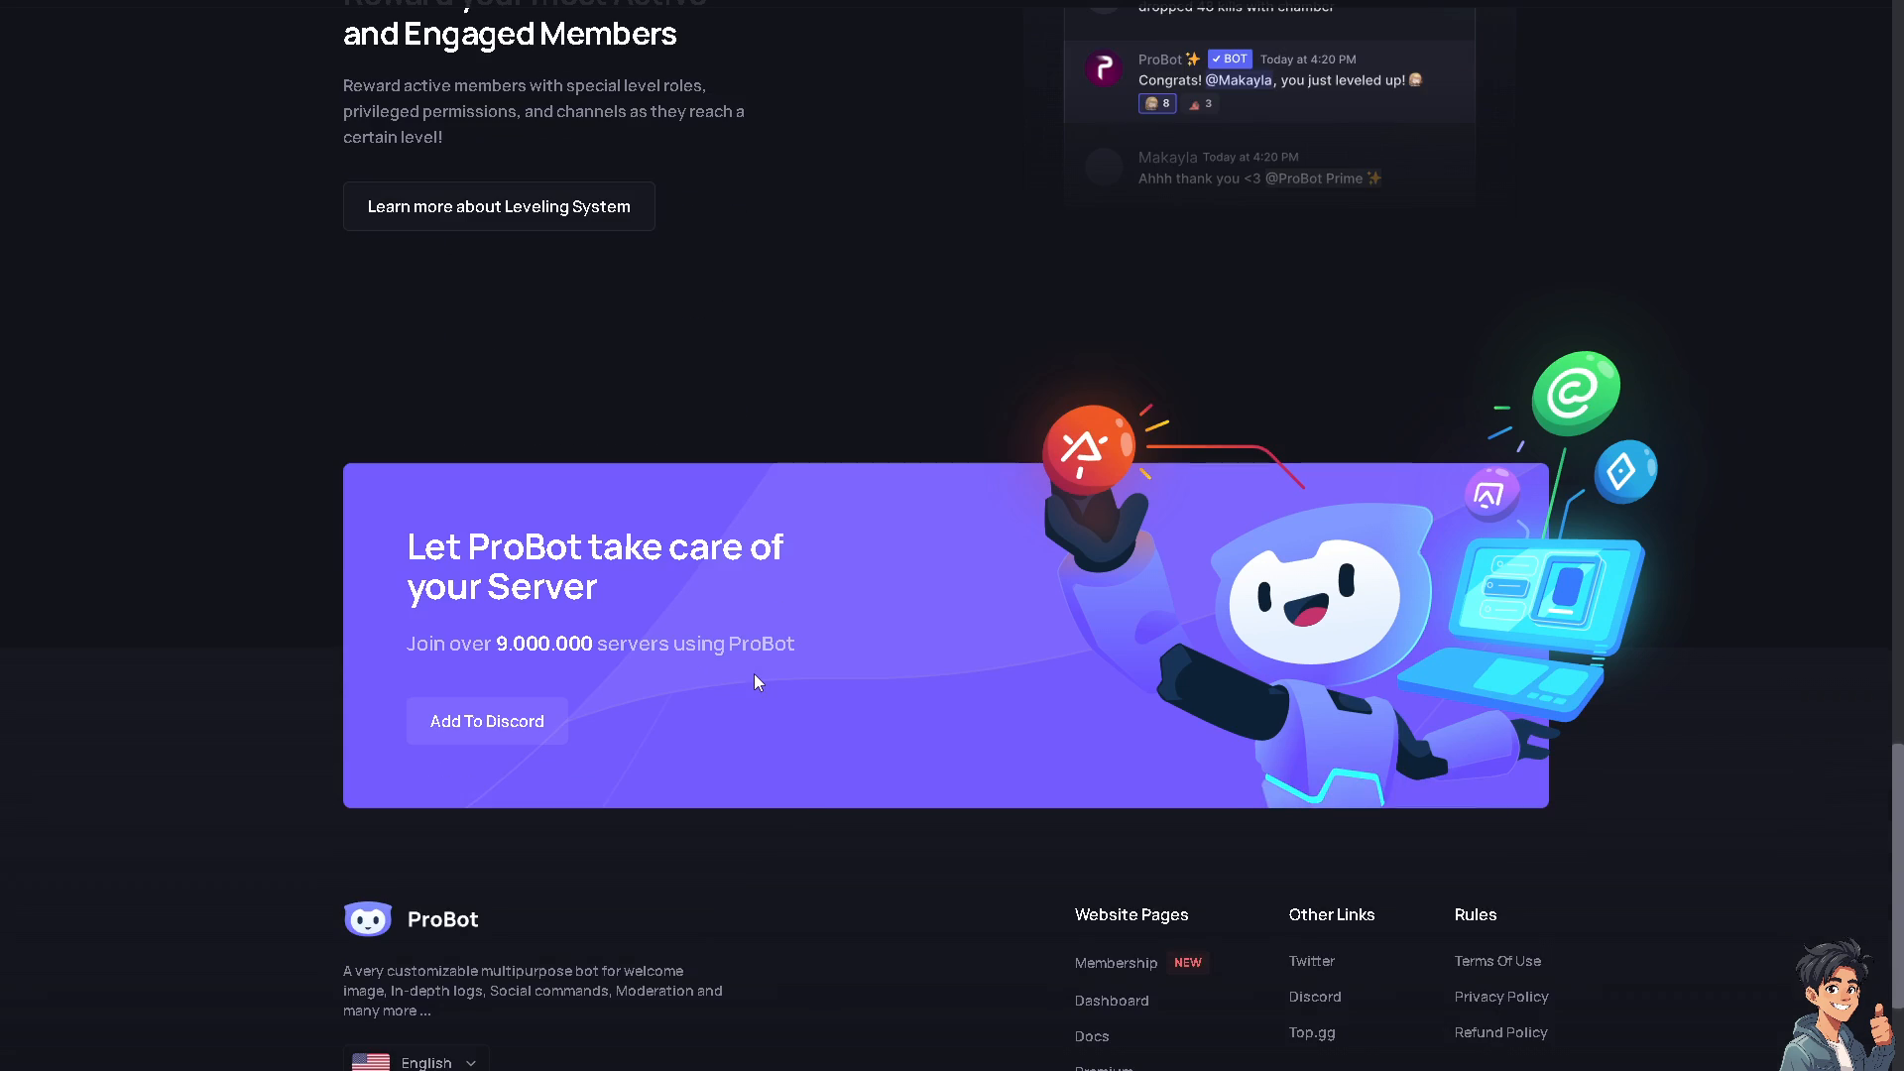
- Open ProBot's Leveling System page and review level types, no-XP roles and channels, and the leveling-up message channel
click(479, 216)
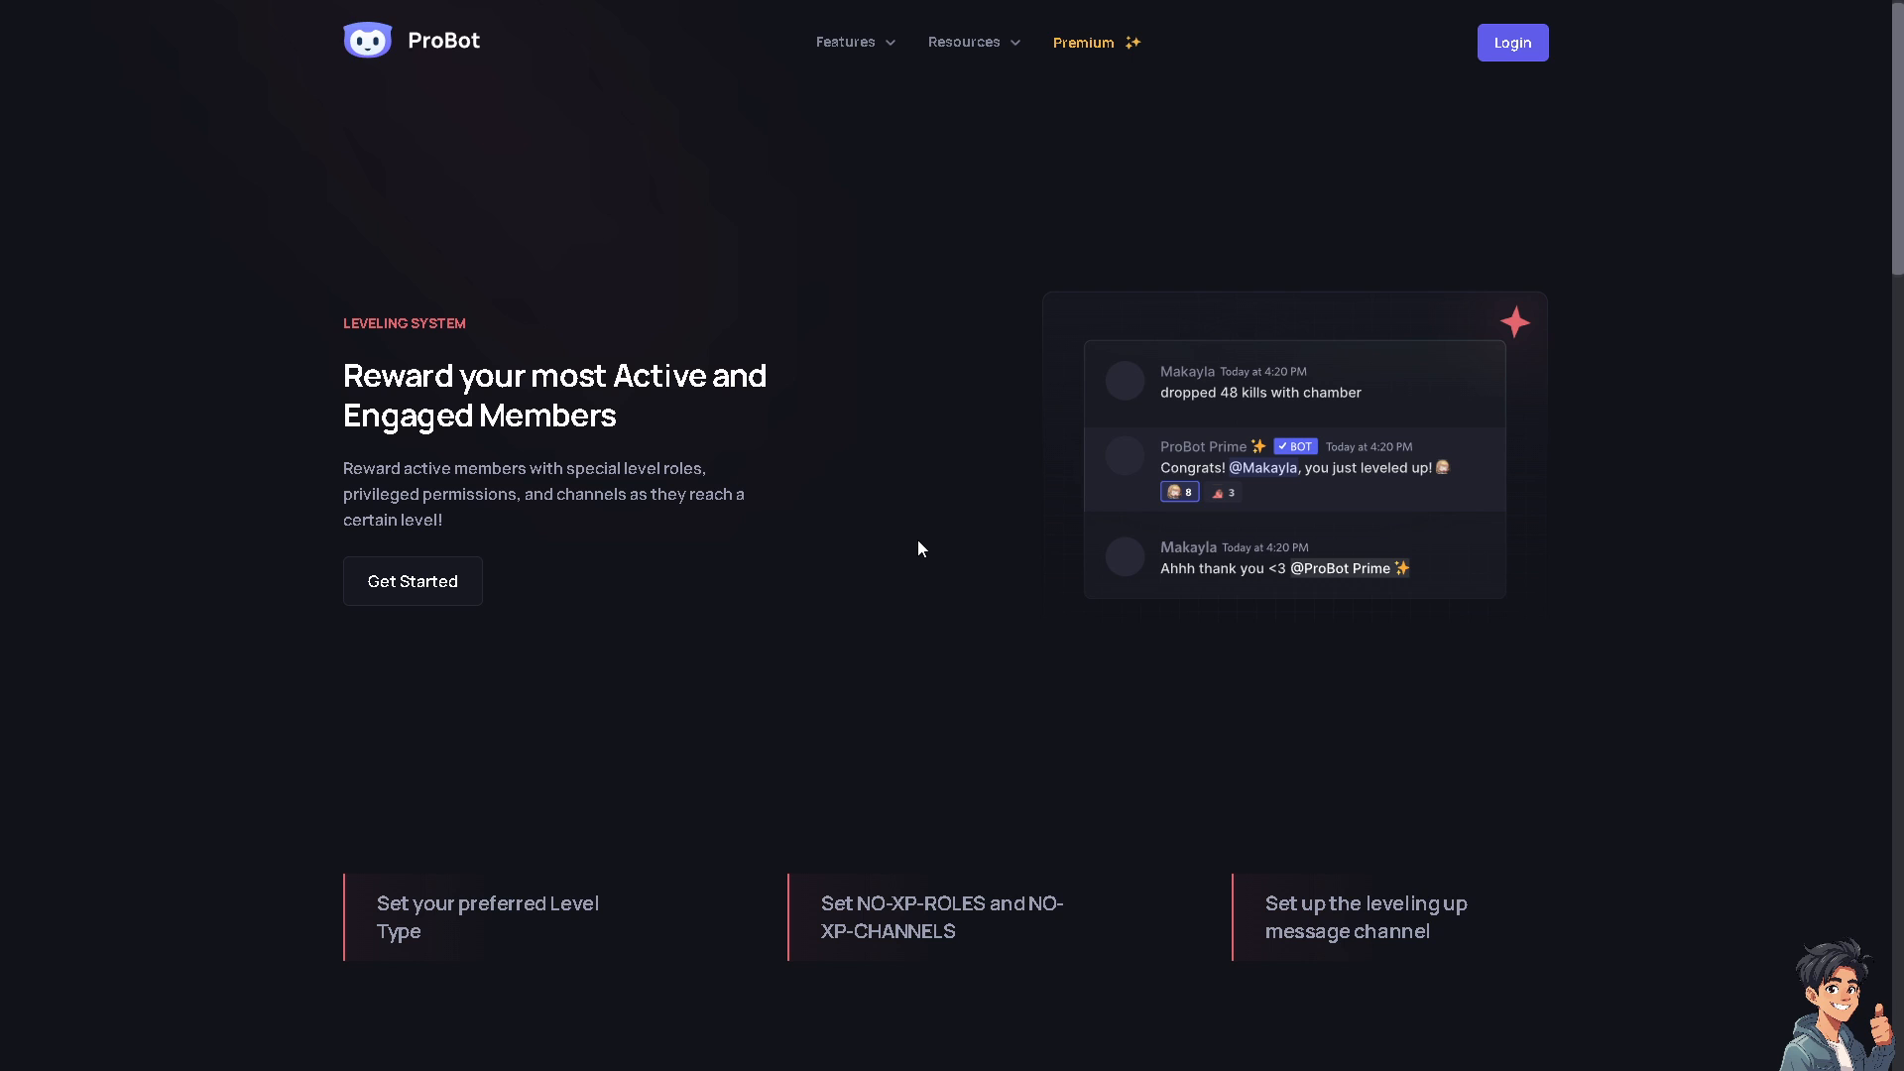
scroll(919, 541, down, 4)
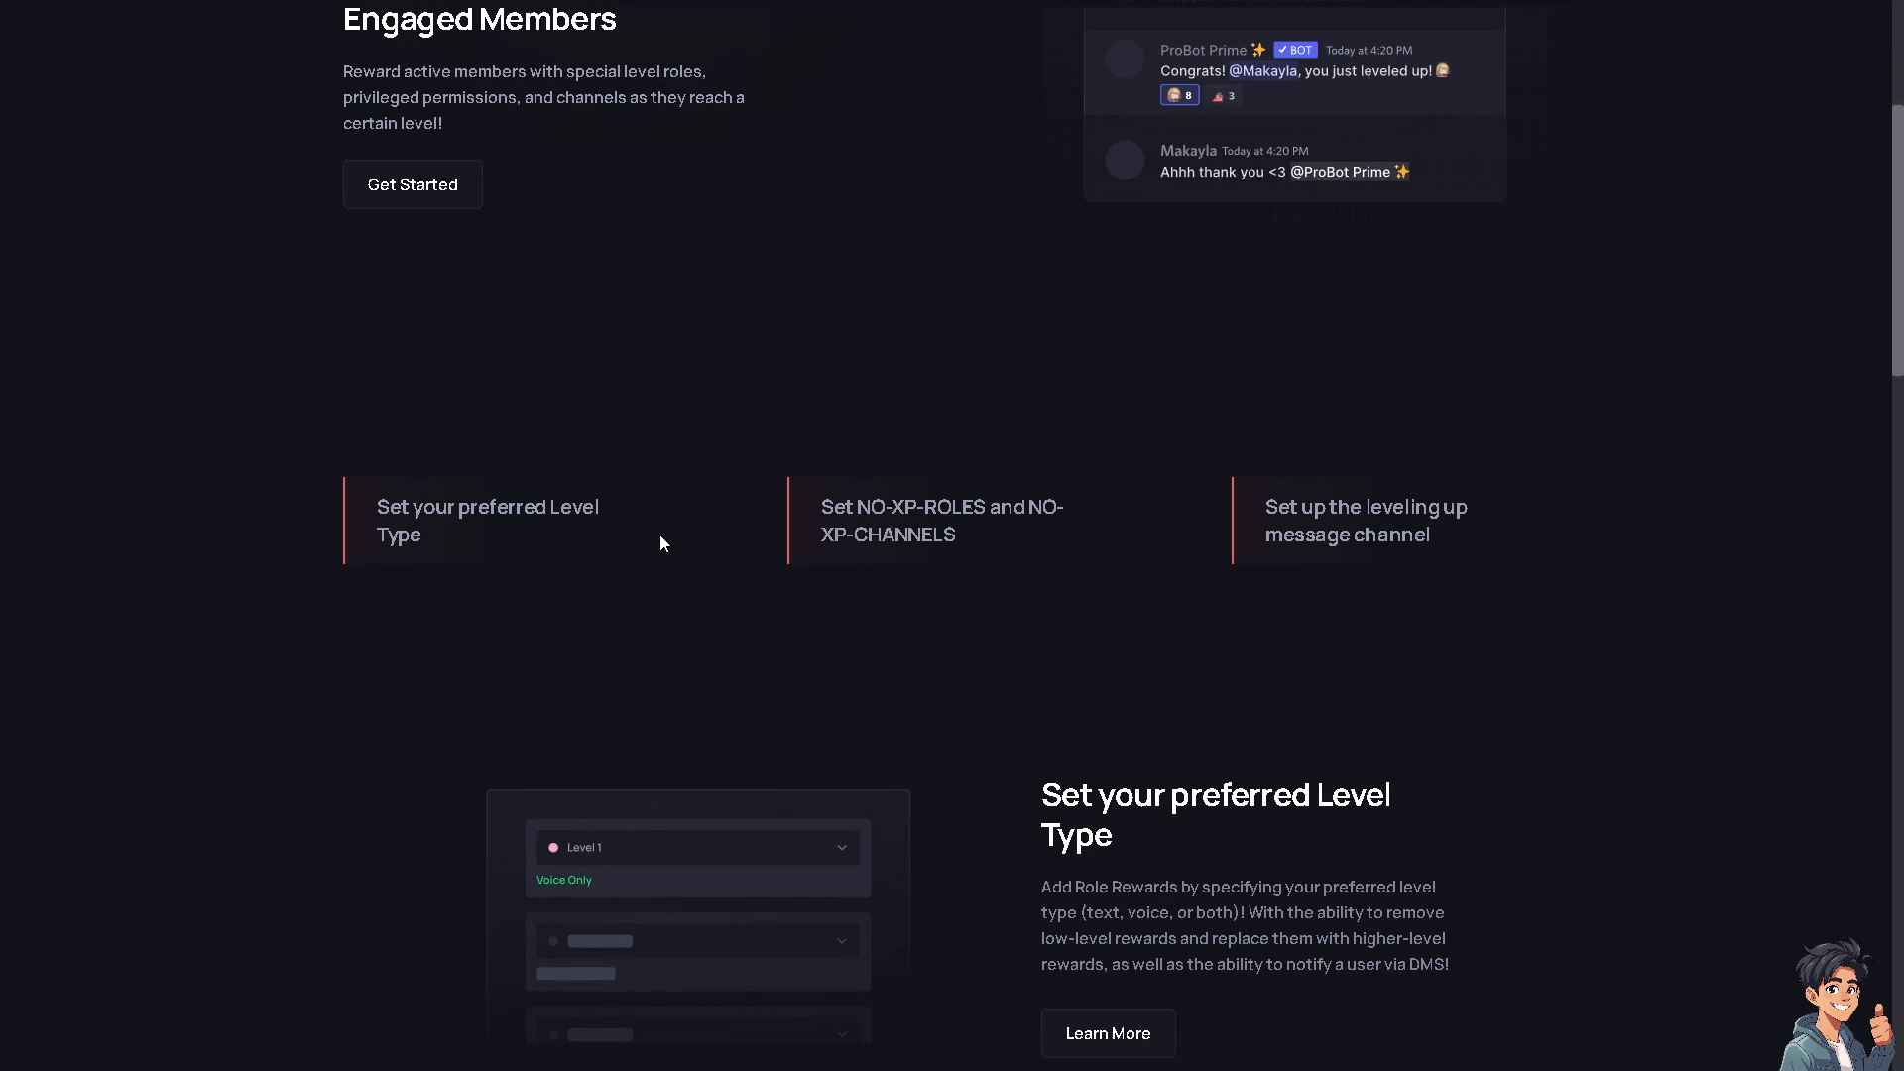
scroll(727, 593, down, 7)
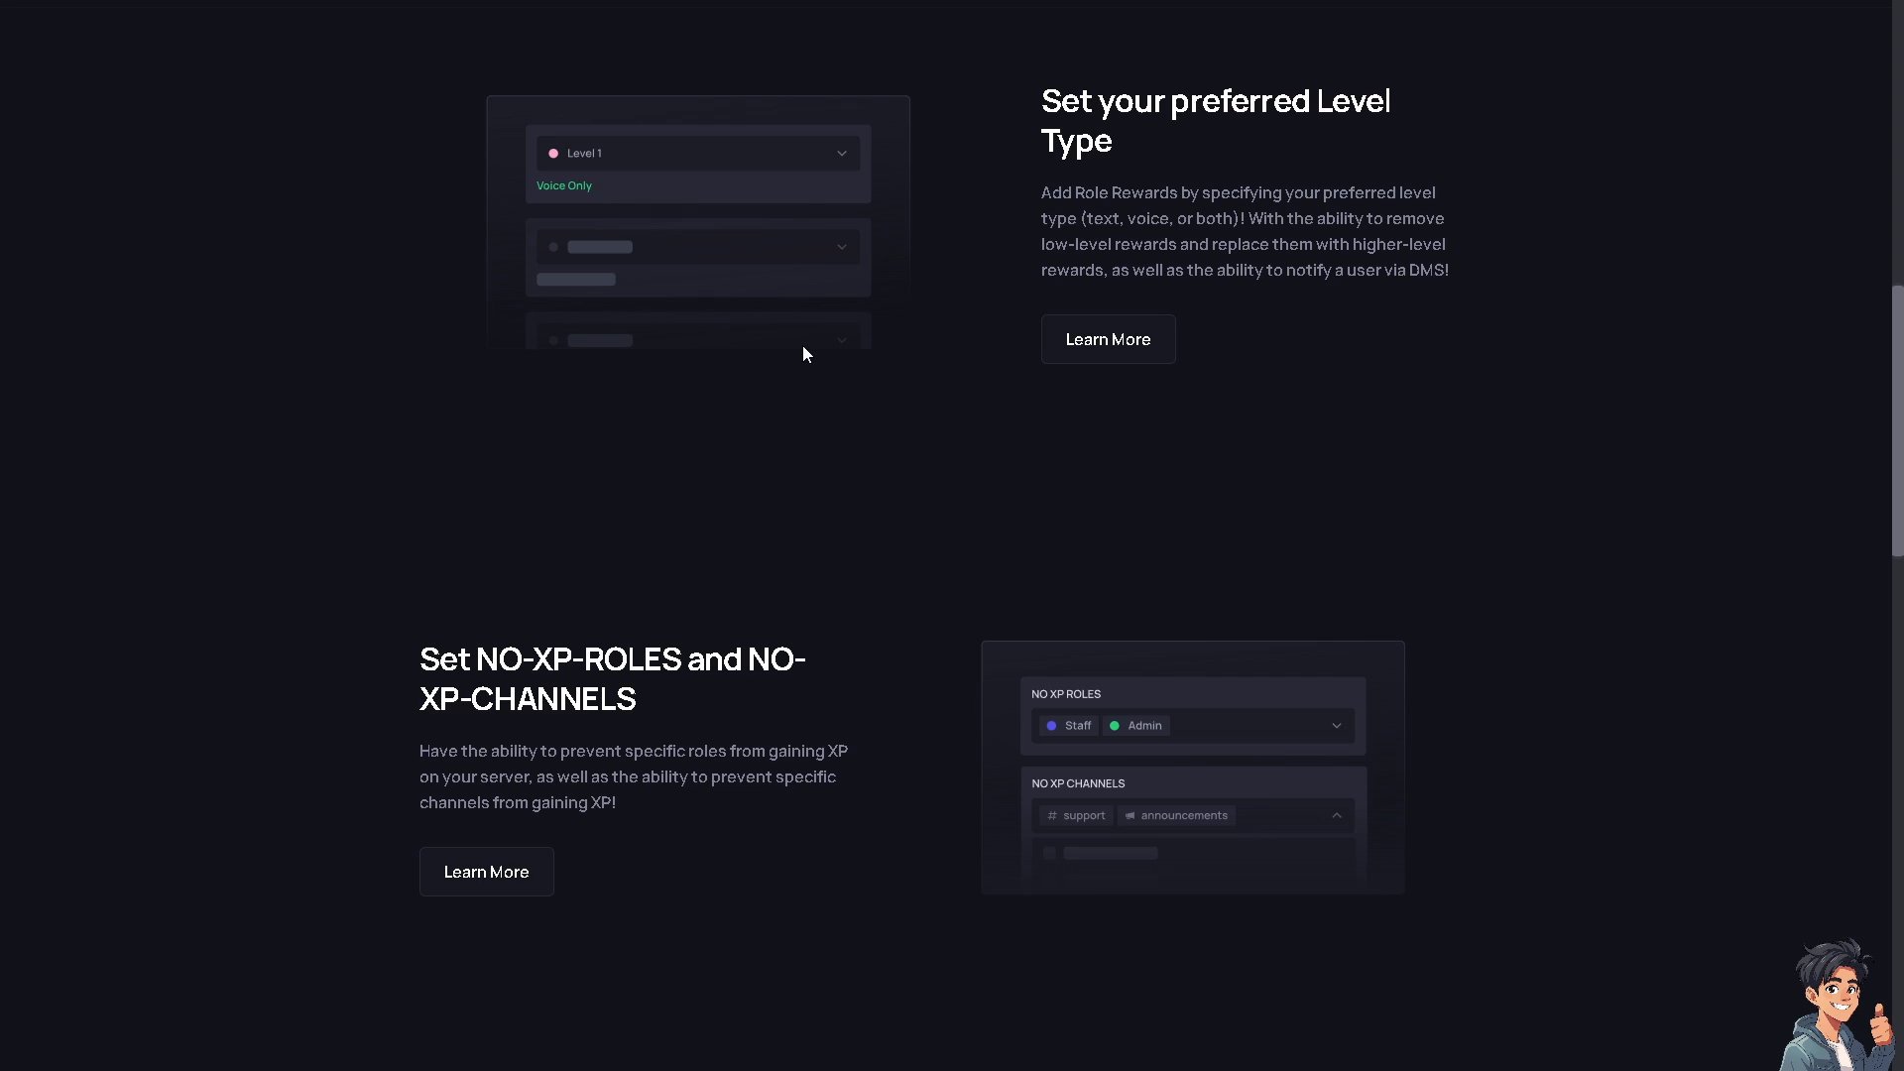
scroll(734, 382, down, 2)
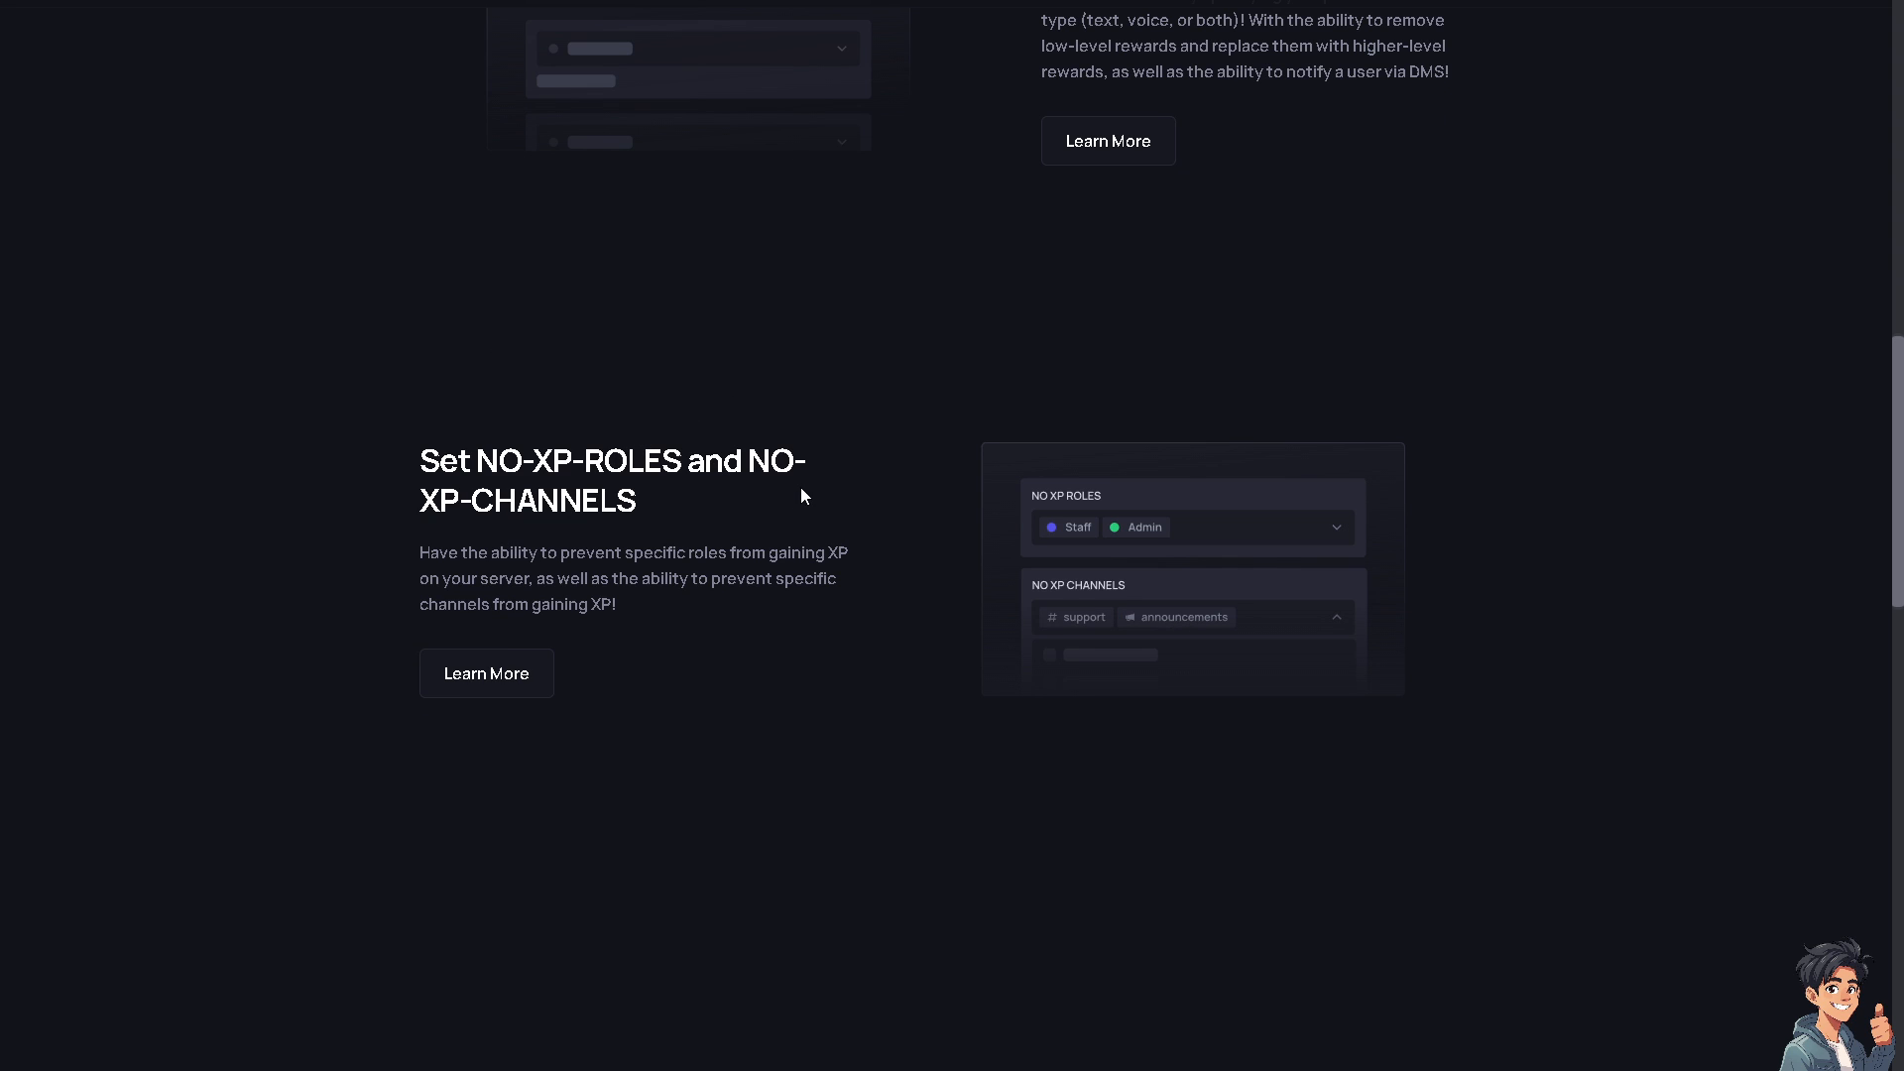
scroll(788, 496, down, 10)
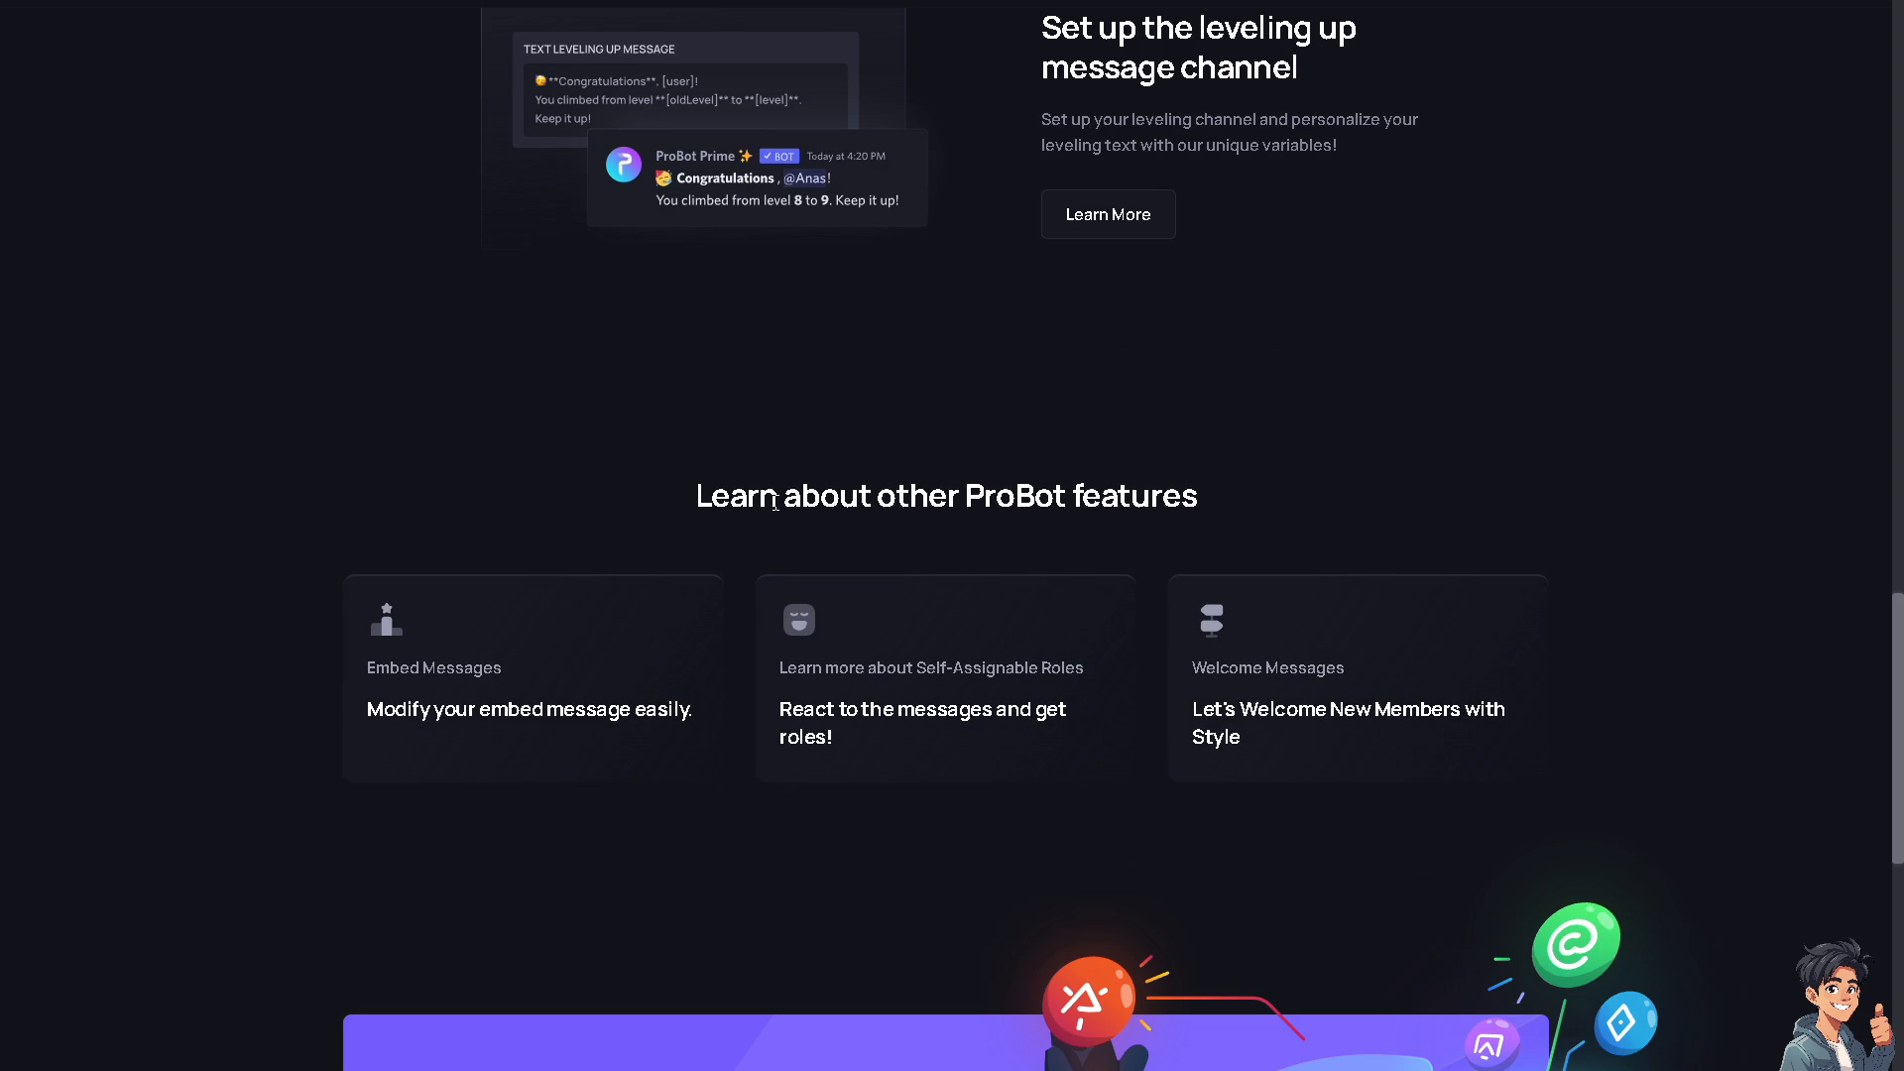
scroll(776, 501, down, 8)
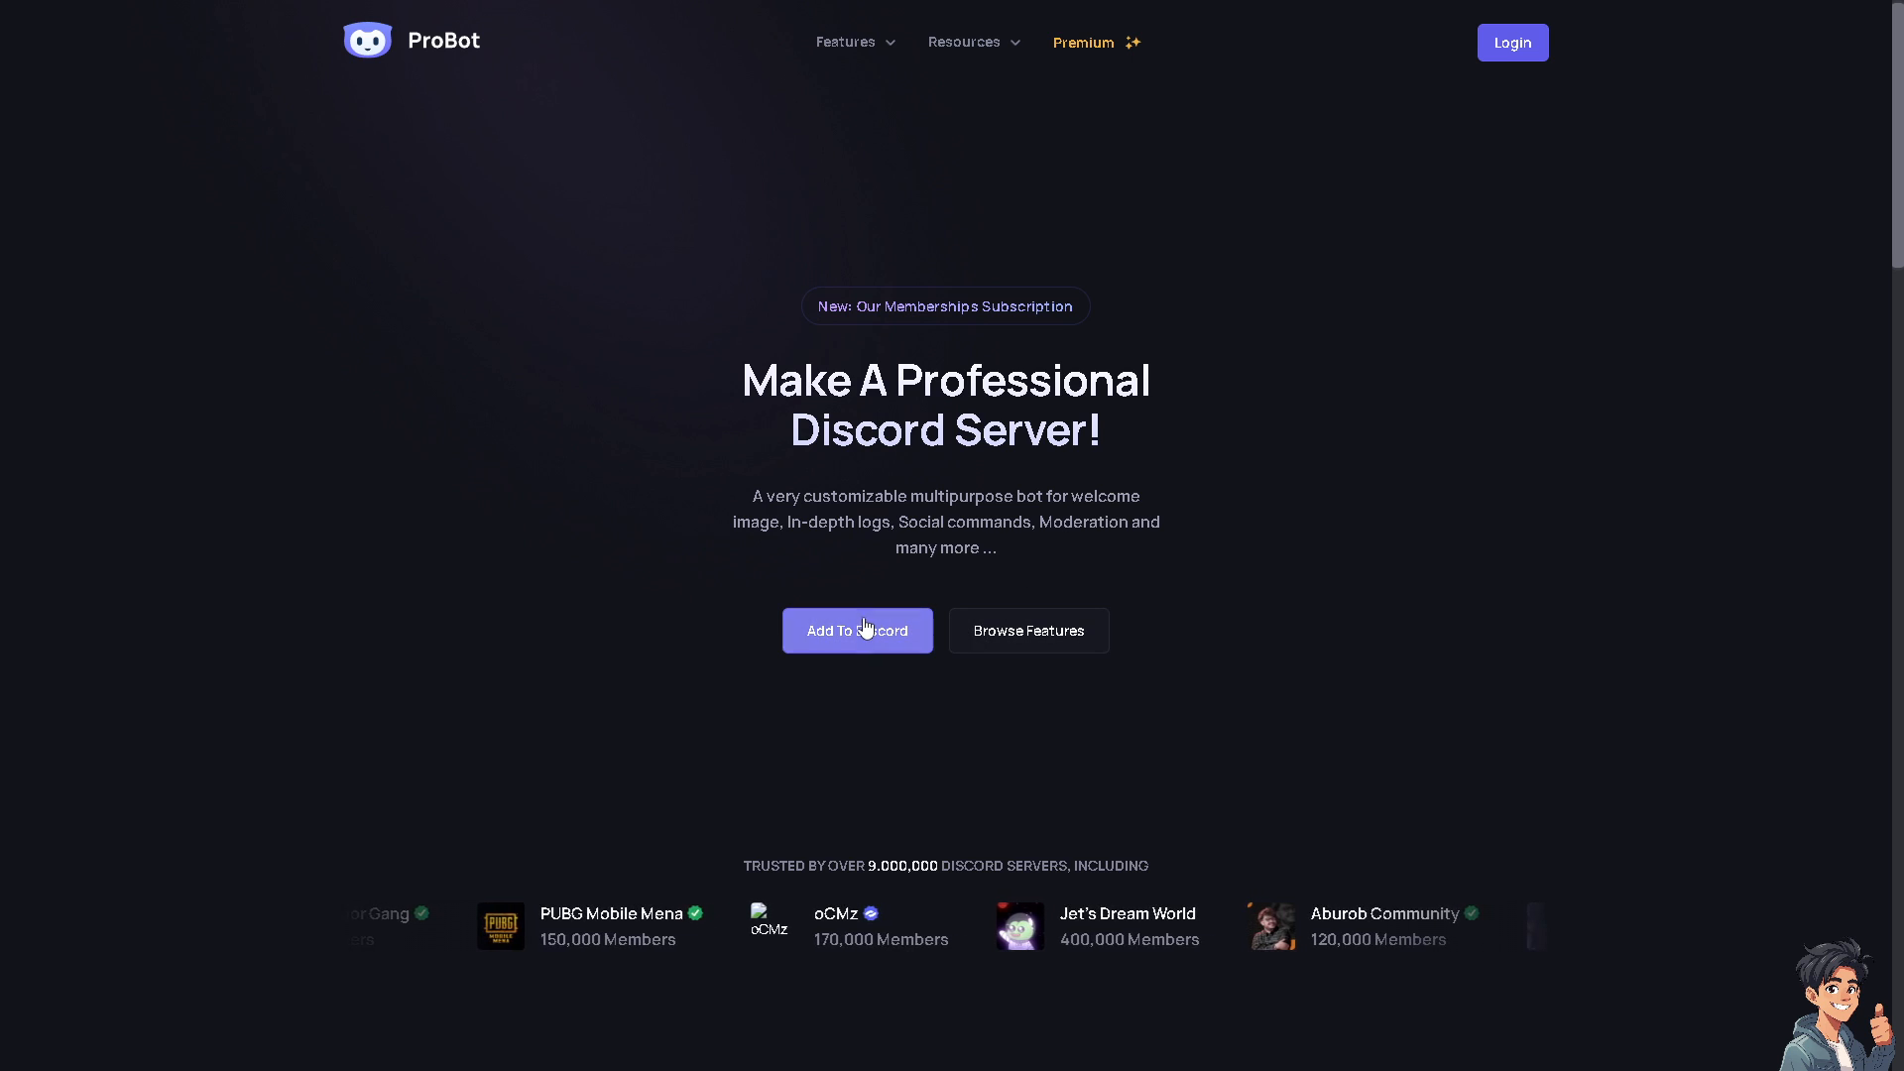
- Start adding ProBot to Discord, choosing the How-to server as its destination
click(853, 642)
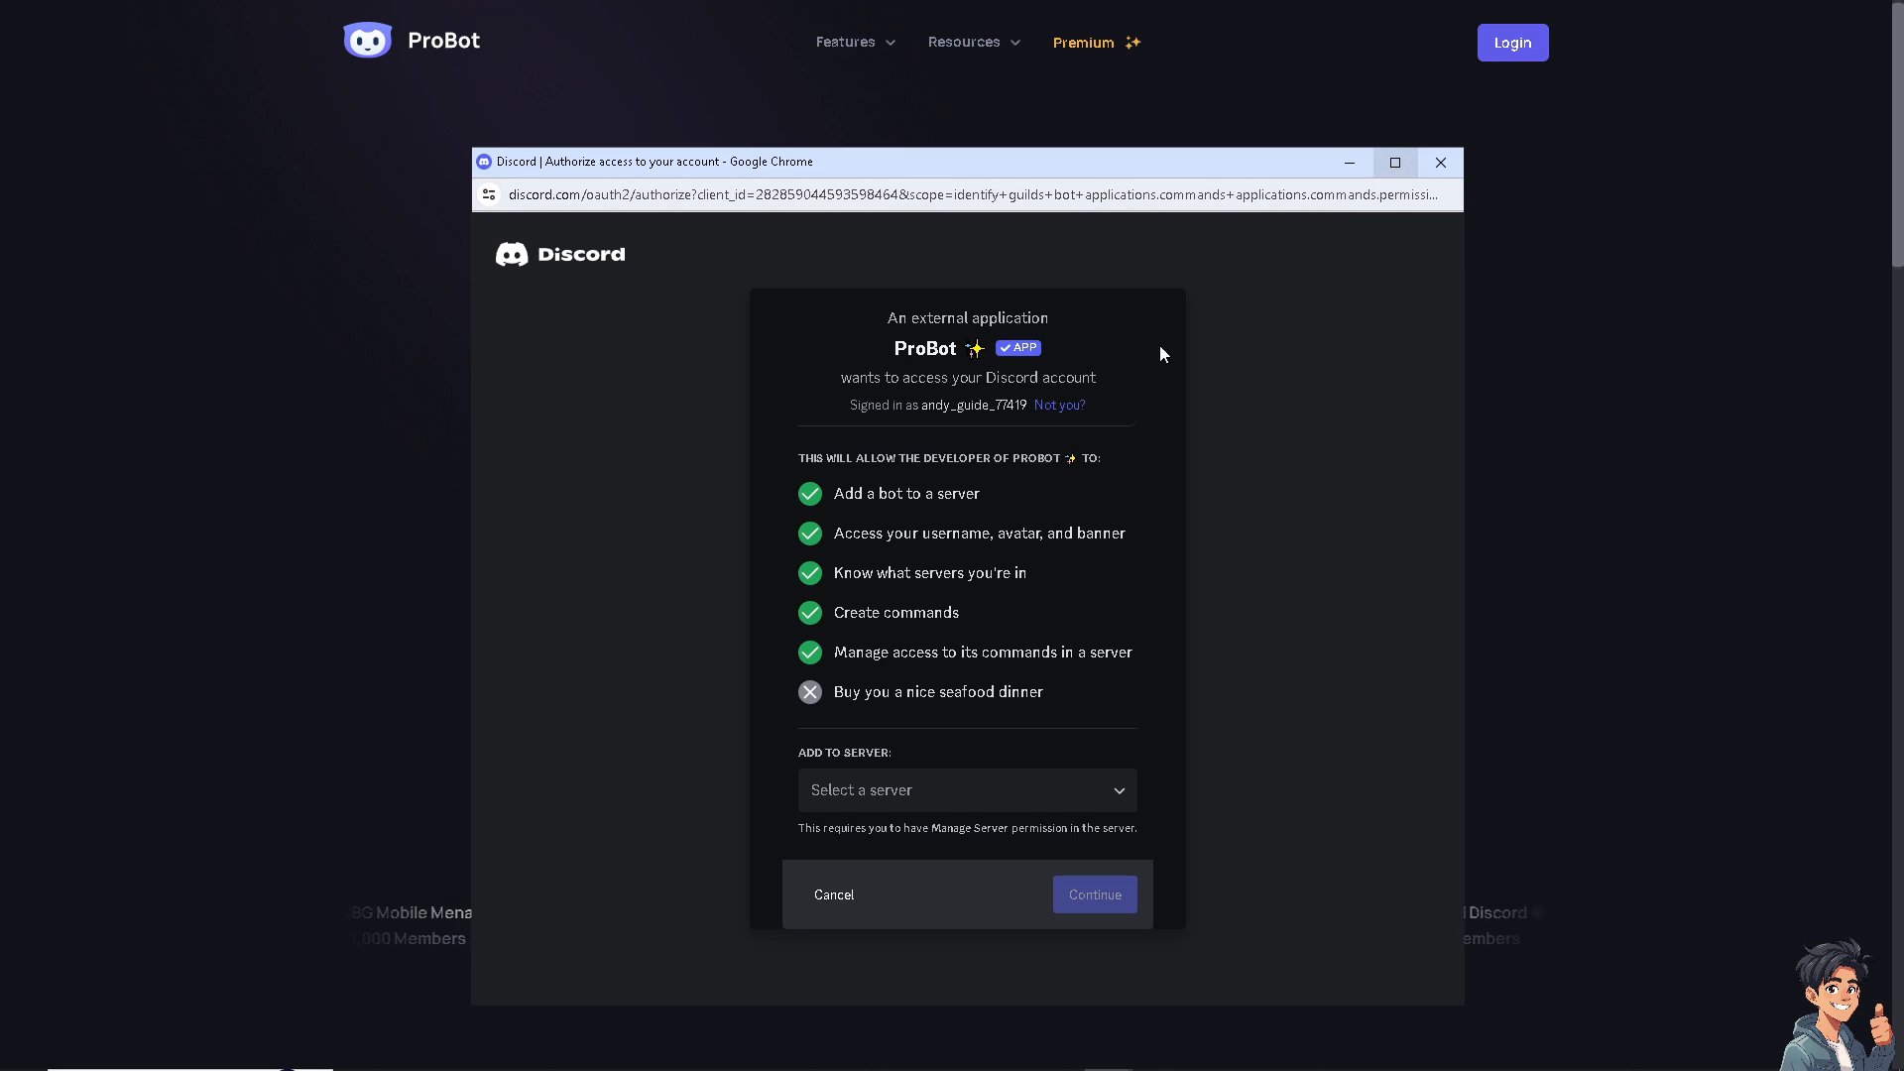
click(965, 799)
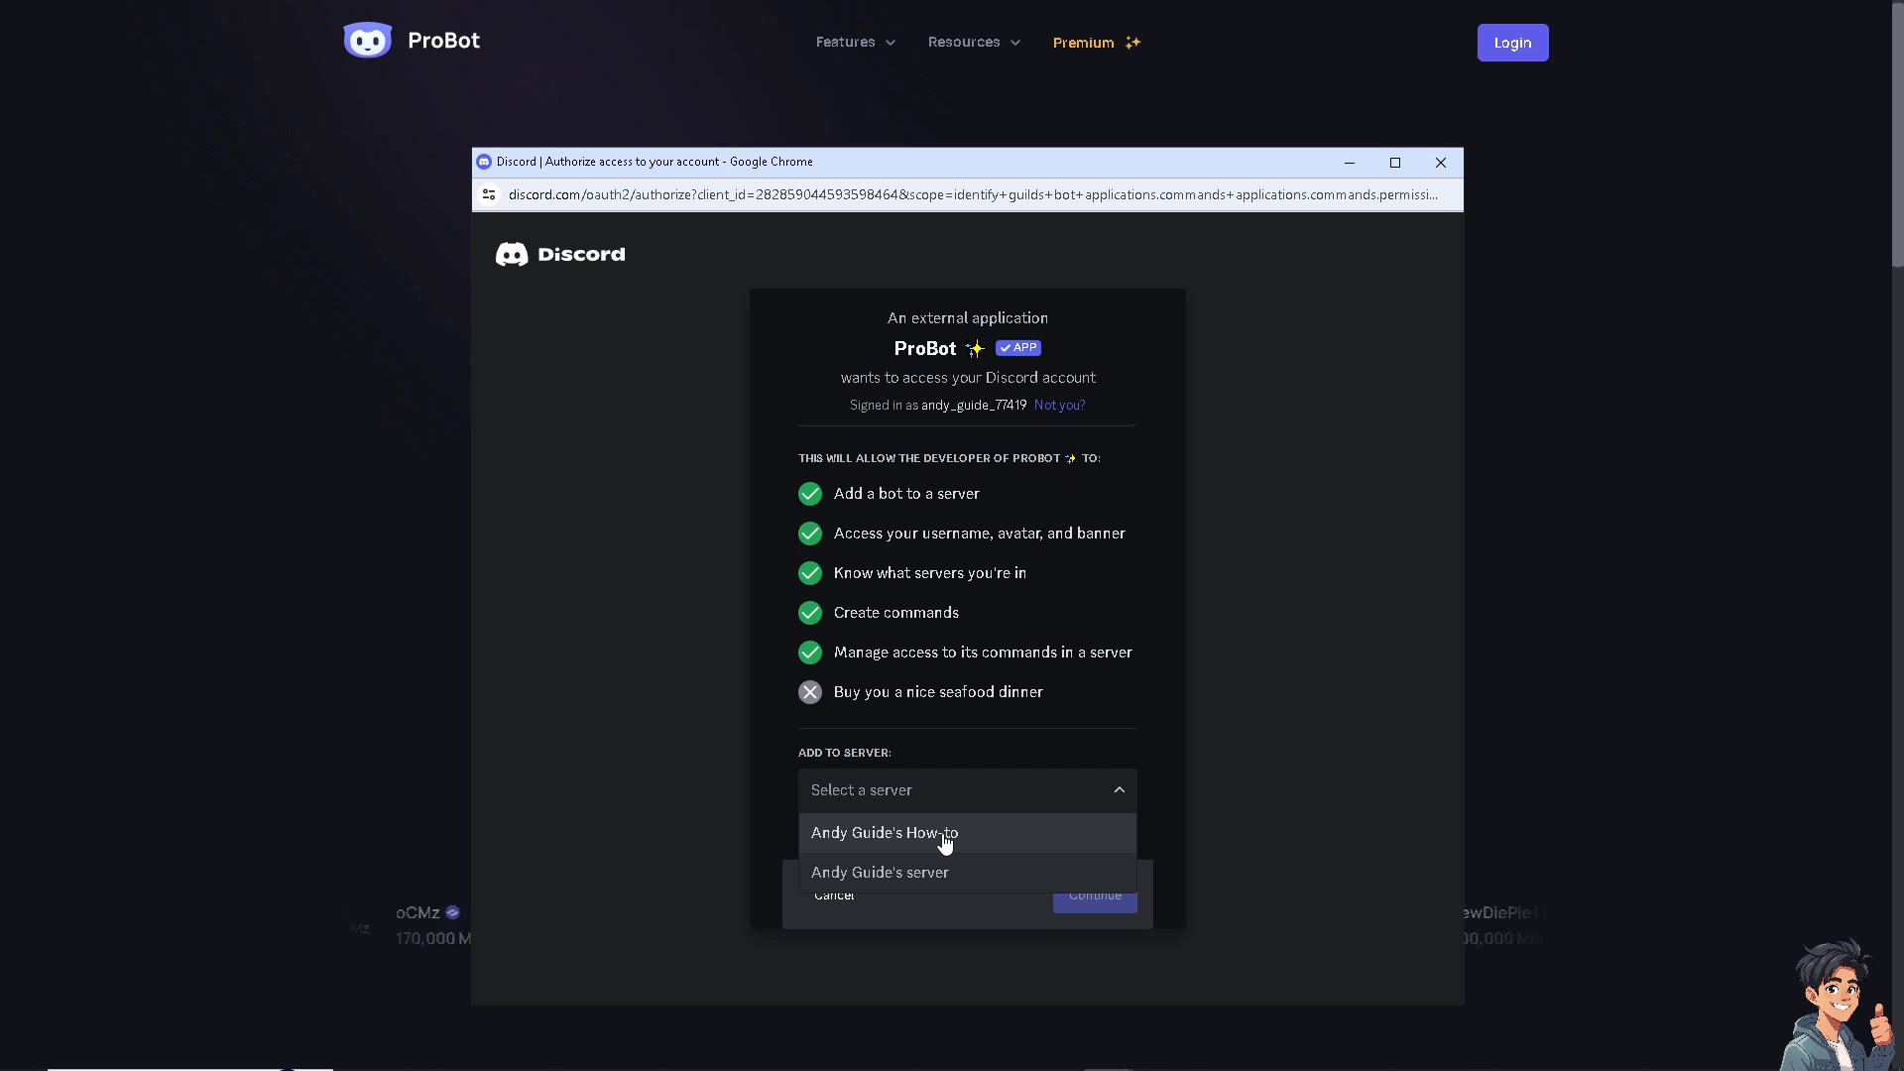
click(940, 833)
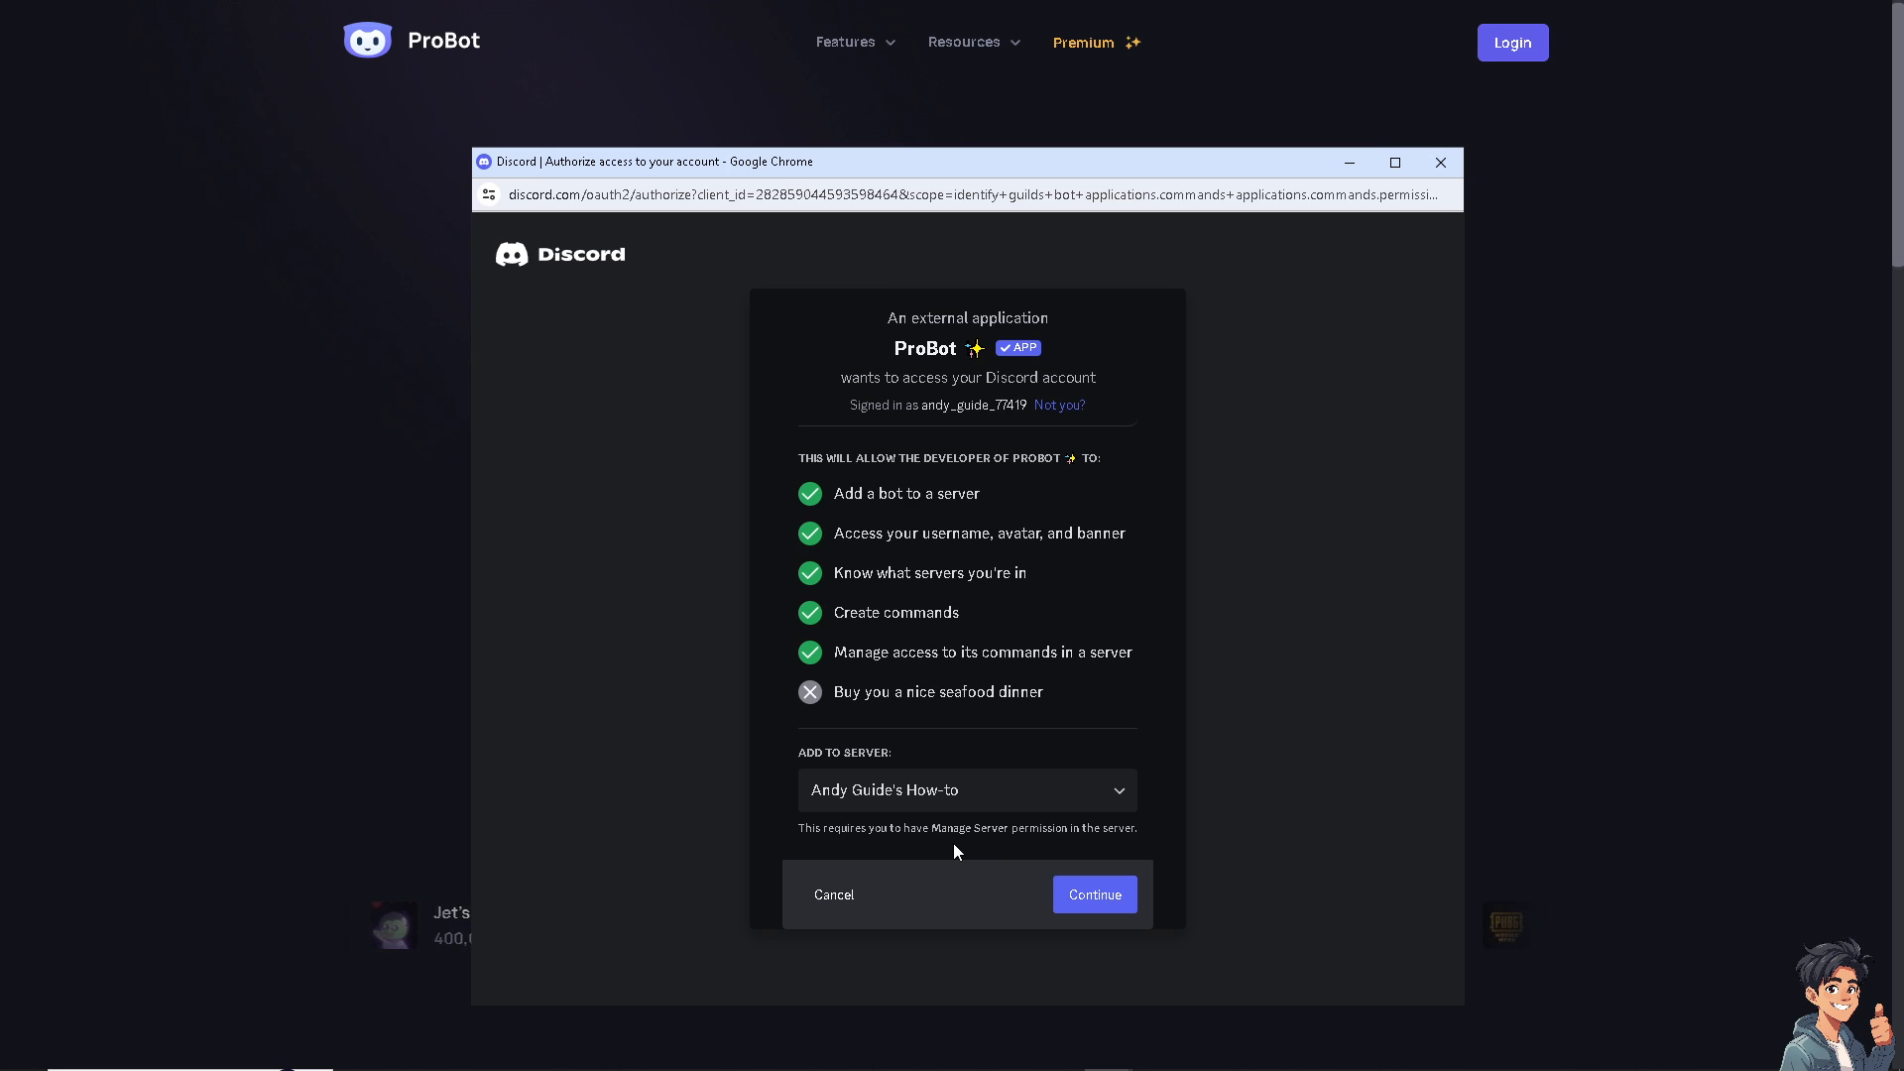
click(1095, 894)
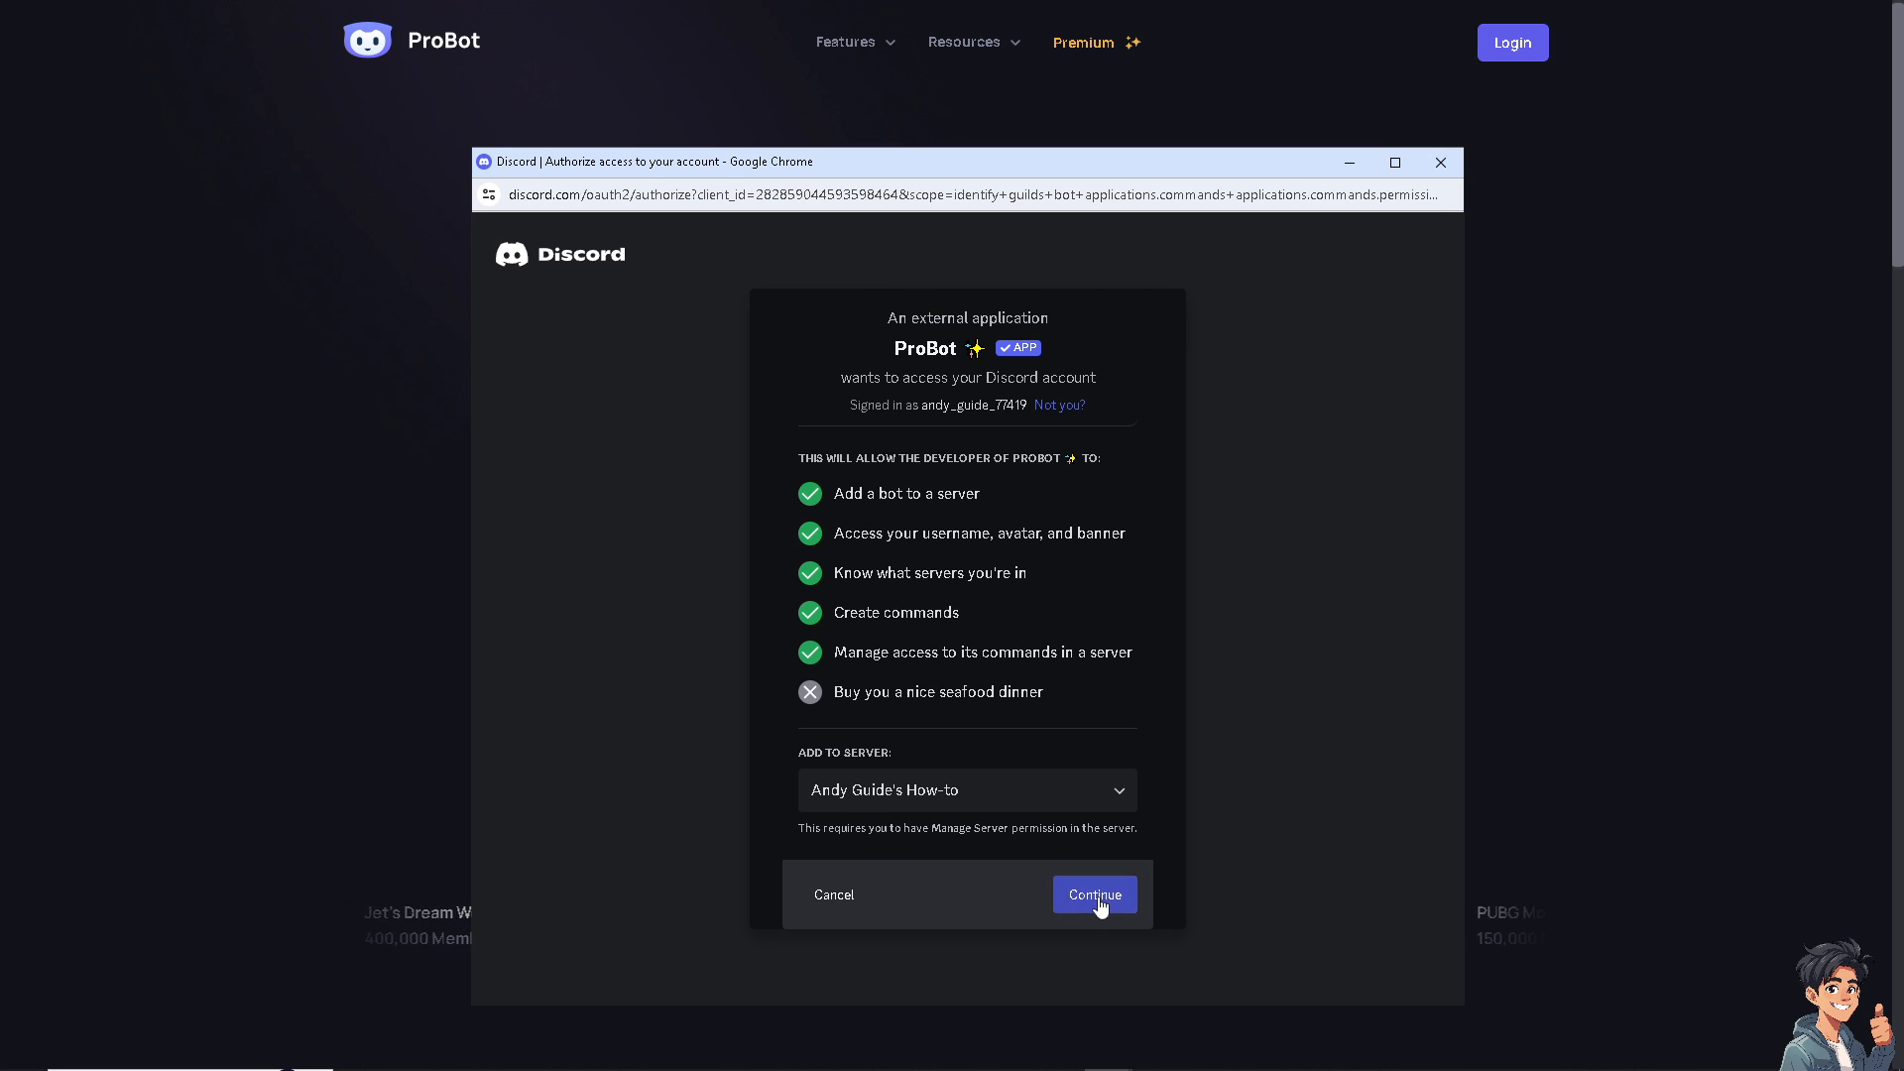
- Authorize ProBot with all requested permissions on the How-to server and open its Leveling System settings
scroll(1005, 813, down, 3)
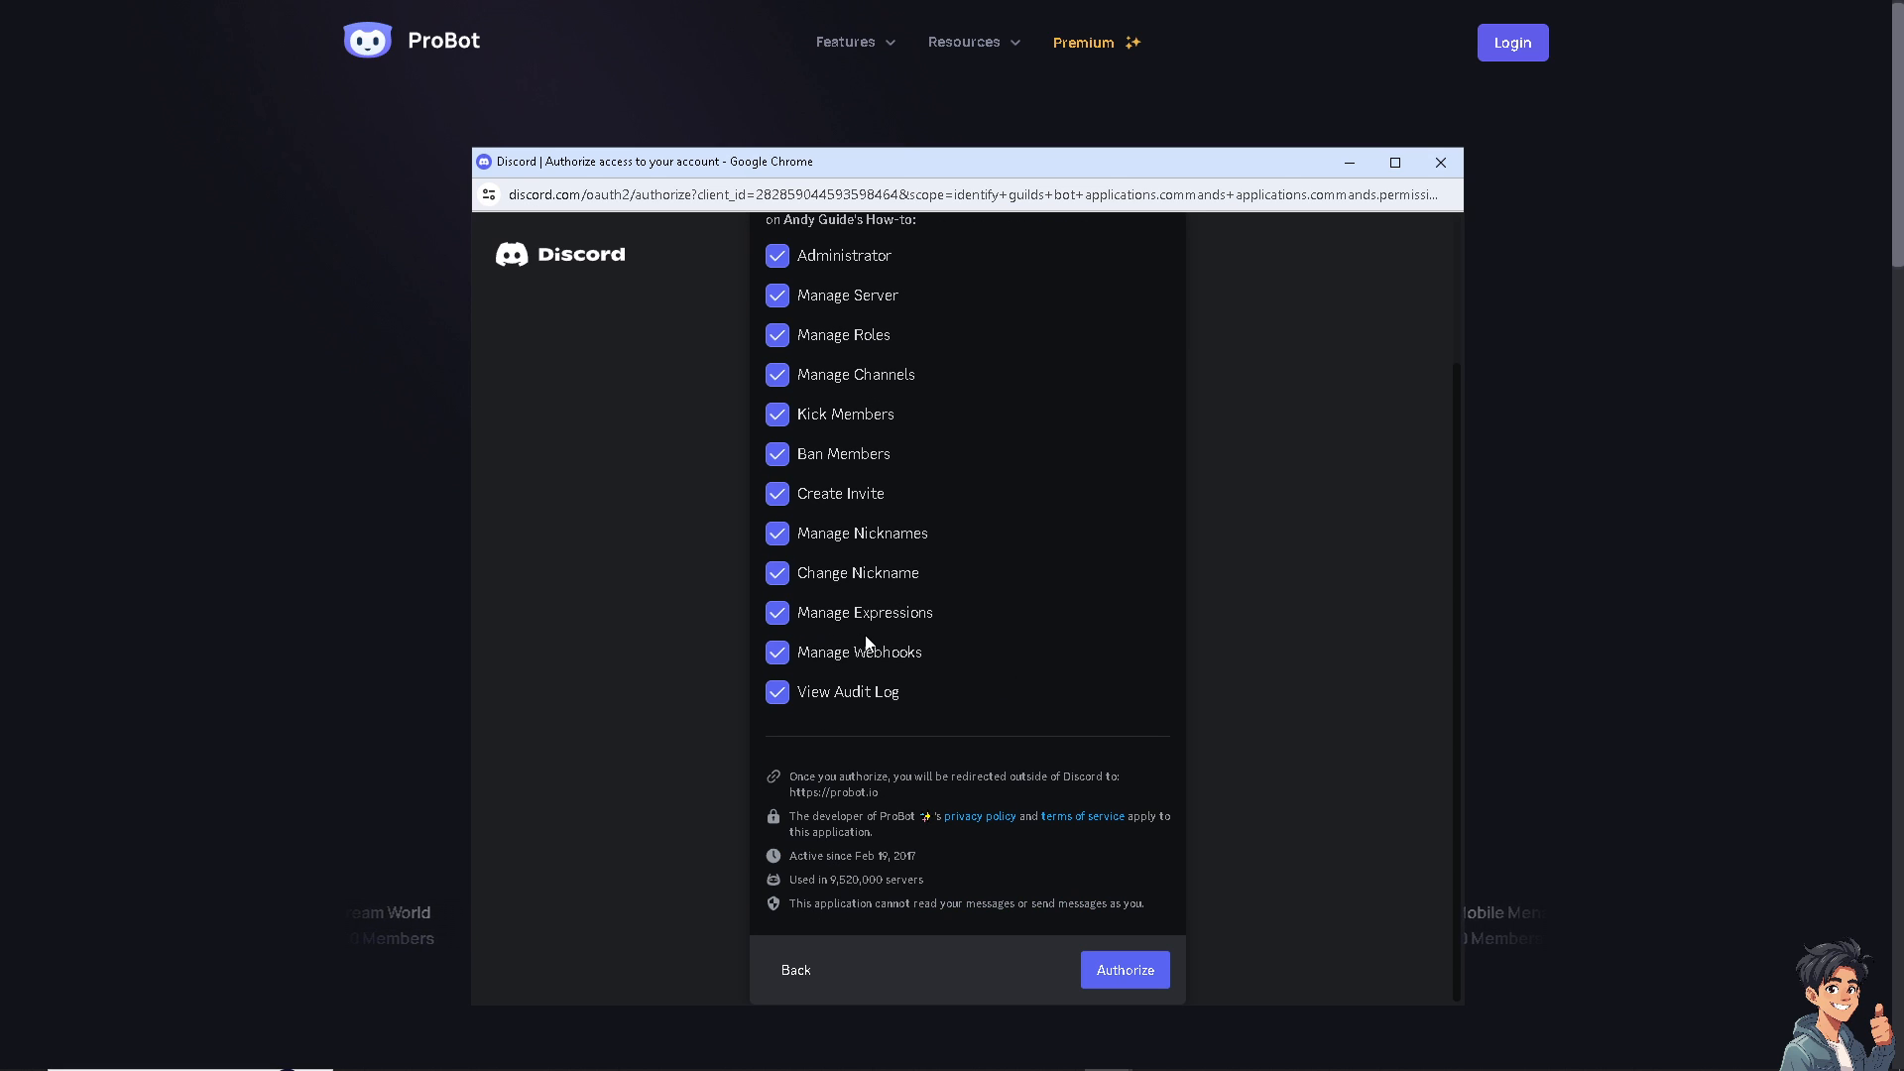
scroll(889, 623, up, 3)
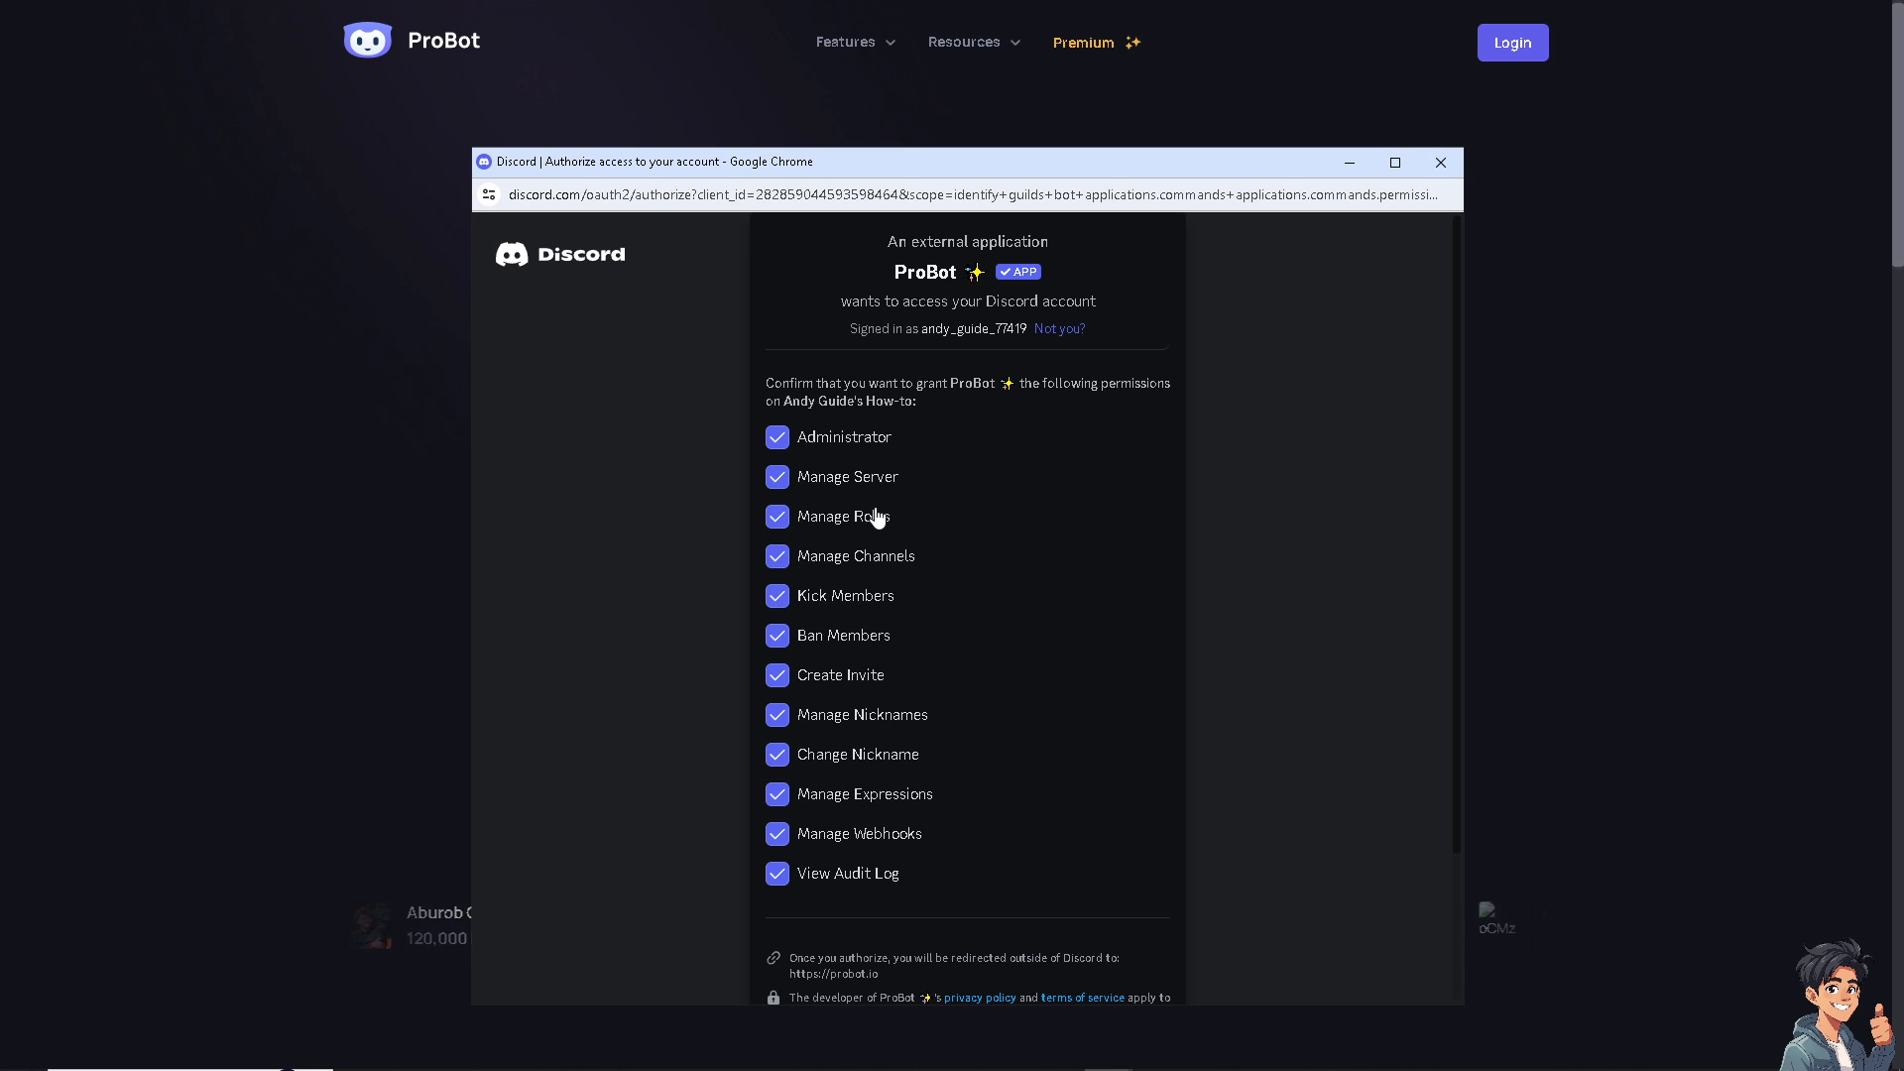
scroll(886, 635, down, 3)
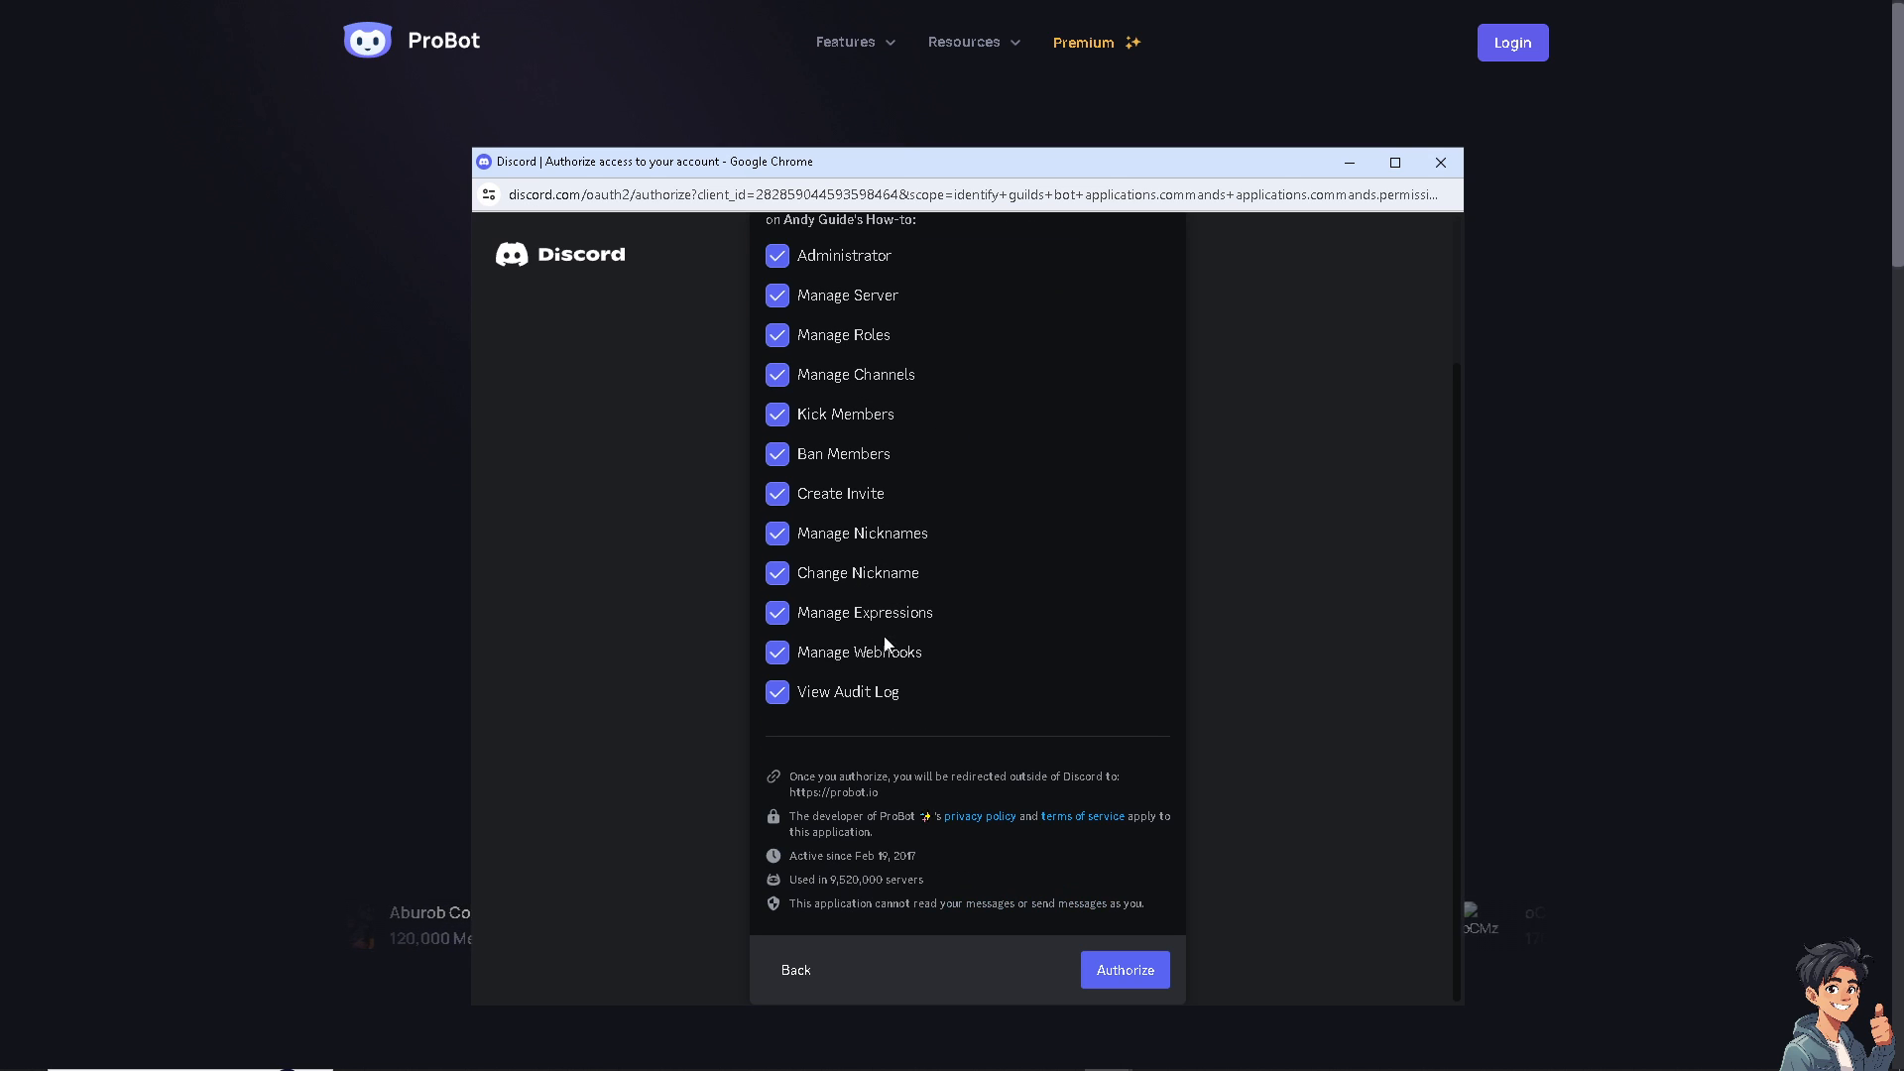
click(1125, 970)
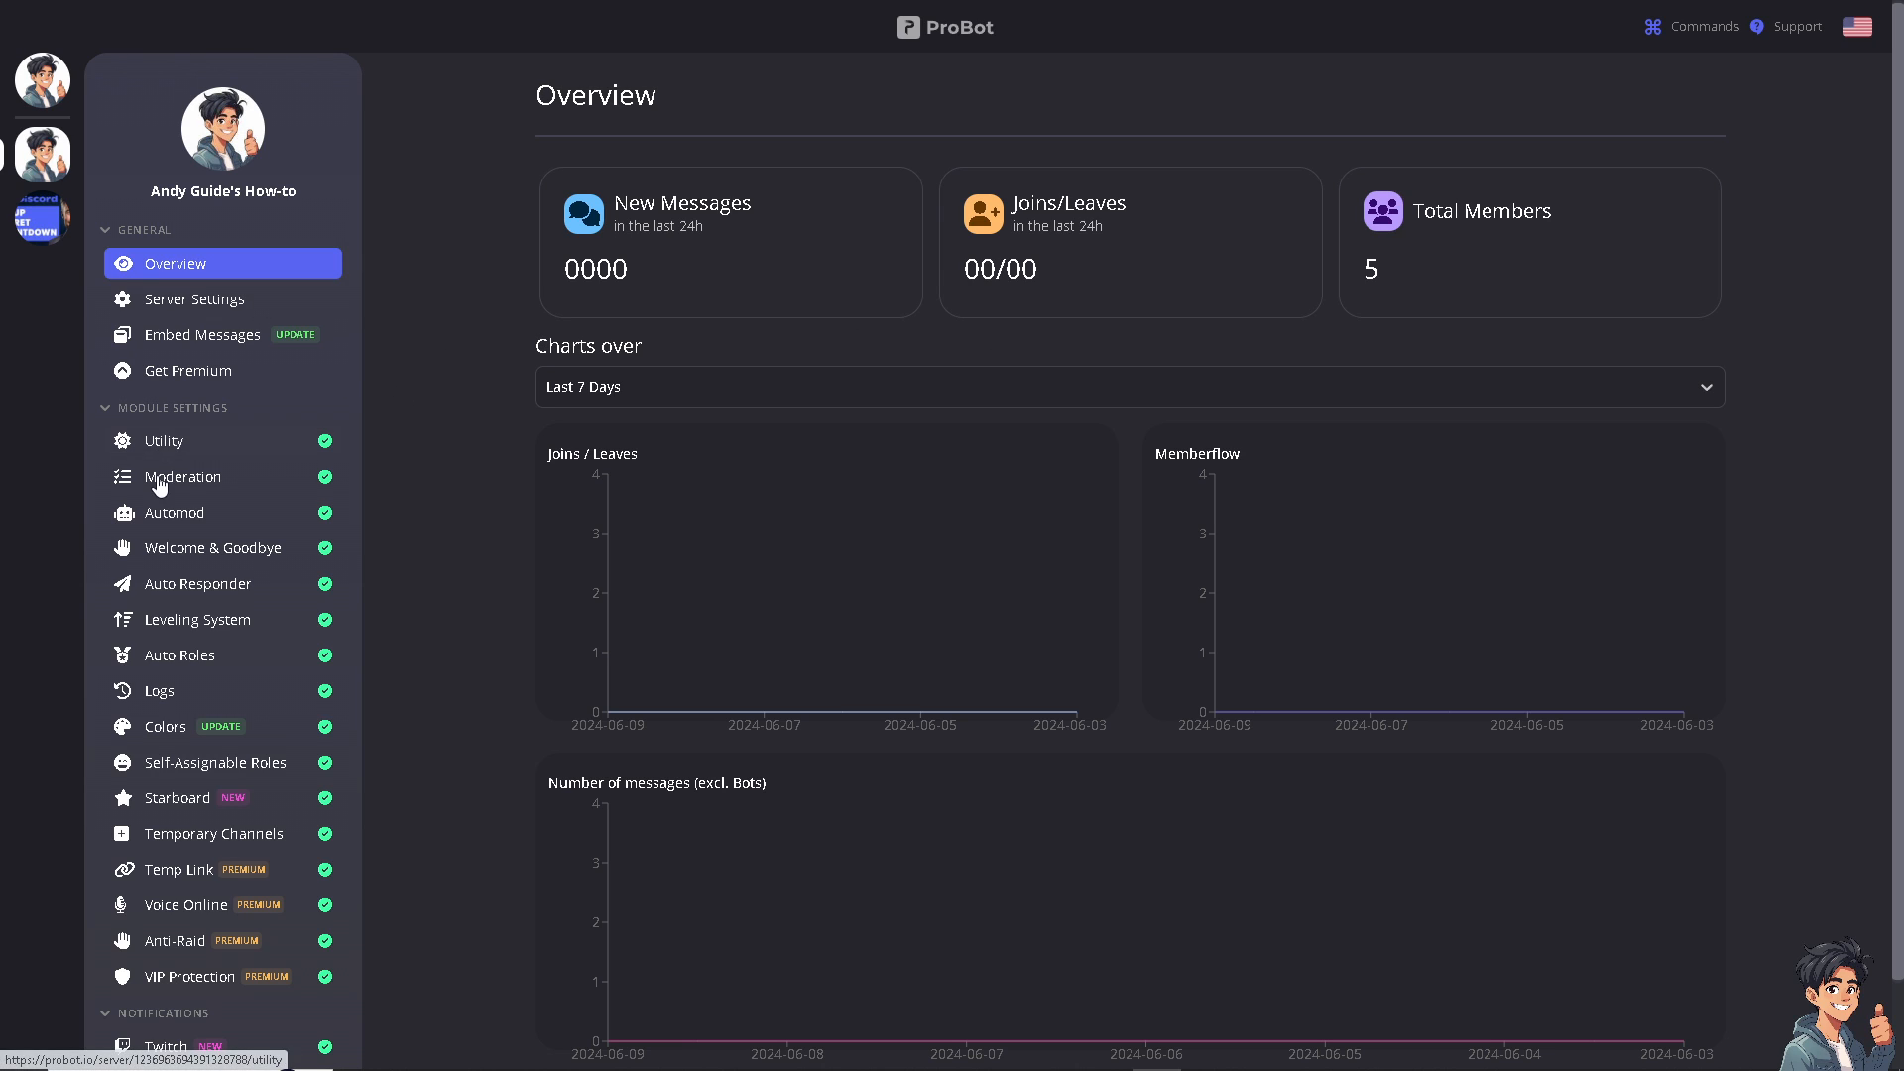
click(199, 635)
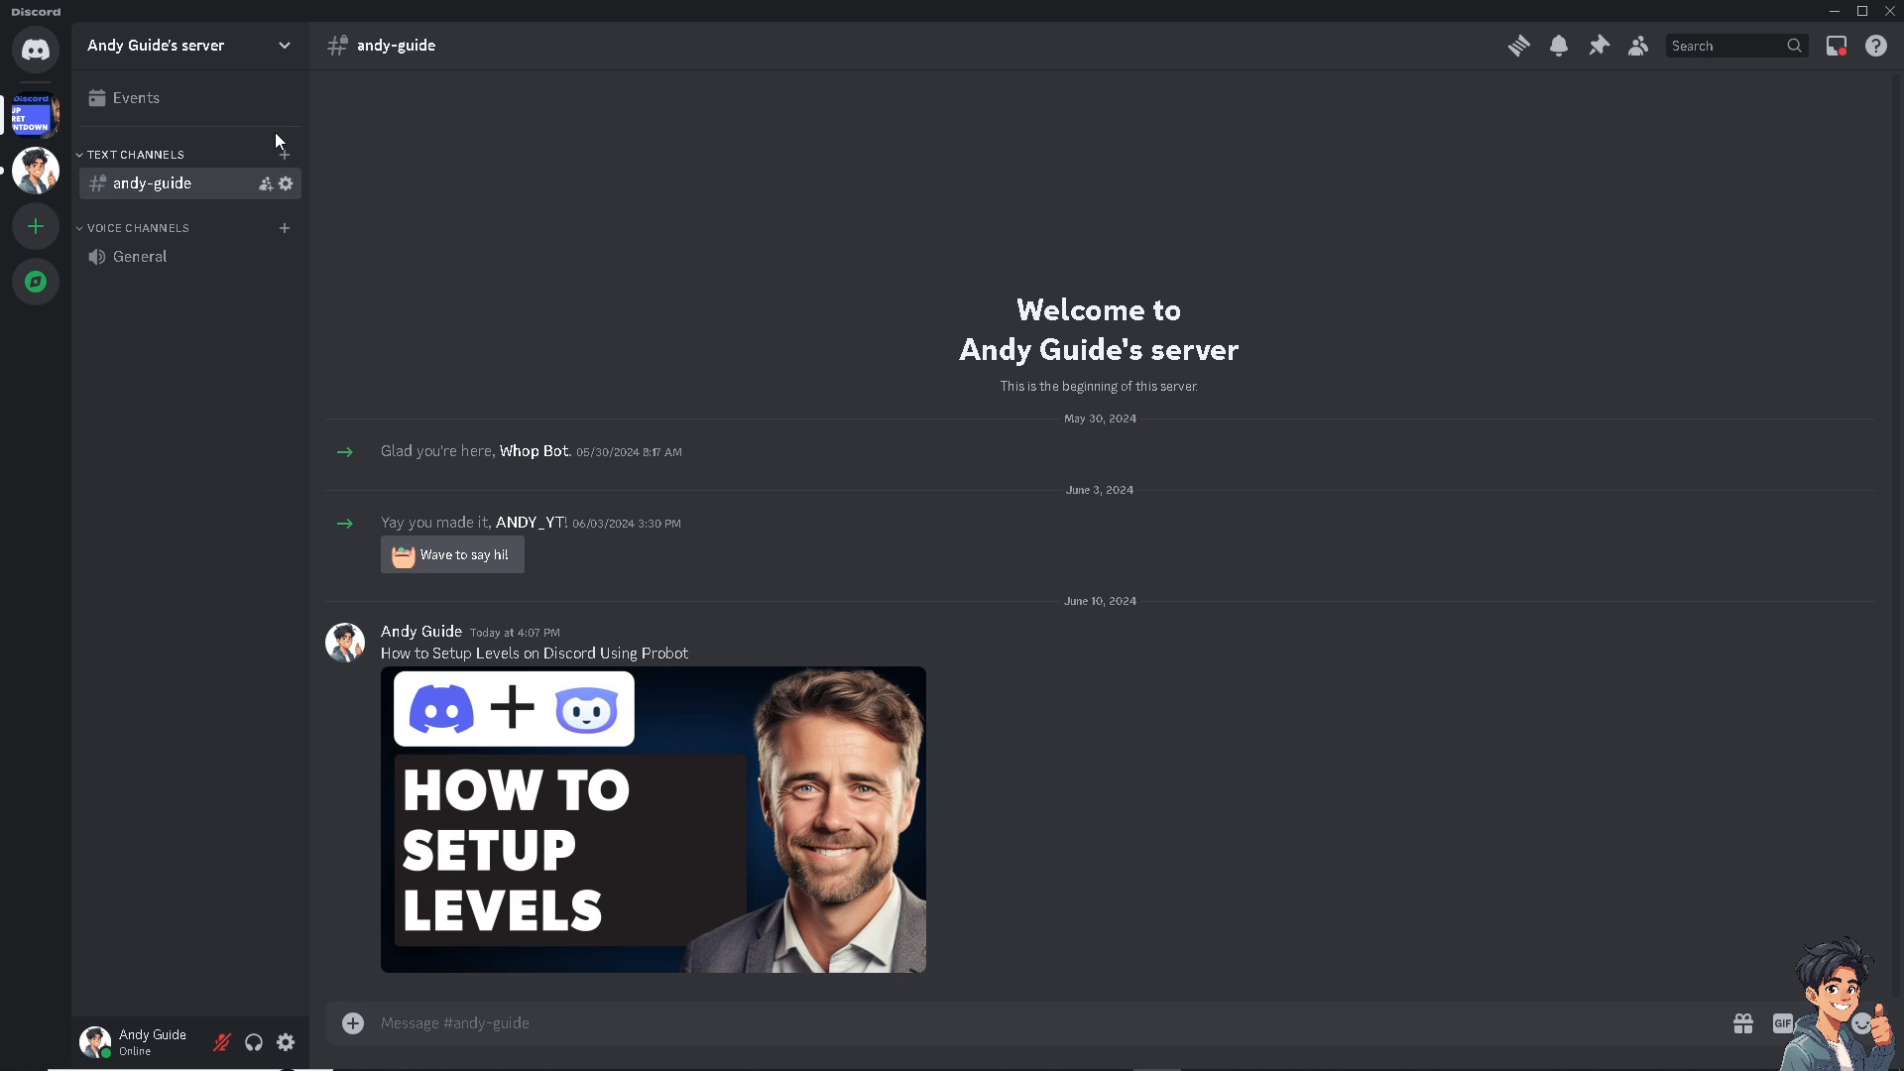
- Switch to Discord and open the role settings of the How-to server
click(285, 56)
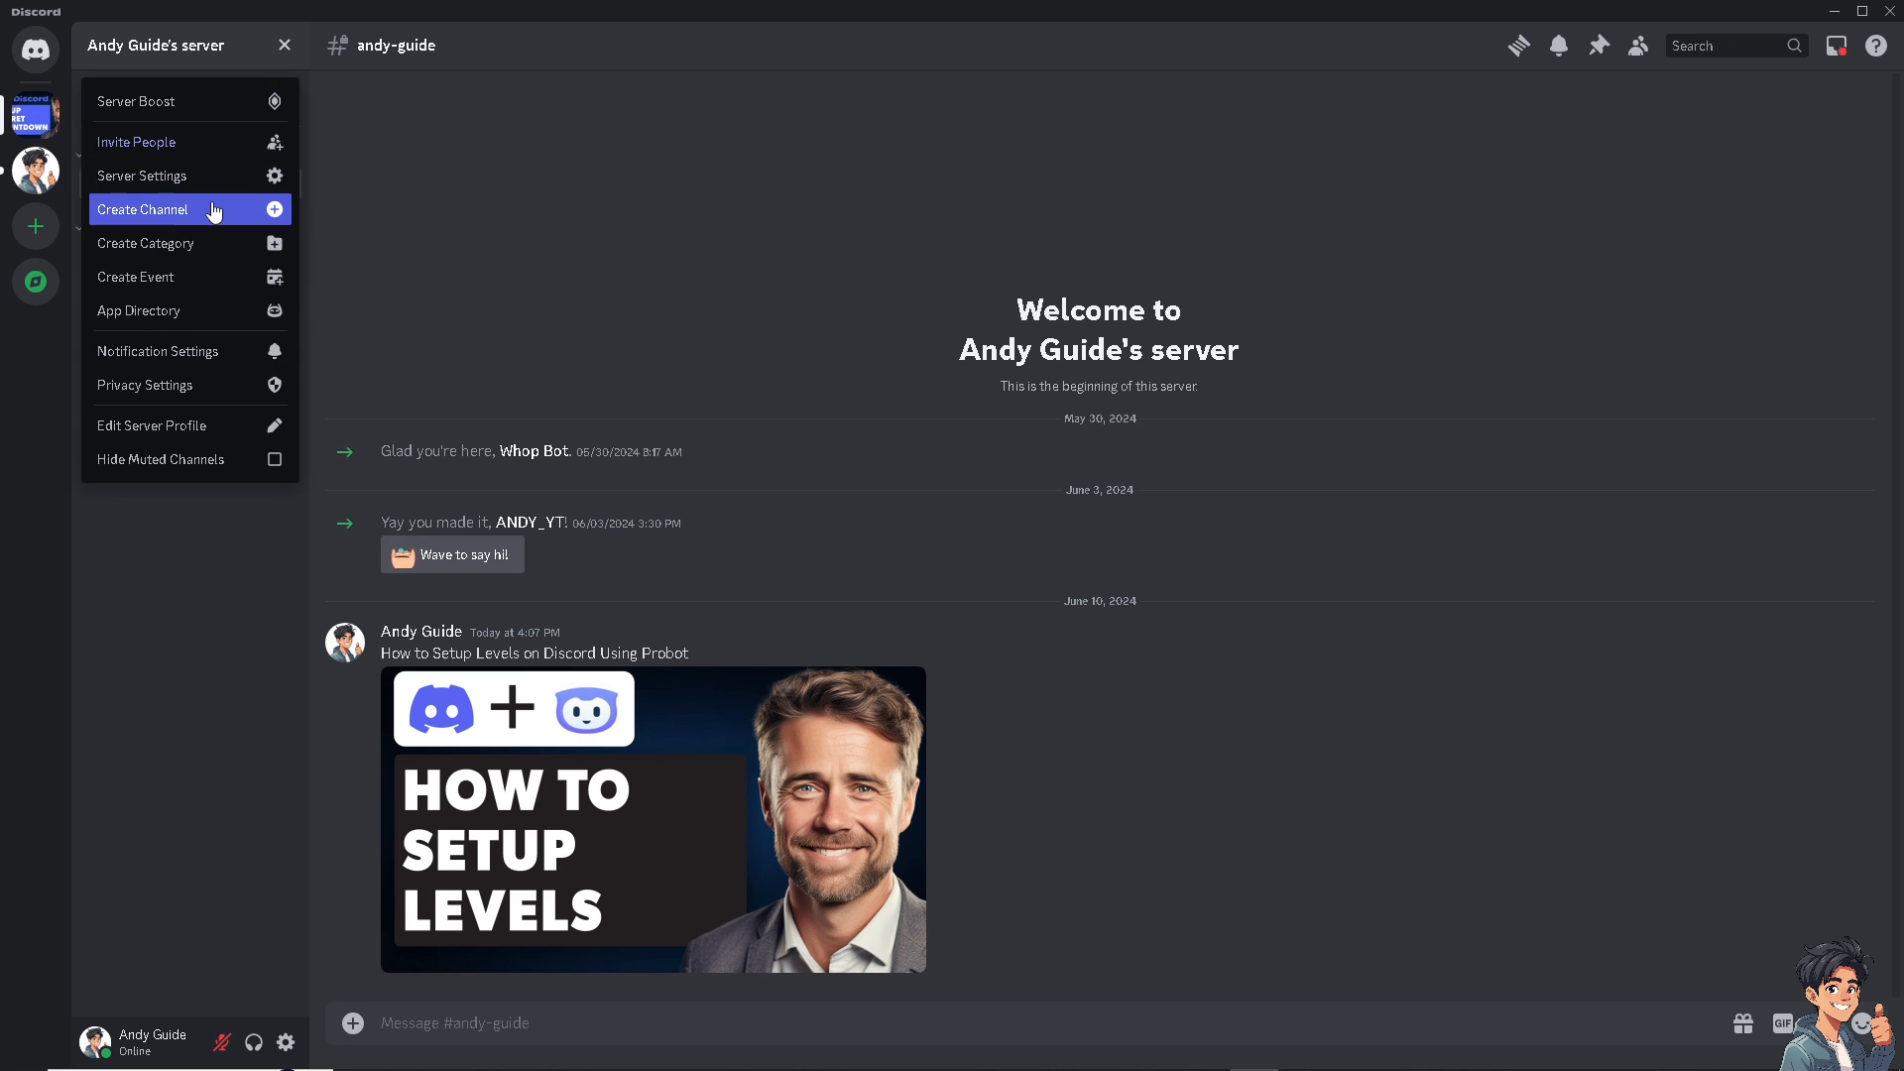
click(179, 175)
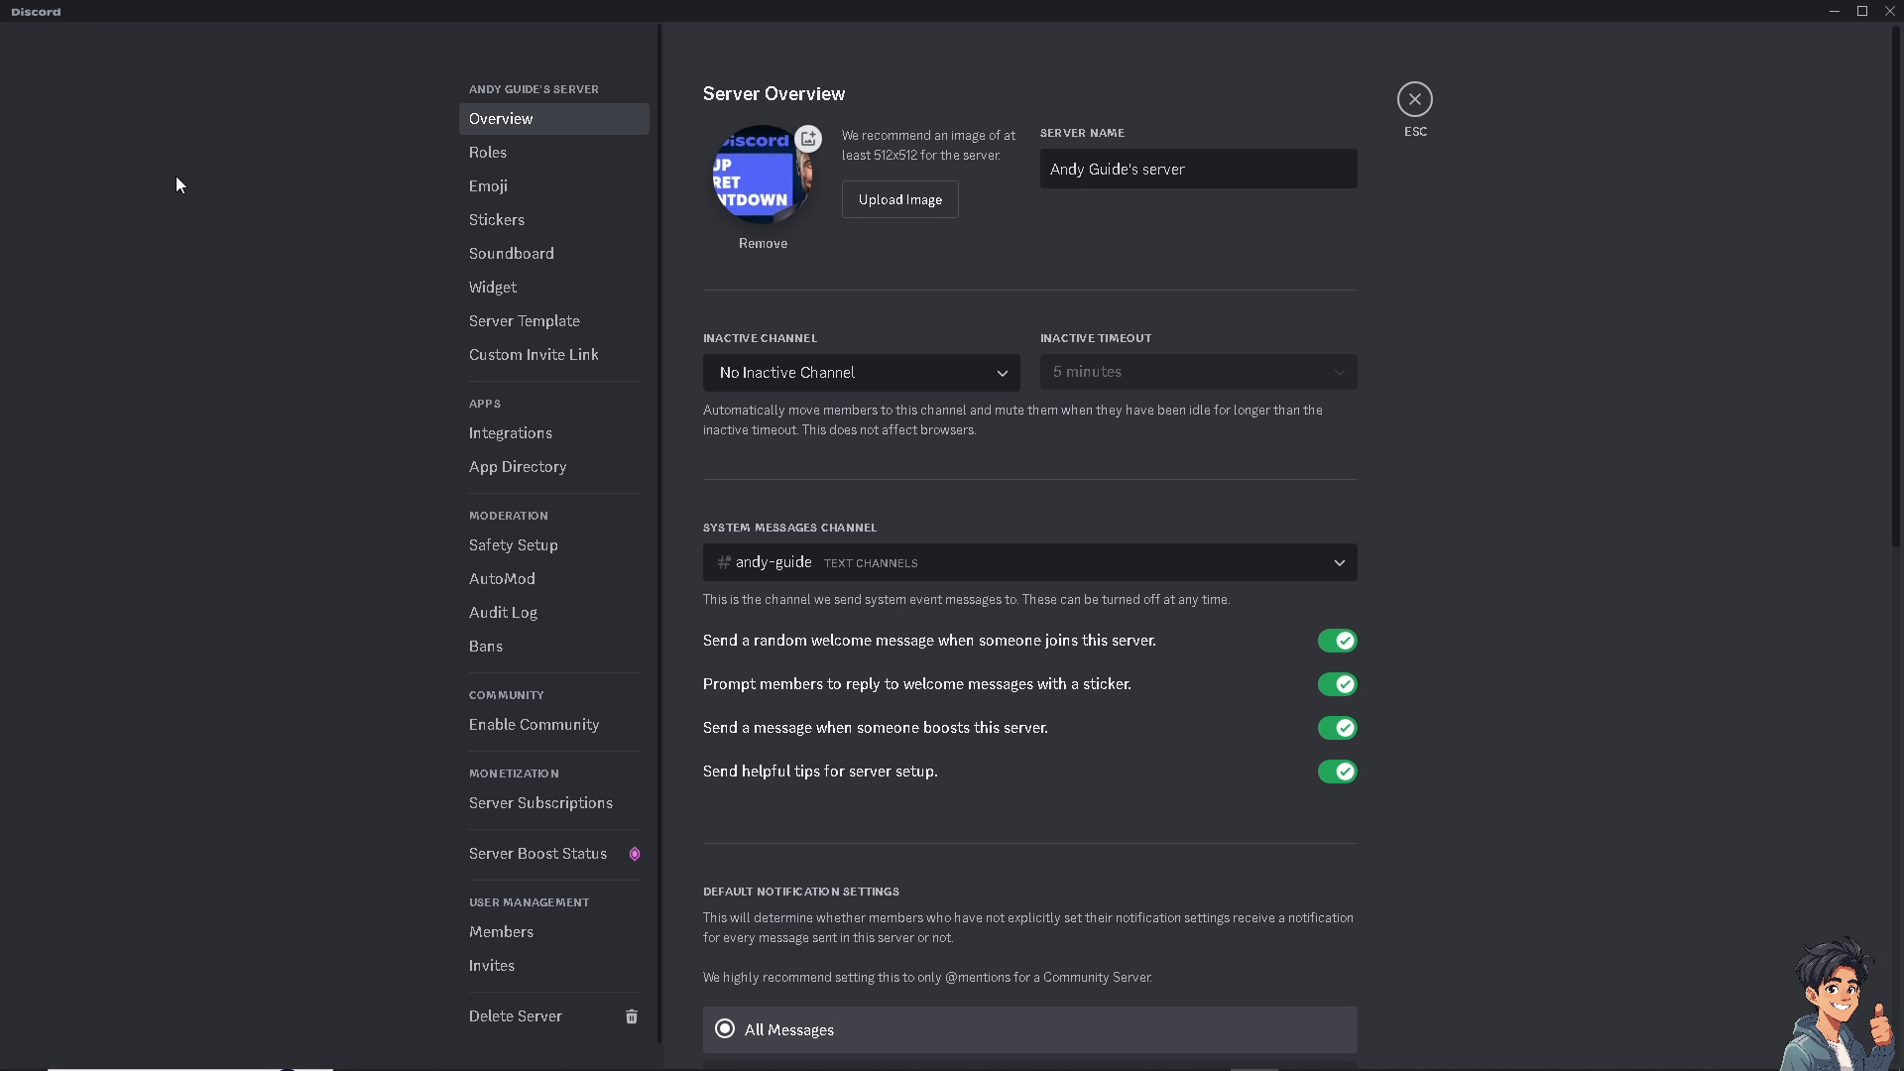
click(519, 156)
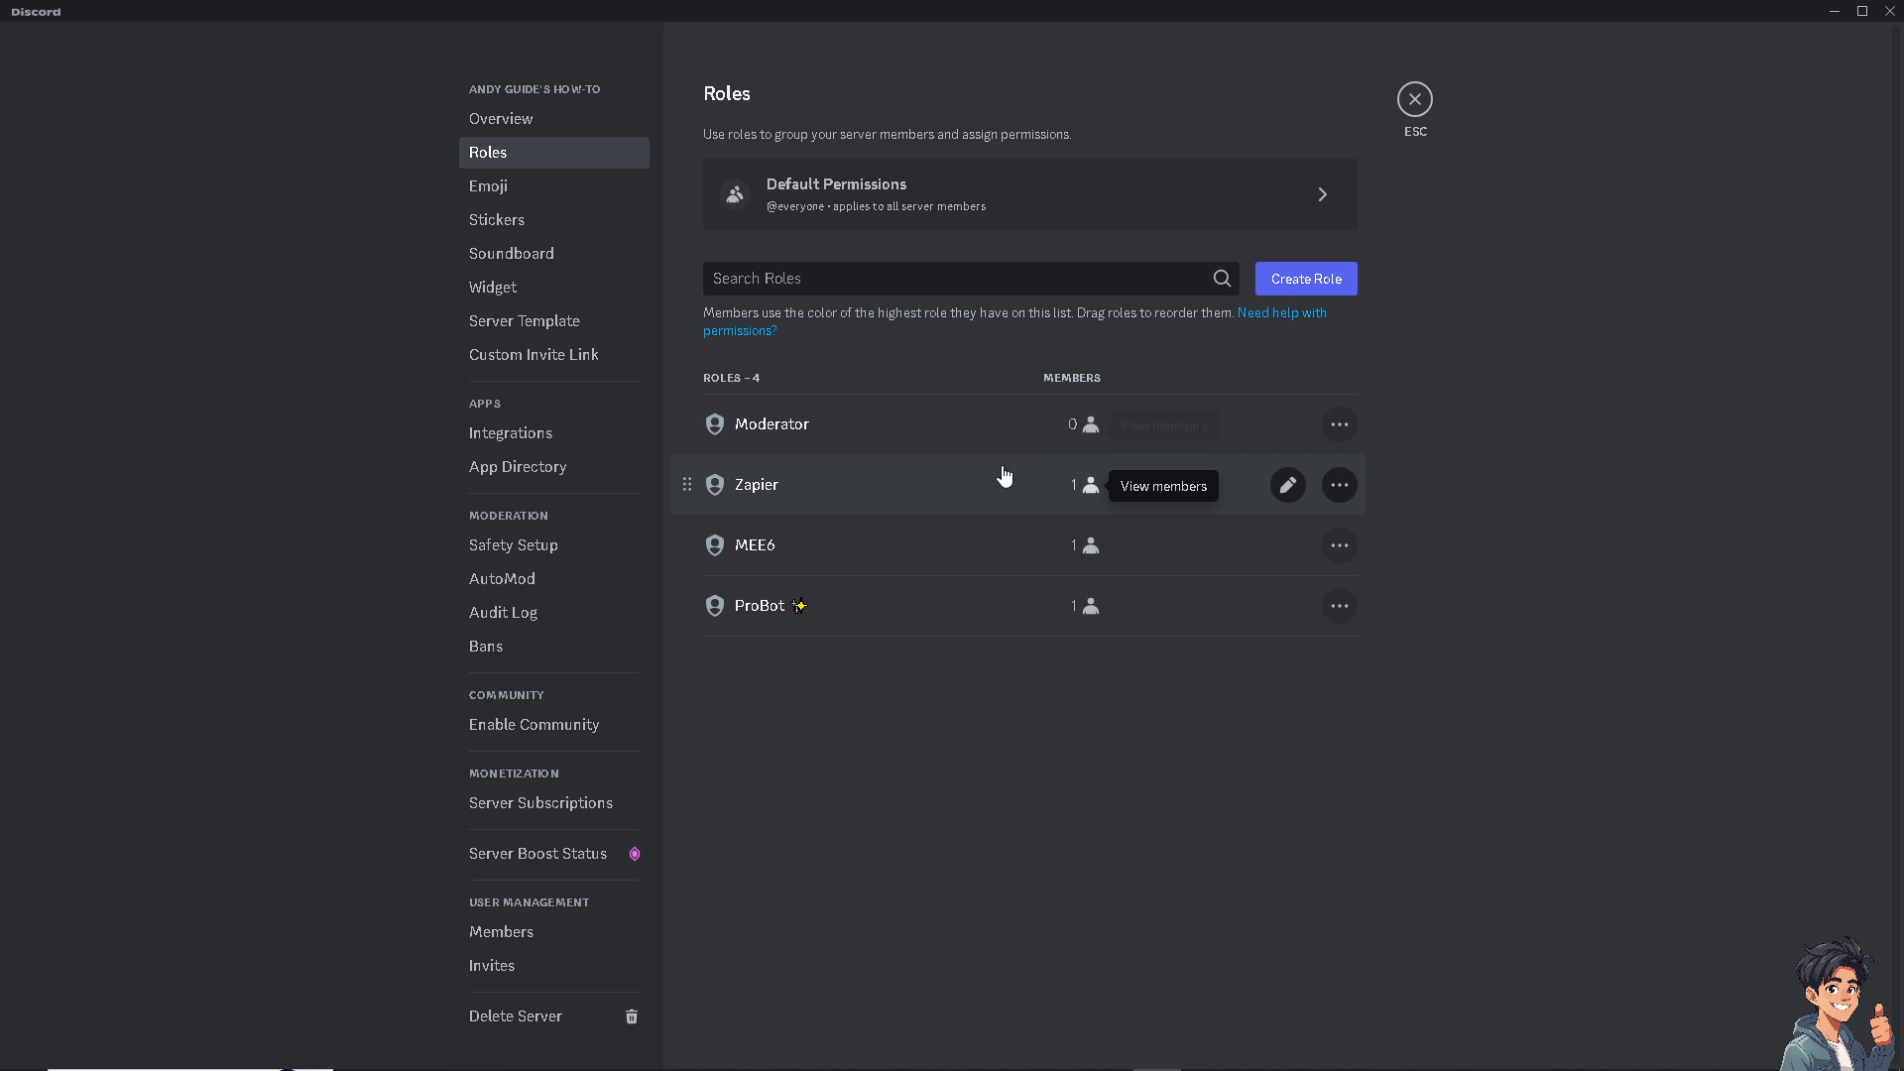
- Create a role named Level 1 with the yellow role color, save it and return to the roles list
click(1293, 285)
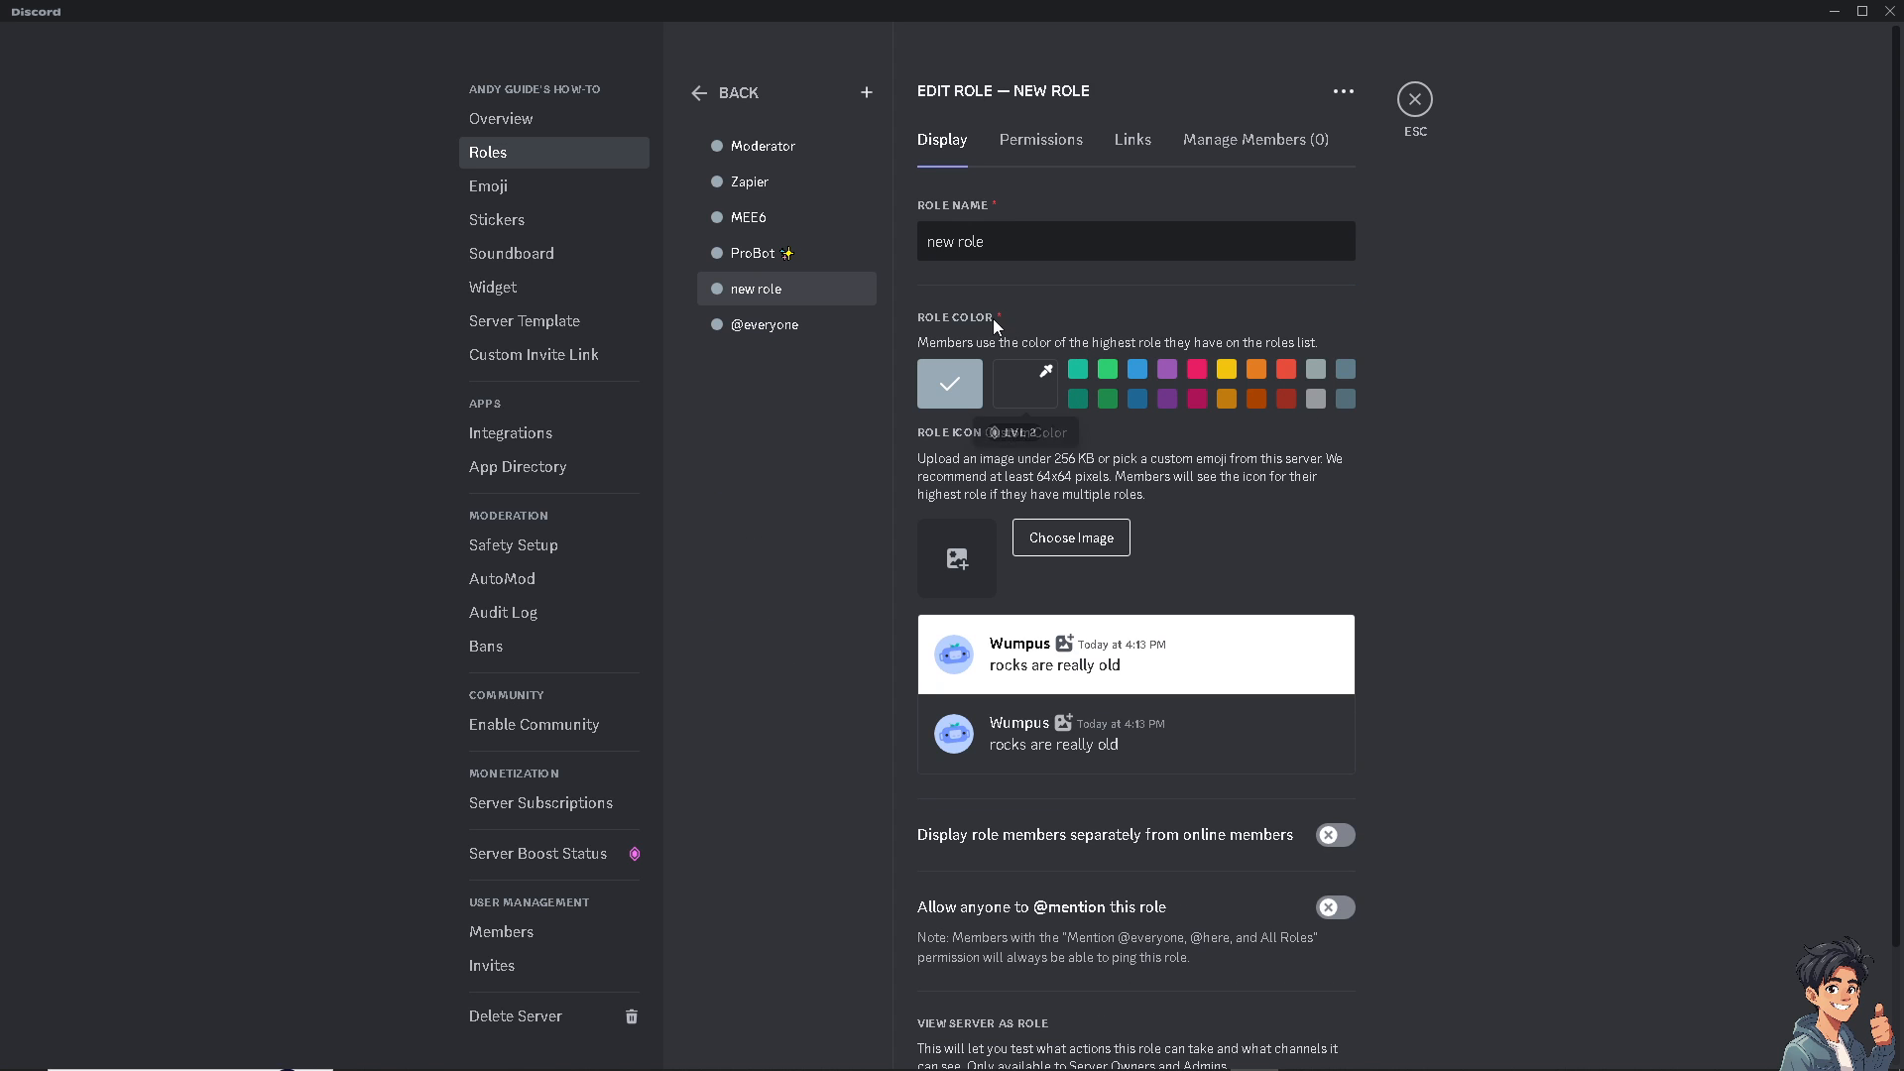
drag(1017, 242, 916, 242)
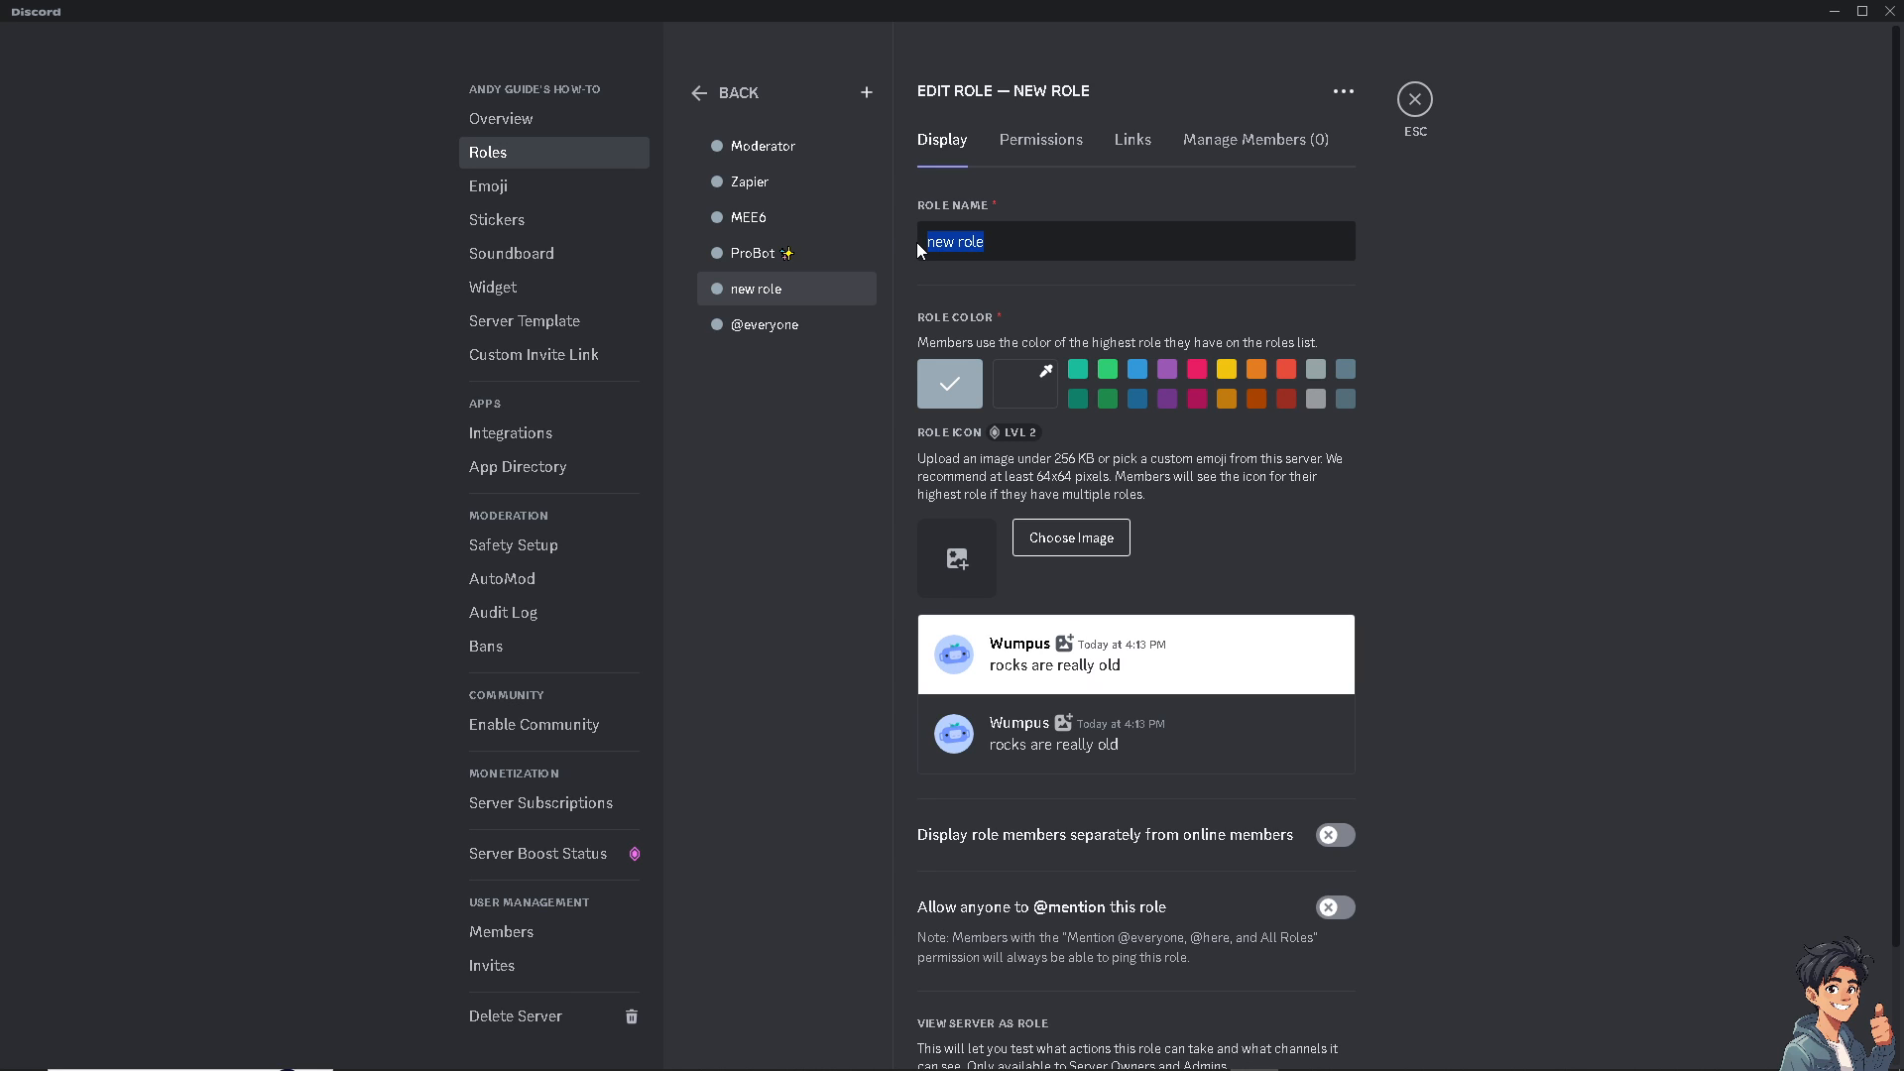
text(Level 1)
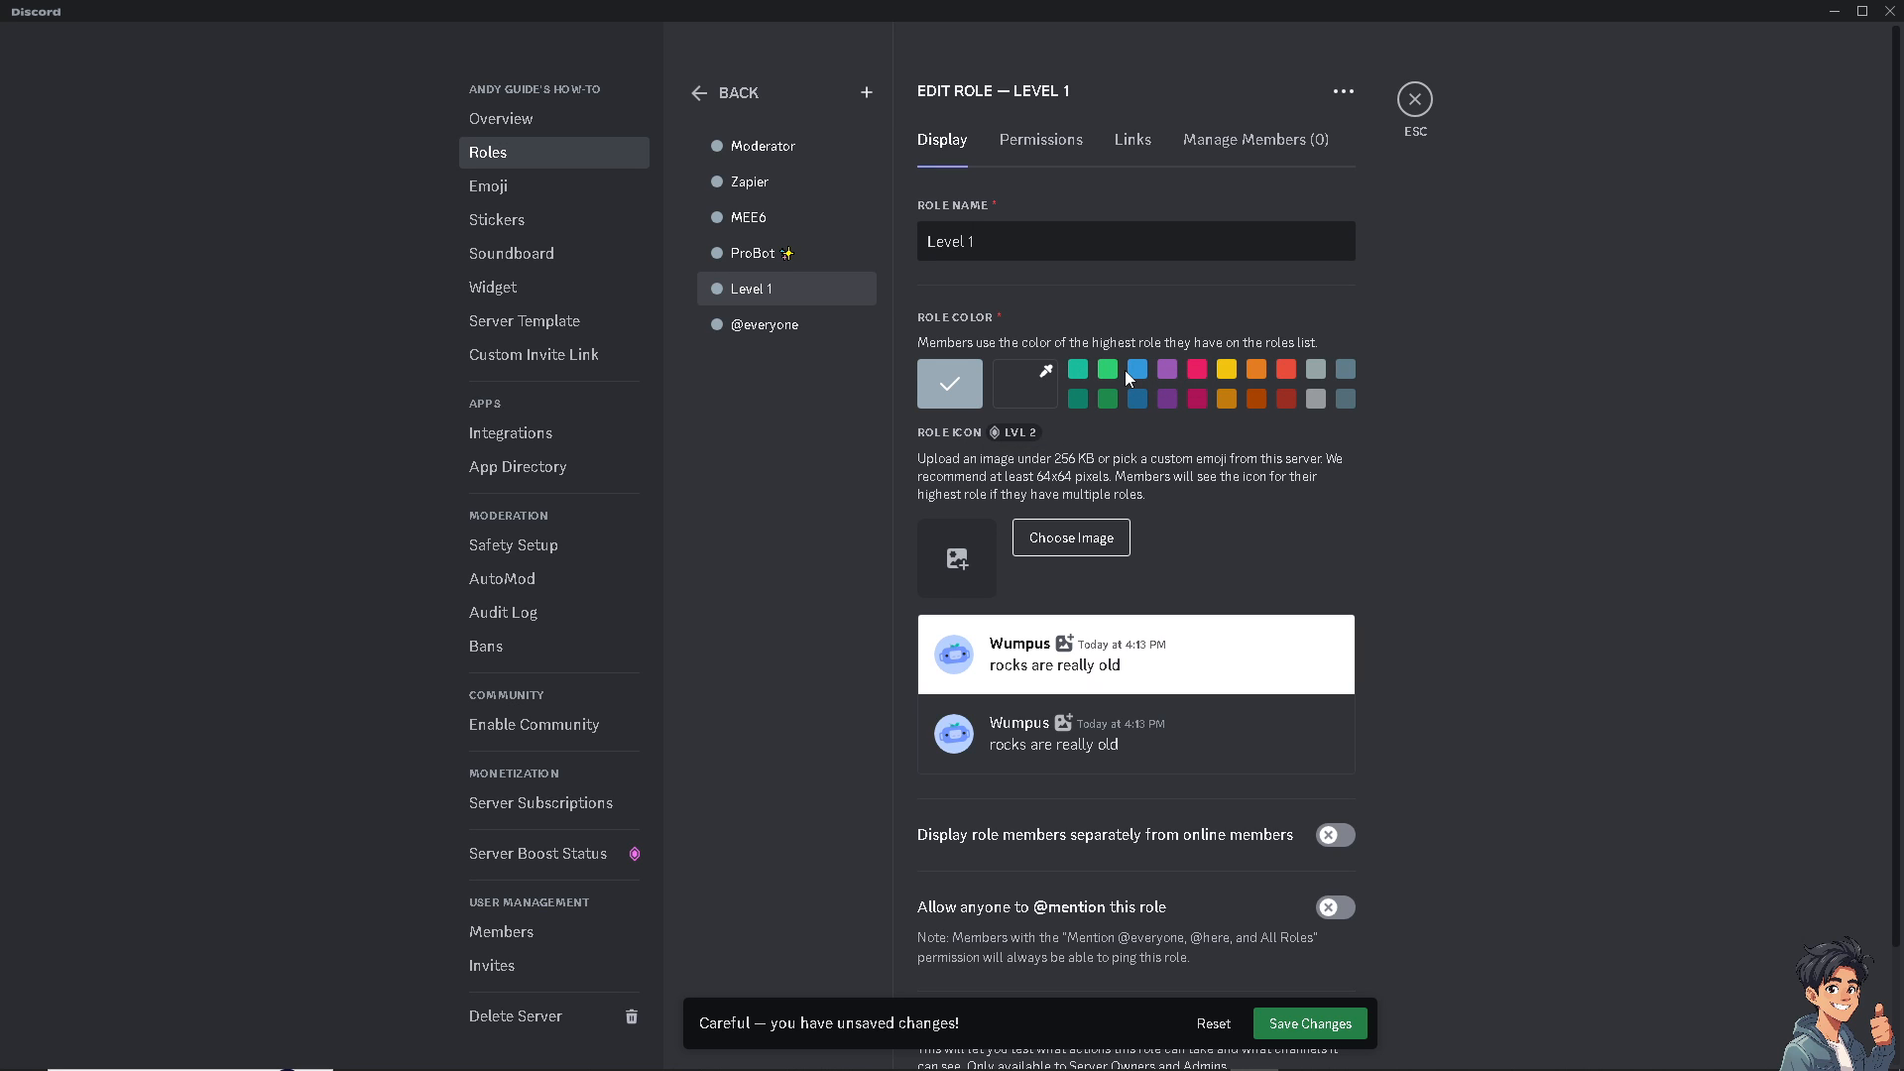
click(1226, 373)
click(1319, 1035)
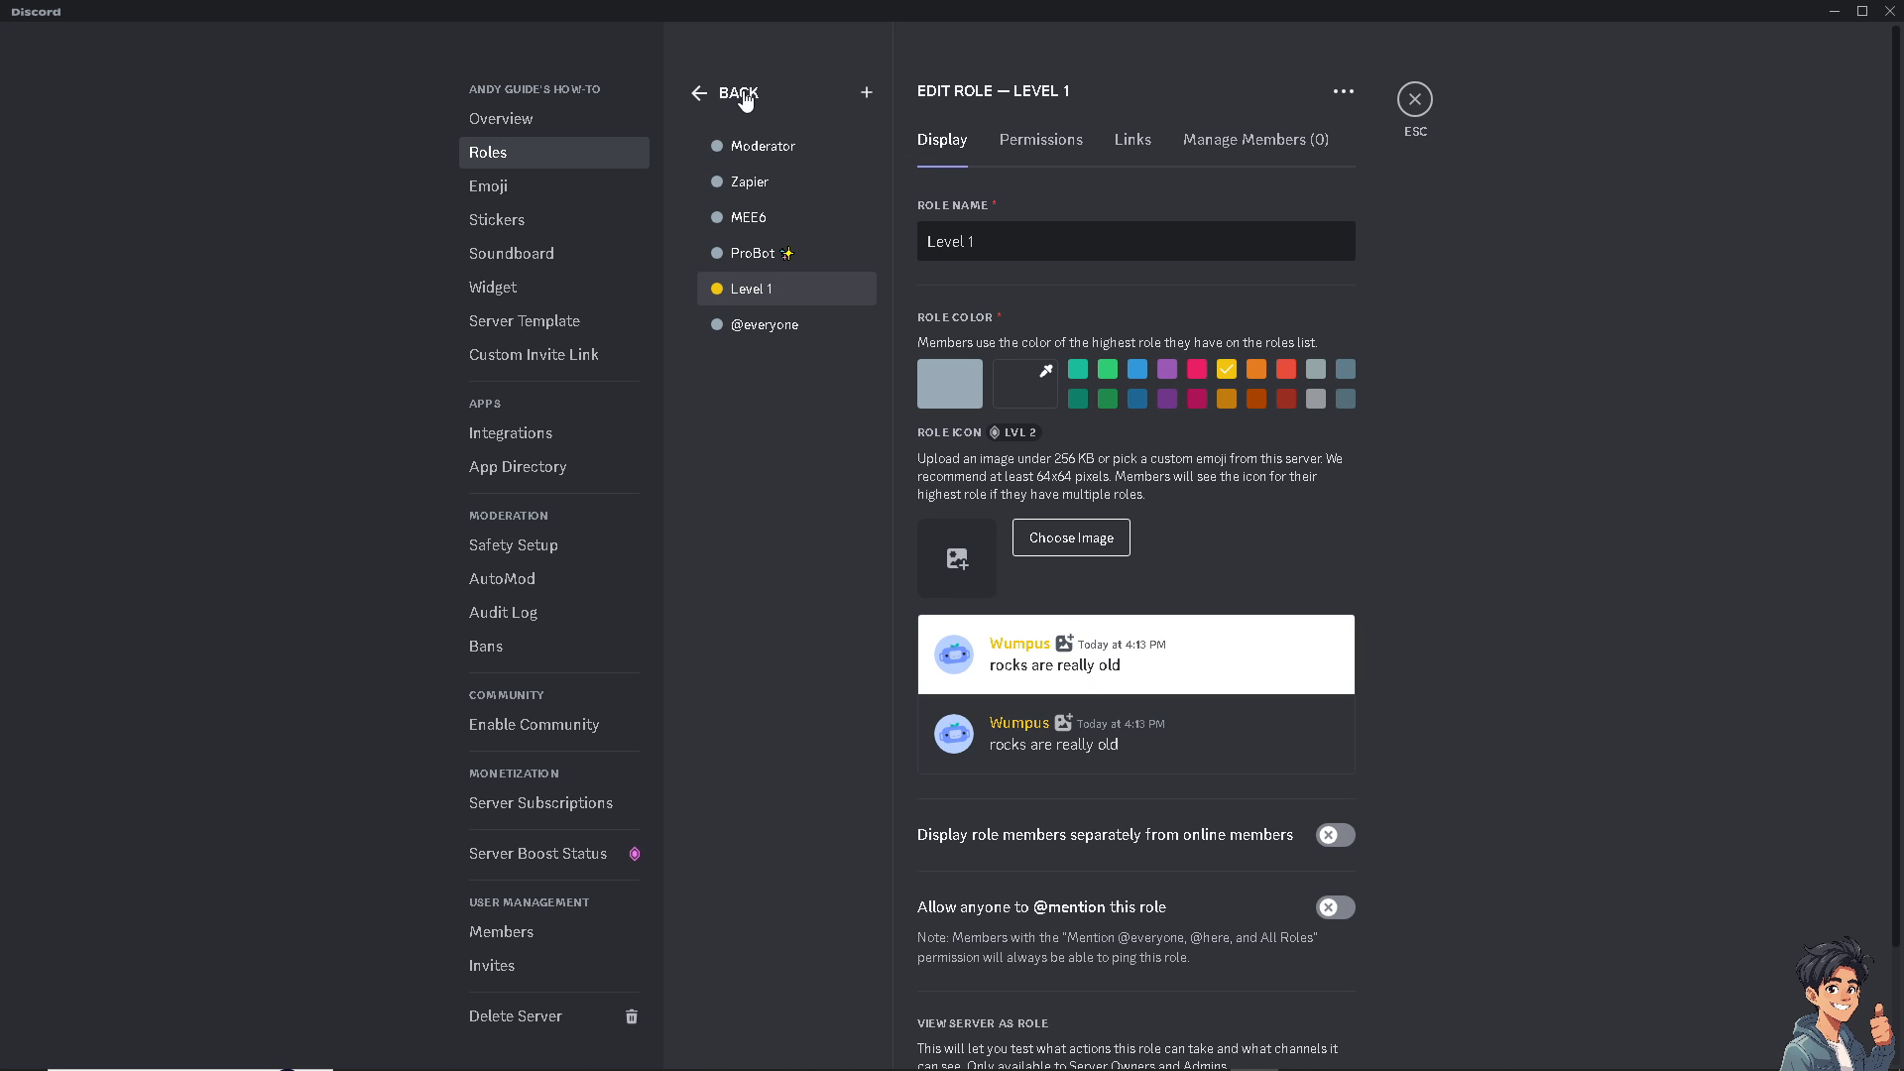
click(704, 95)
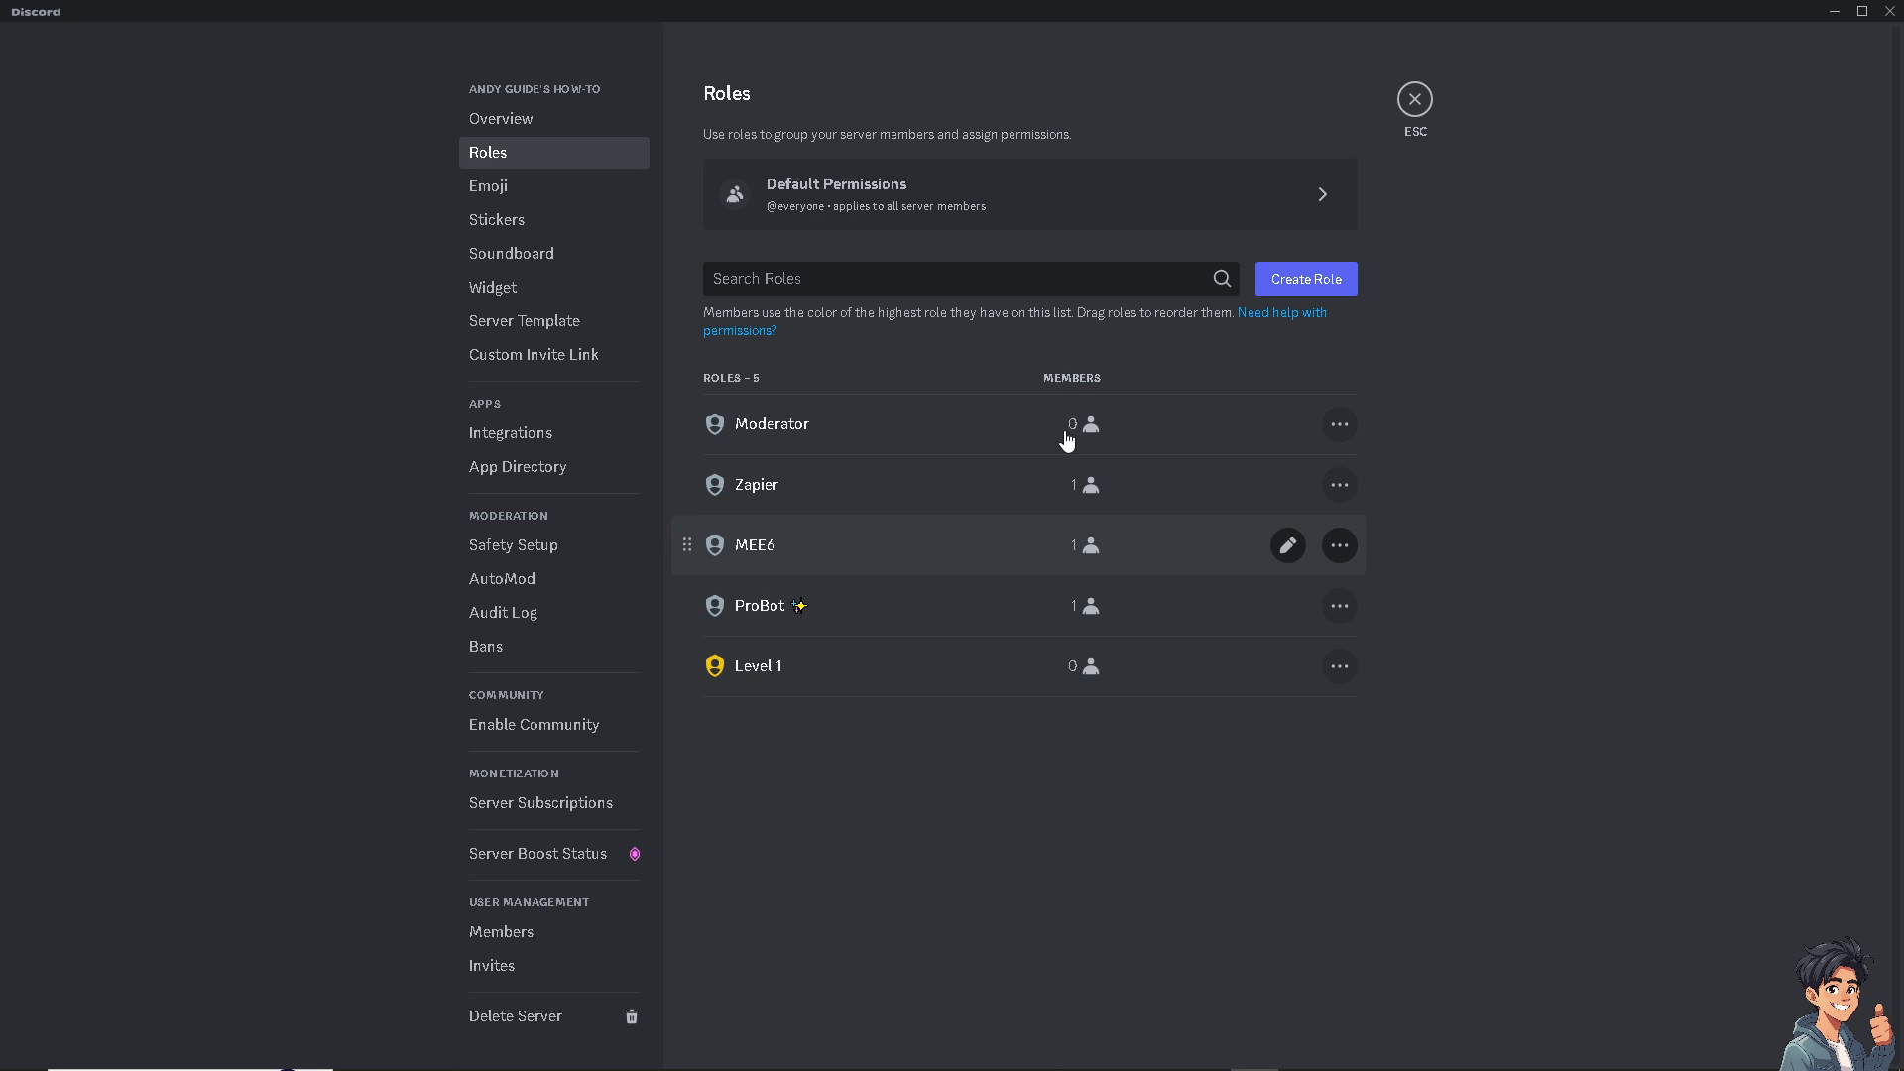
- Create a role named Level 2 with the bright green role color, save it and return to the roles list
click(1305, 278)
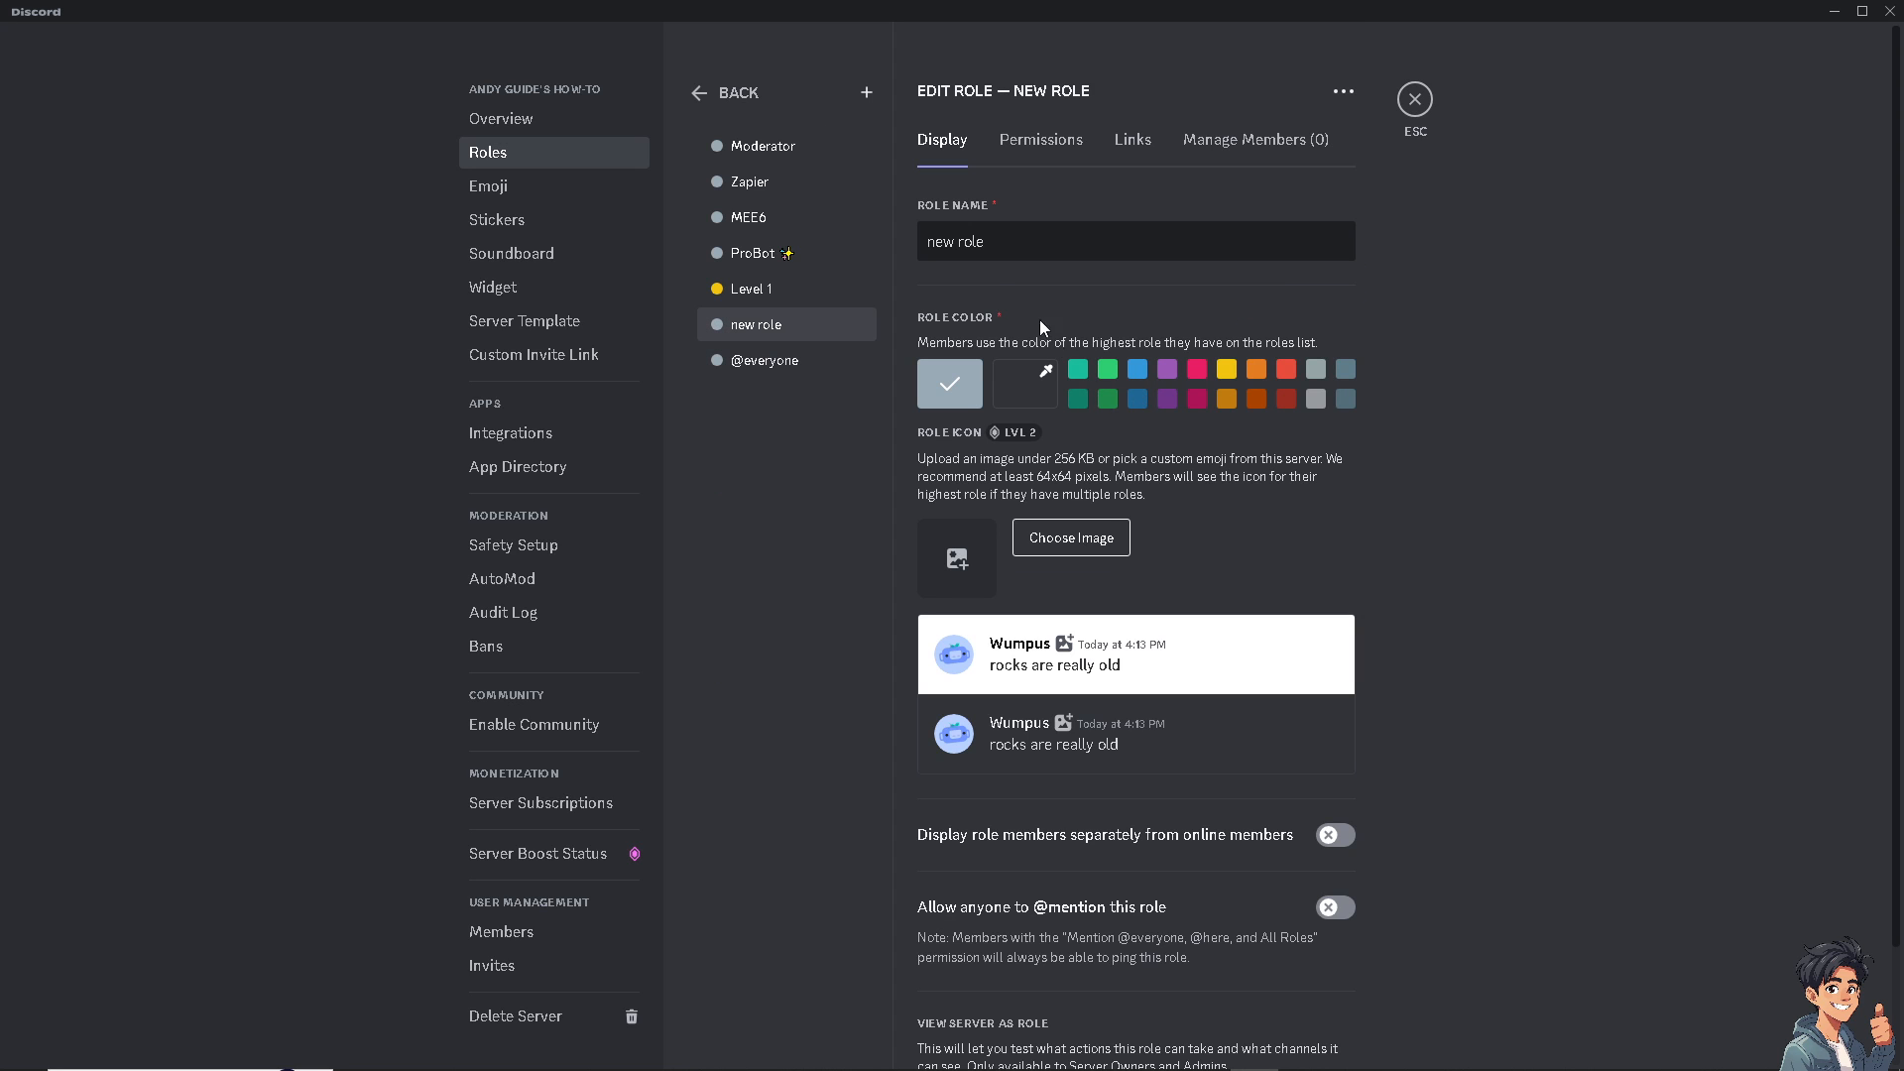
triple_click(1021, 249)
text(Level 2)
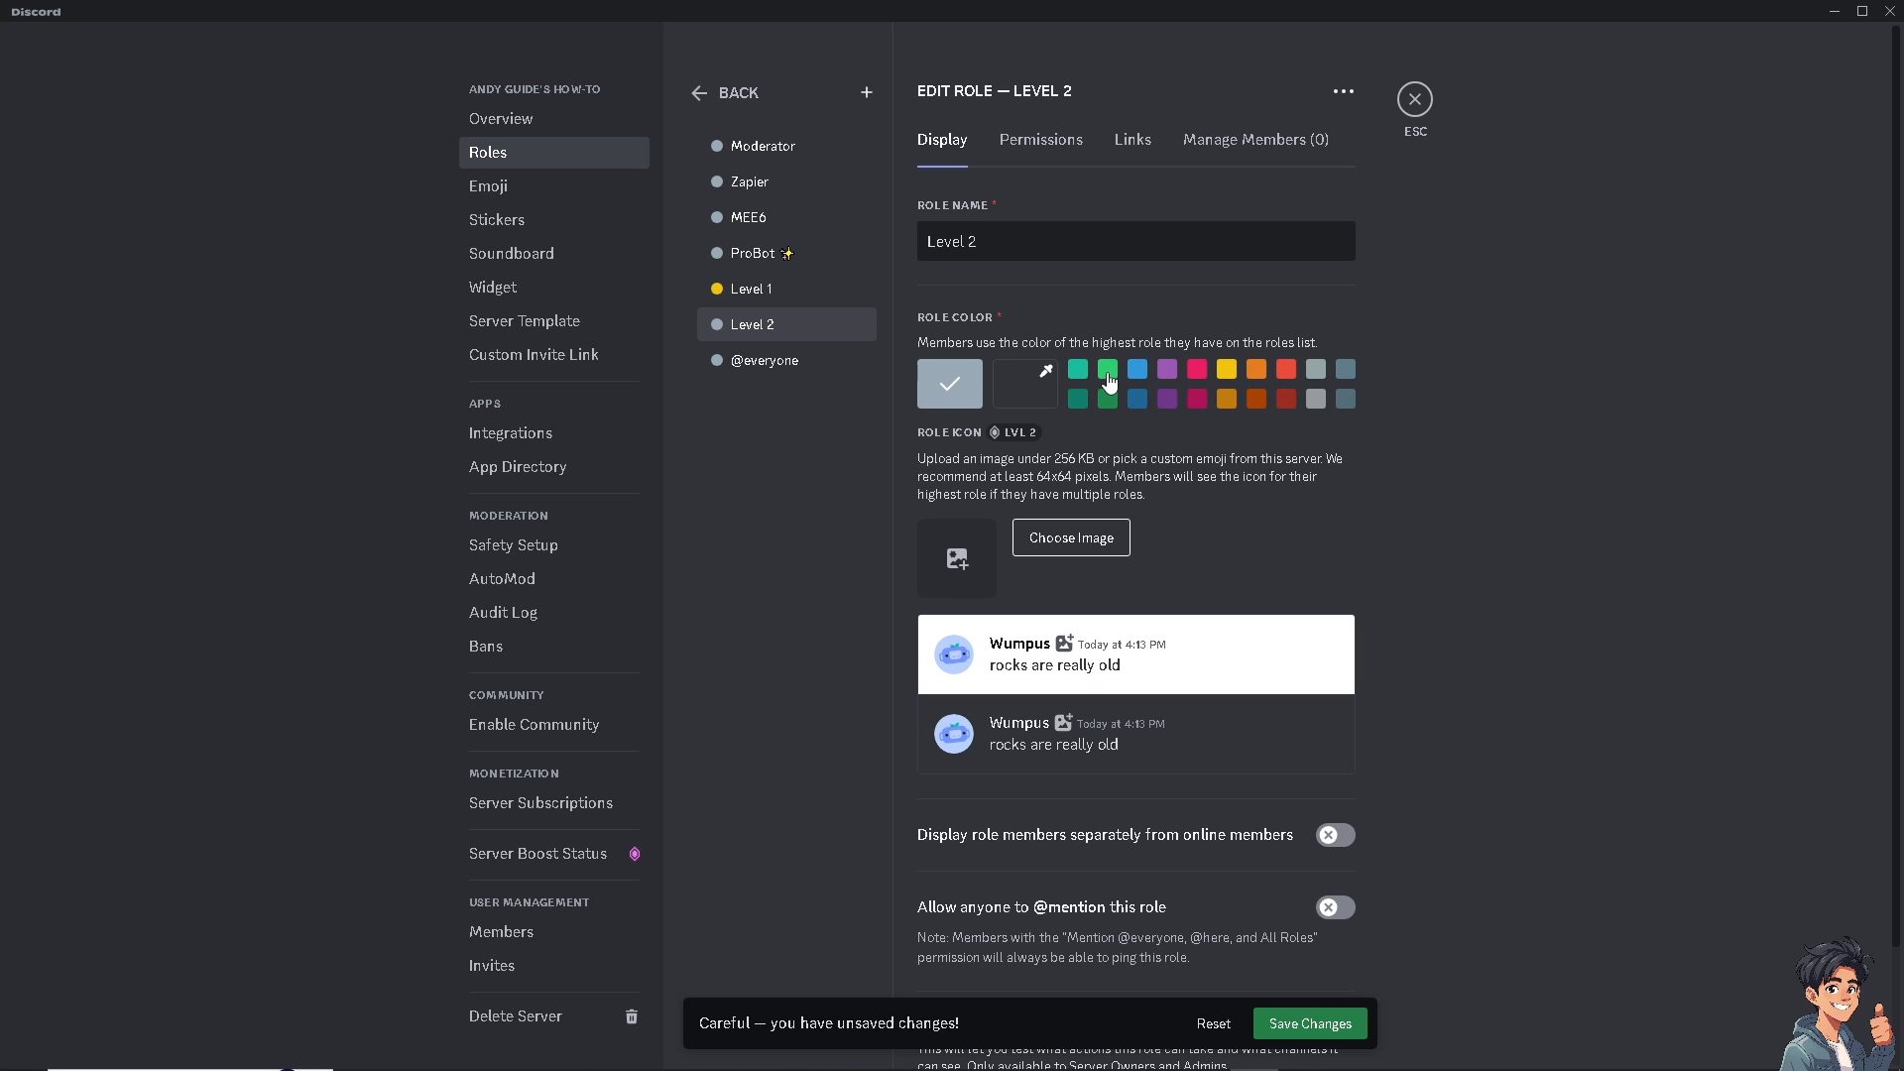
click(1108, 381)
click(1298, 1026)
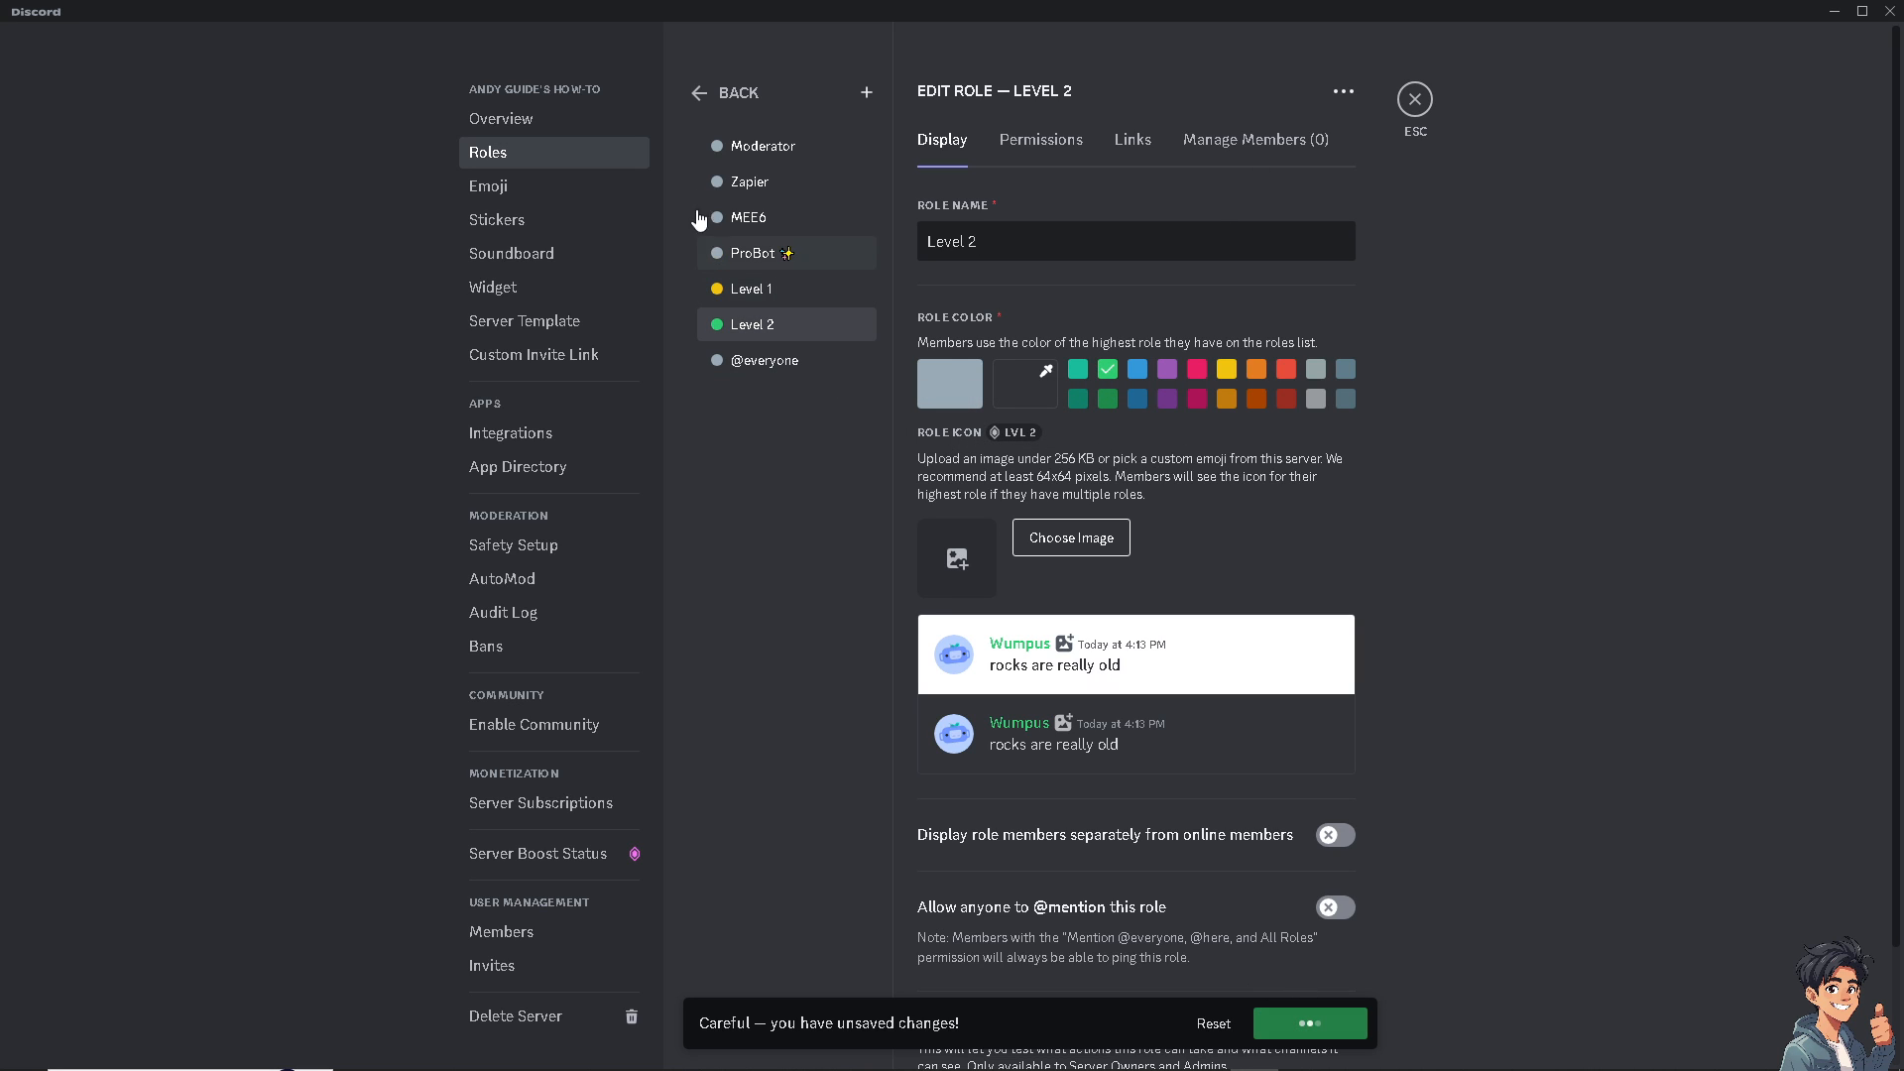
click(698, 95)
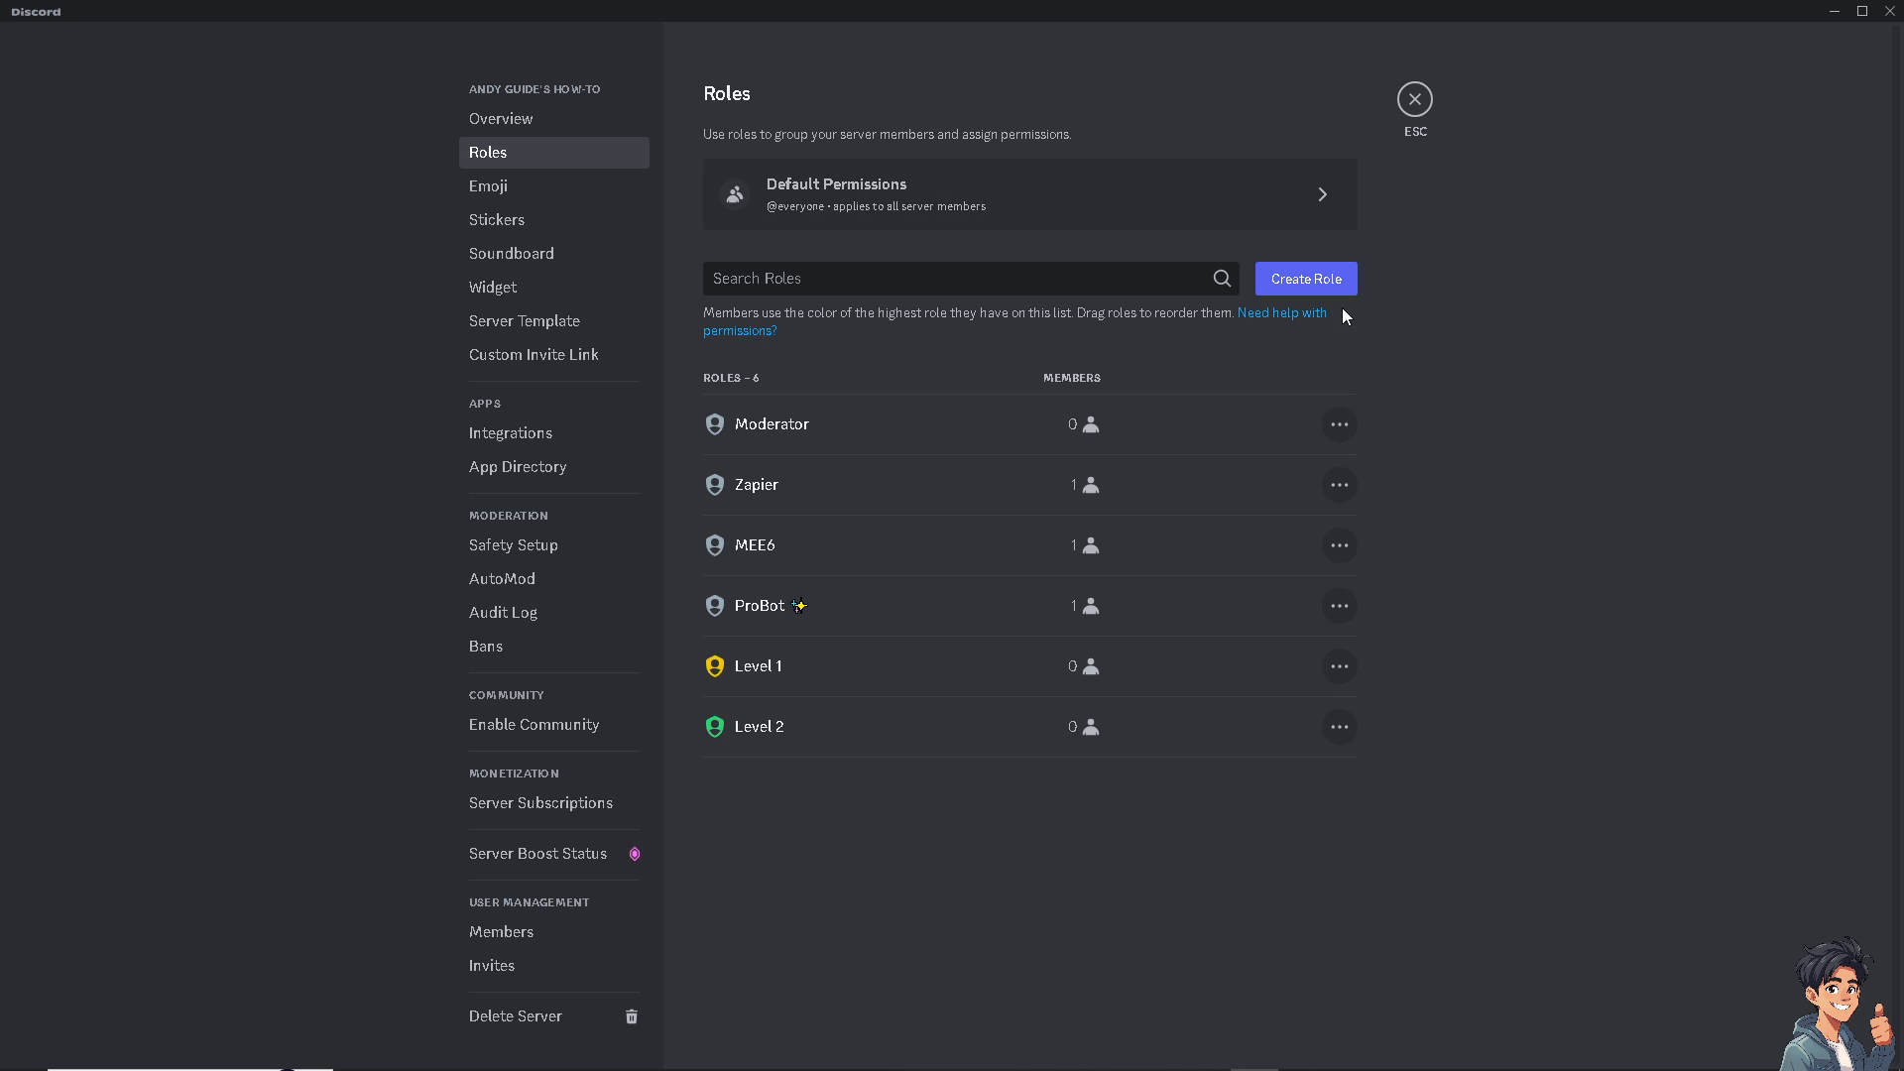
- Create a new role with the bright pink role color, save it and return to the roles list
click(831, 285)
text(Level 3)
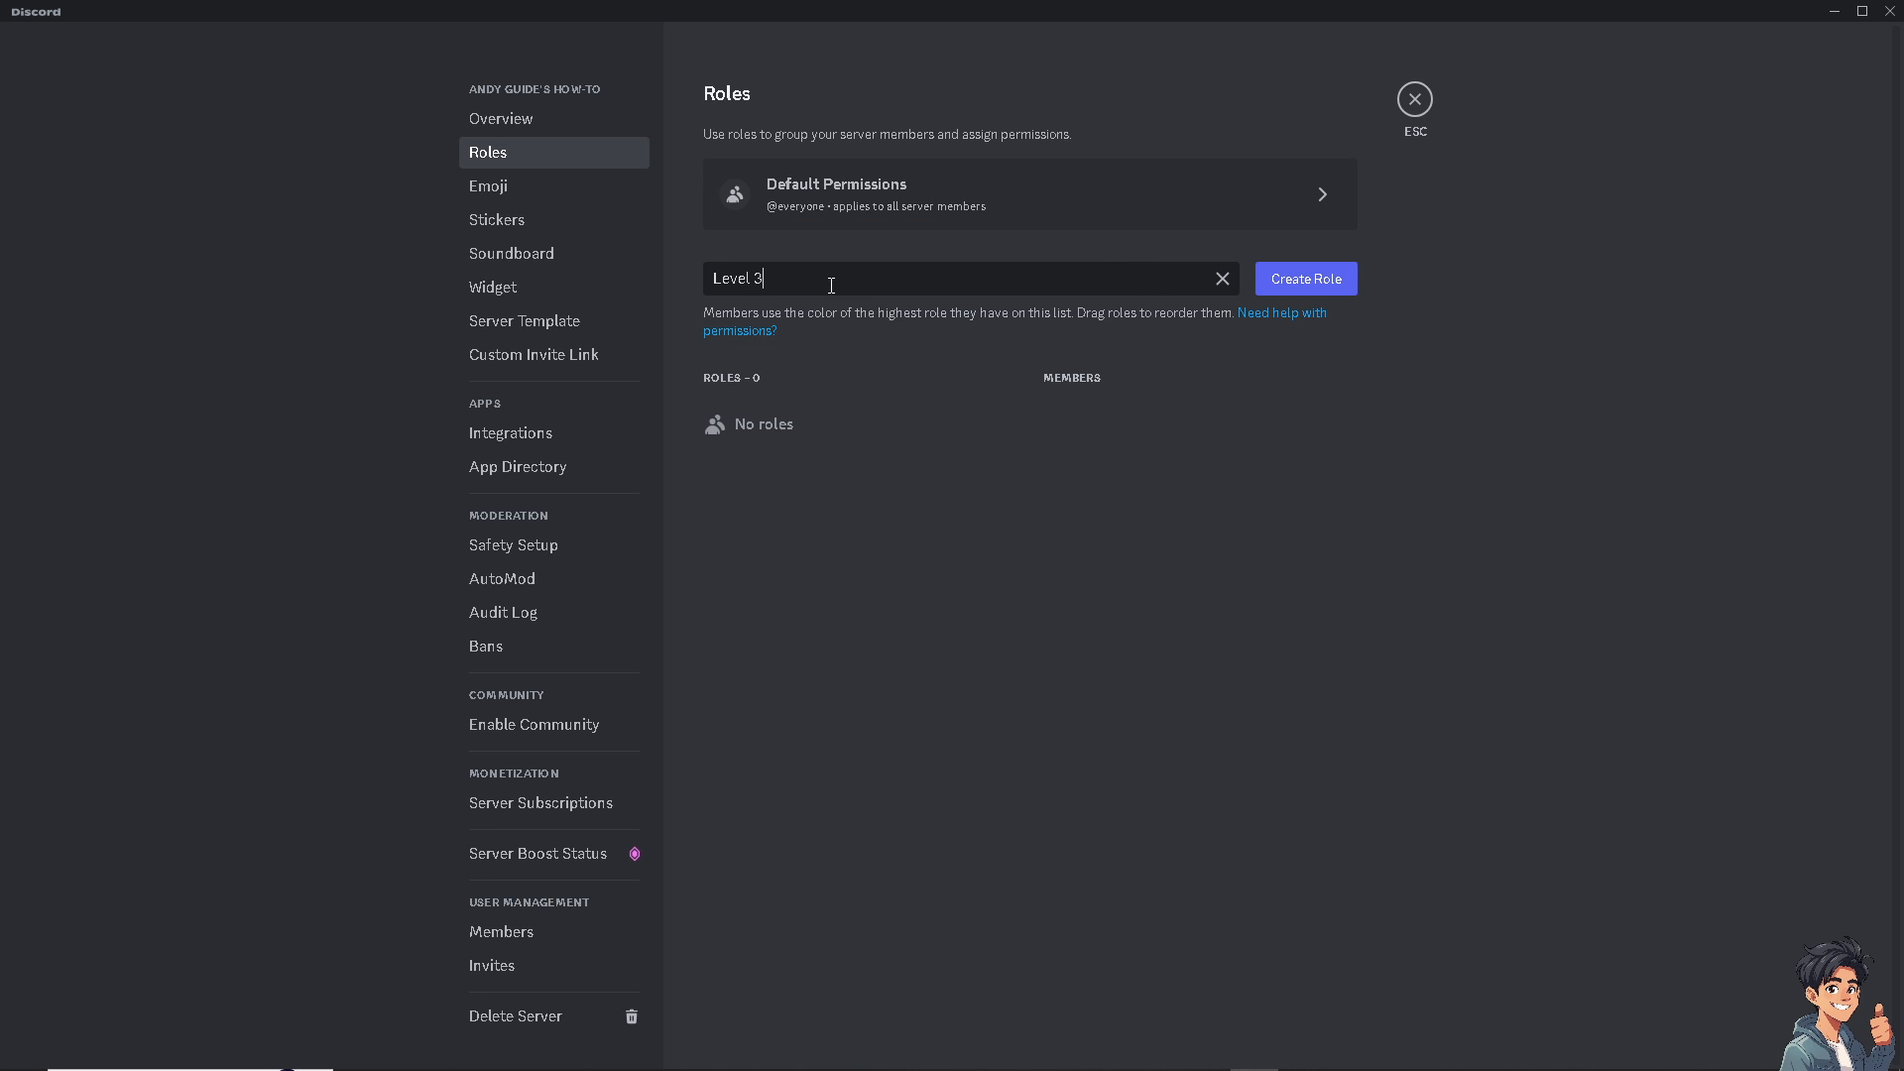
click(1304, 282)
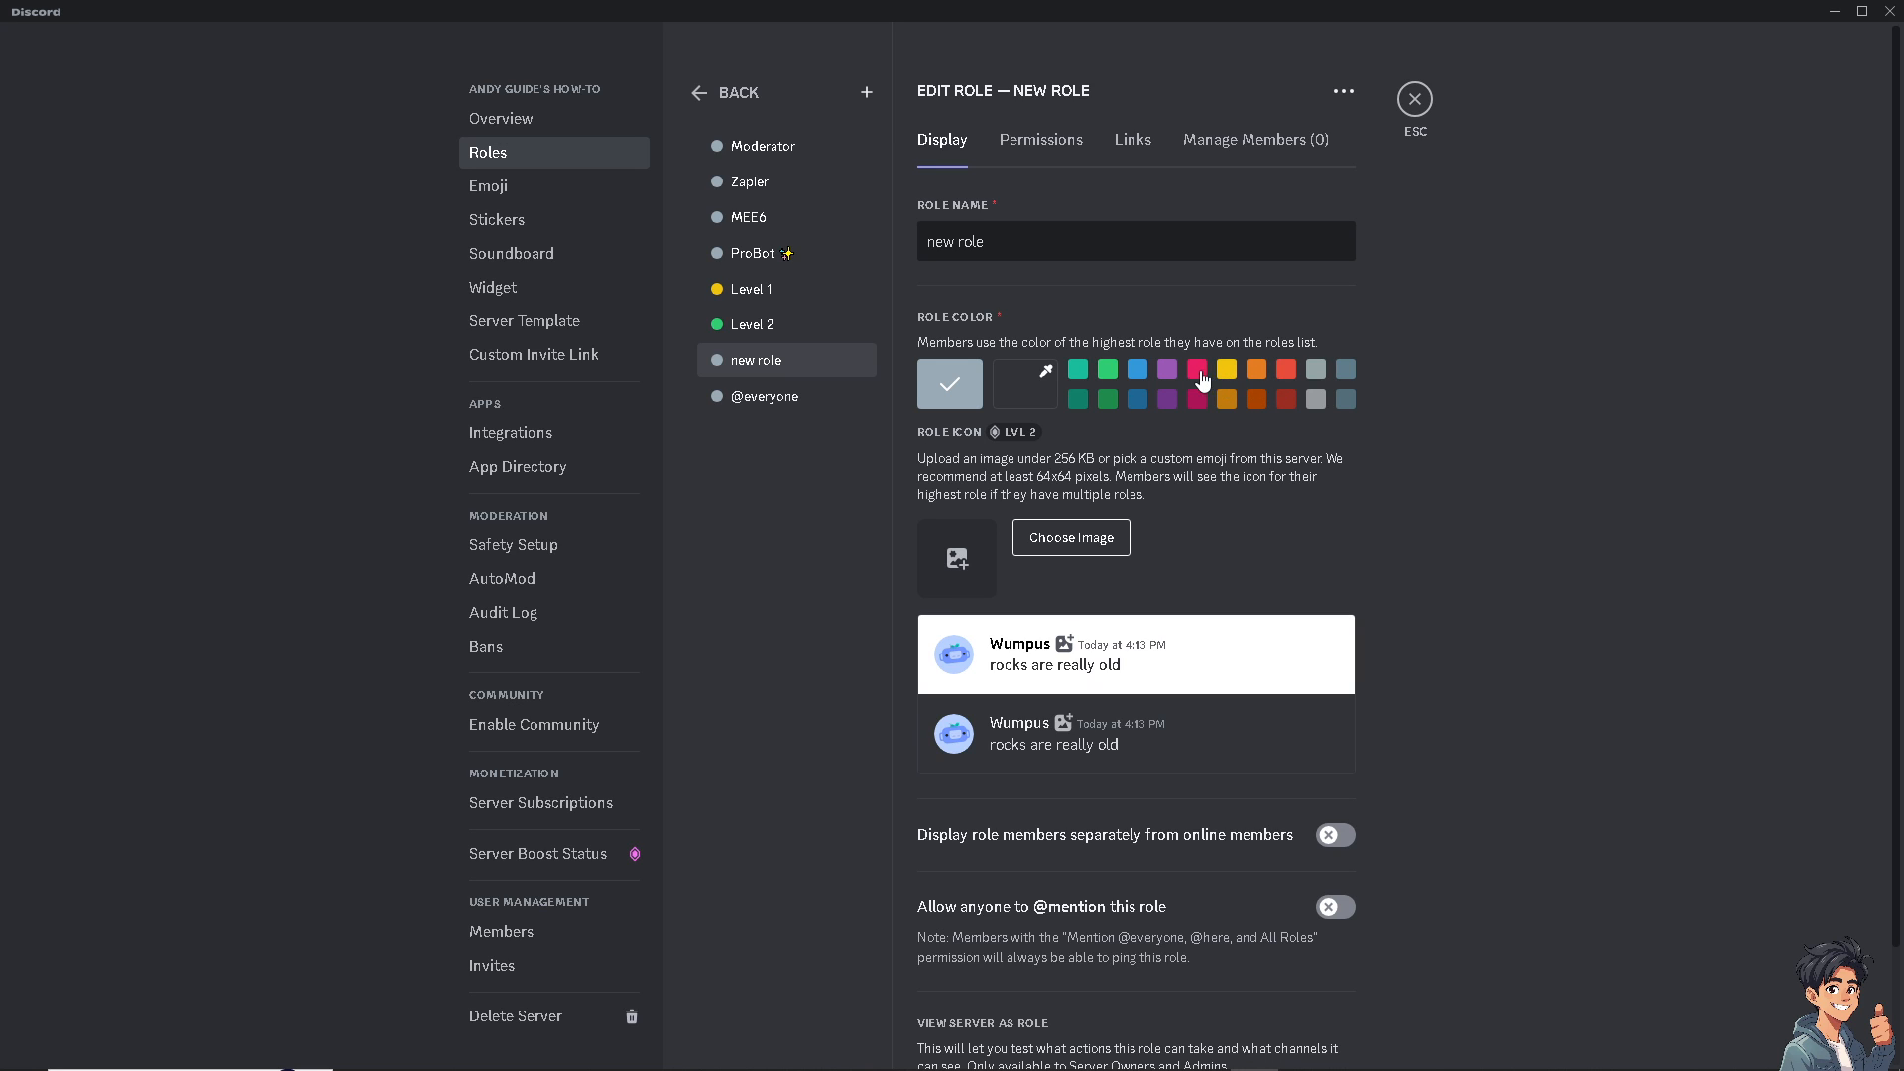
click(1198, 375)
click(1285, 1037)
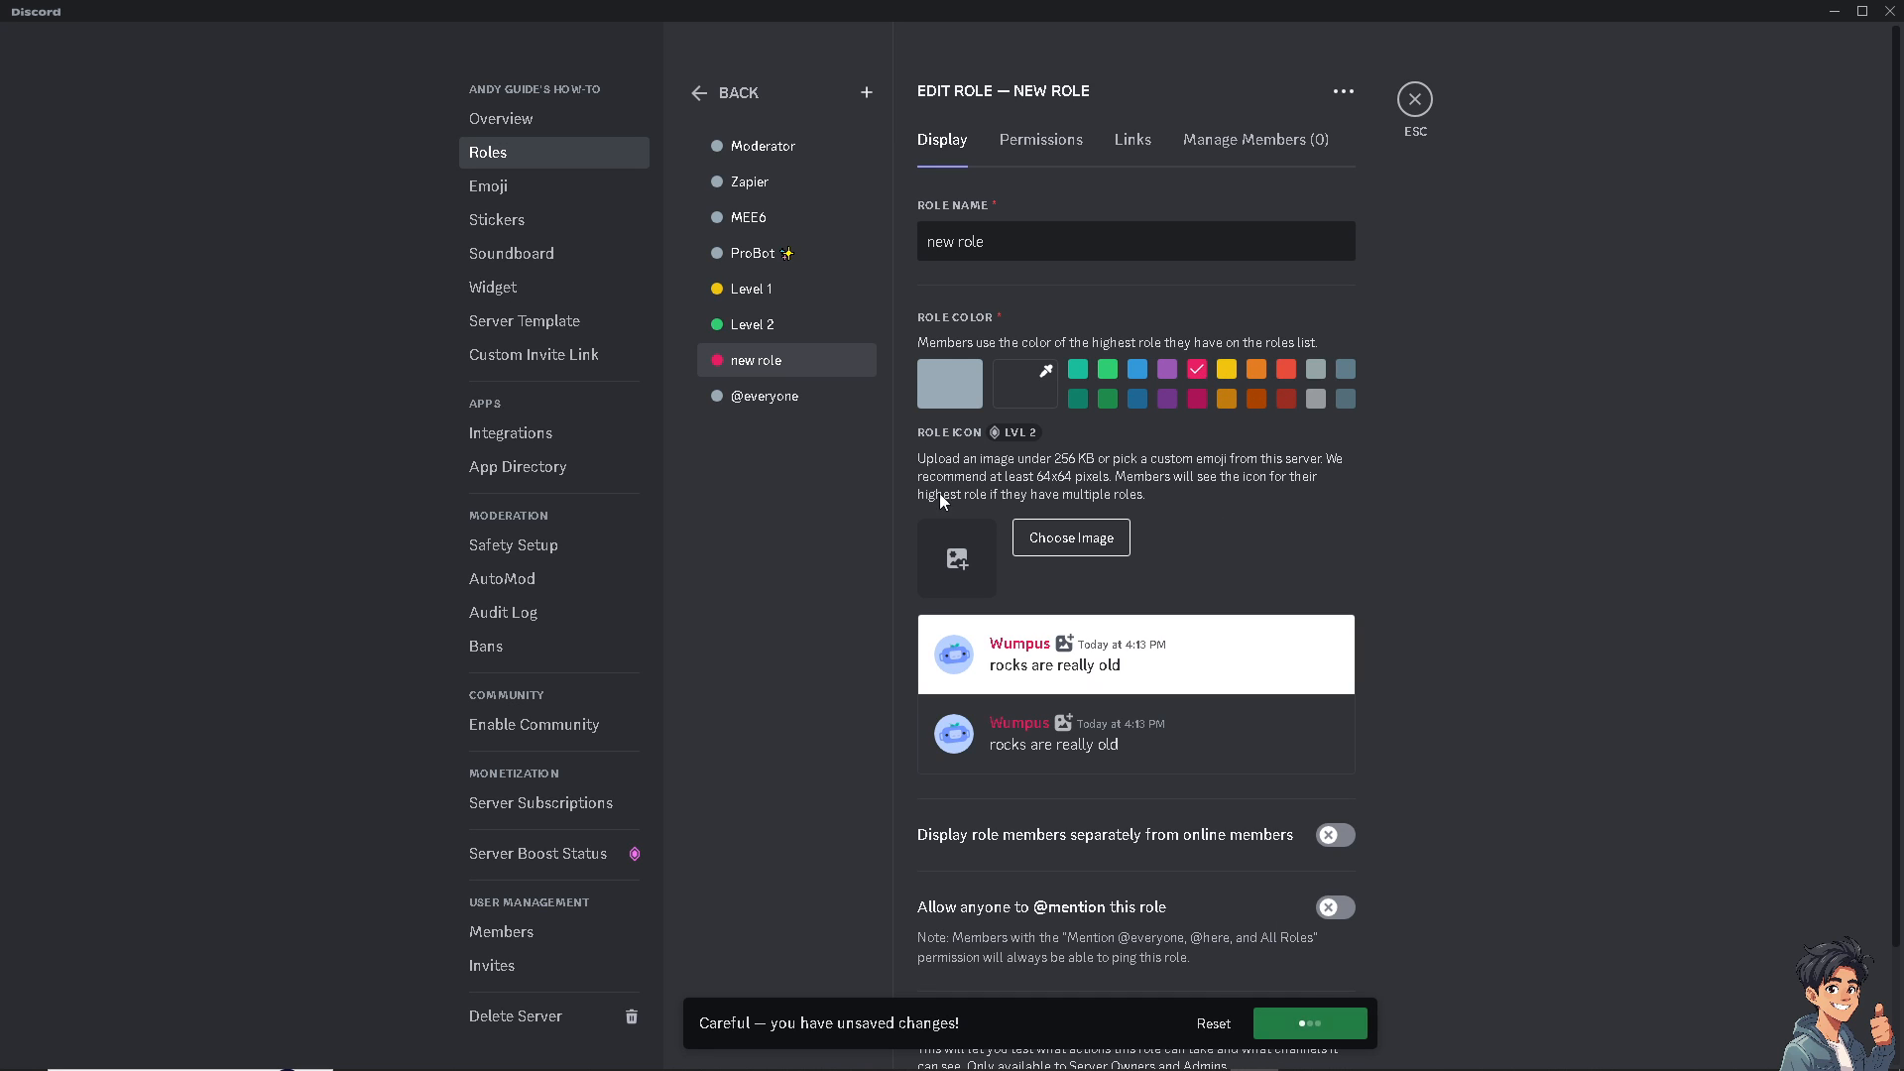
click(708, 99)
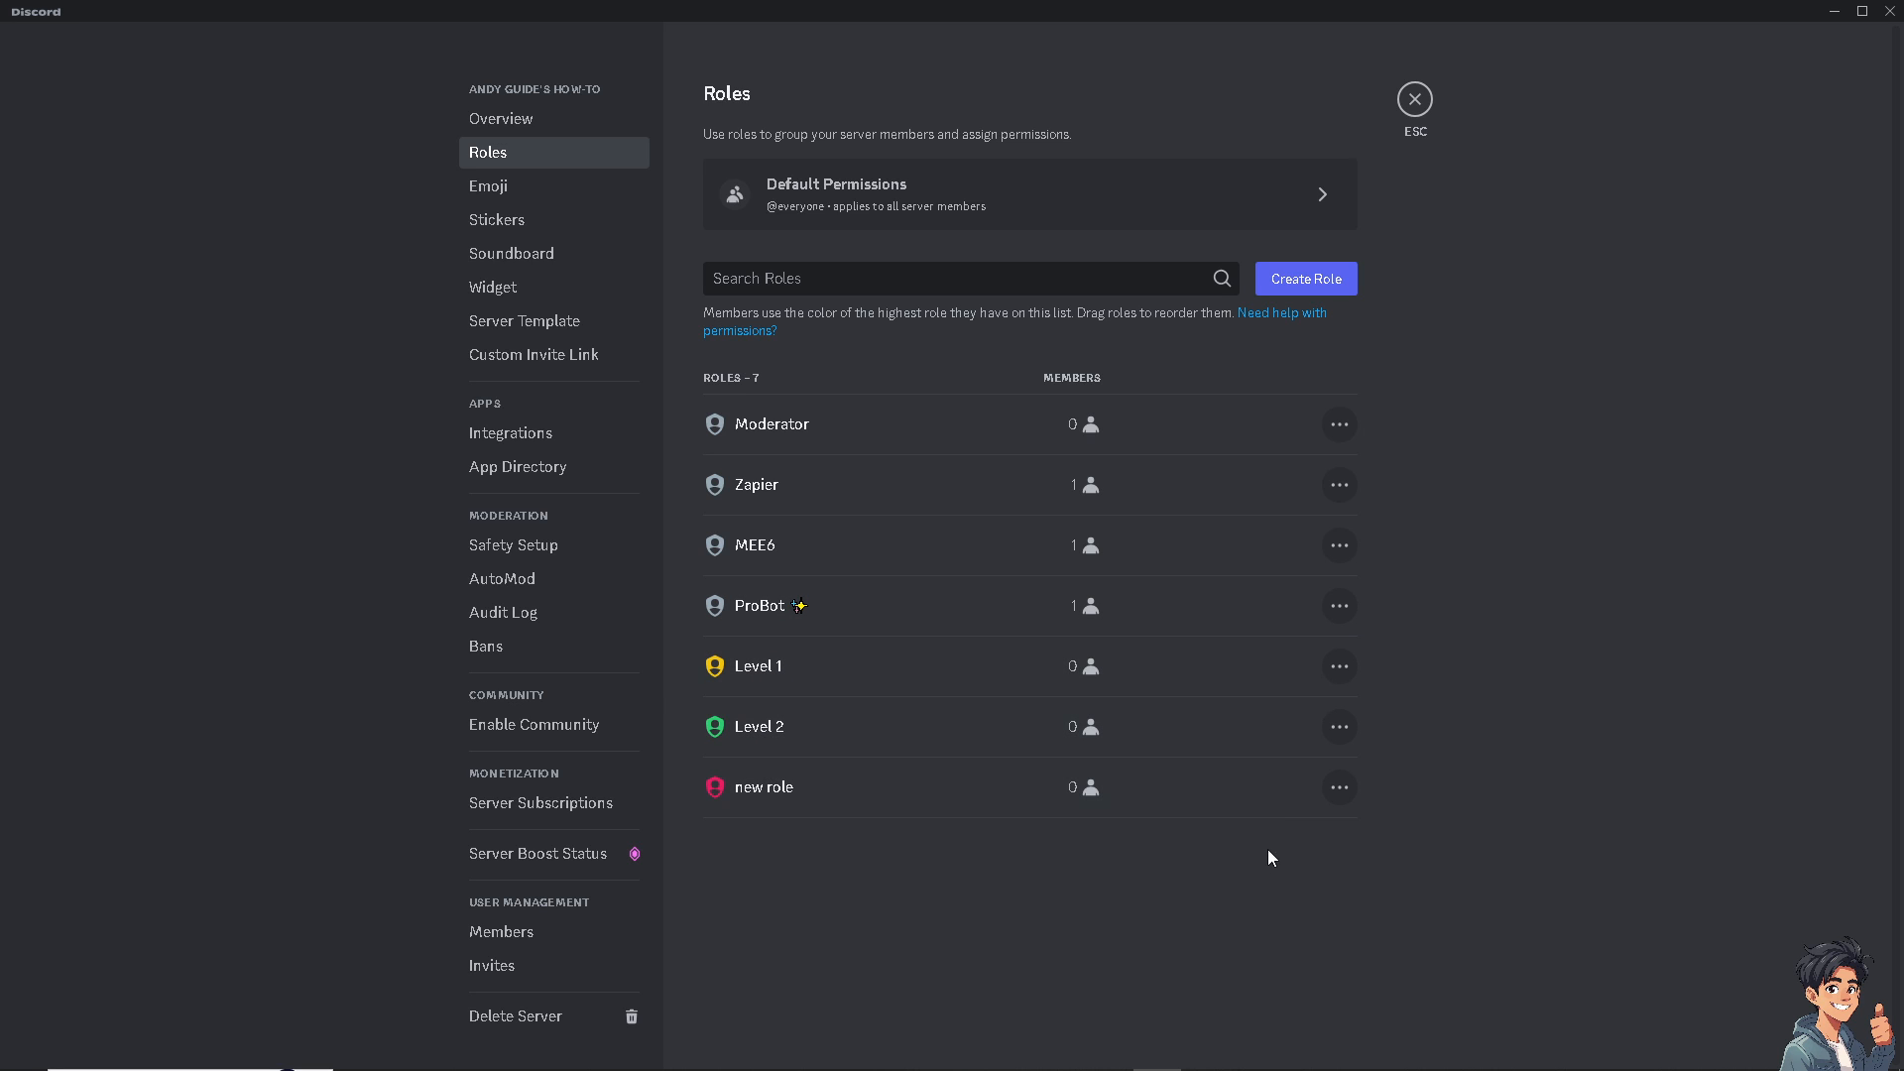
- Rename the pink new role to Level 3, save it and return to the roles list
click(1287, 789)
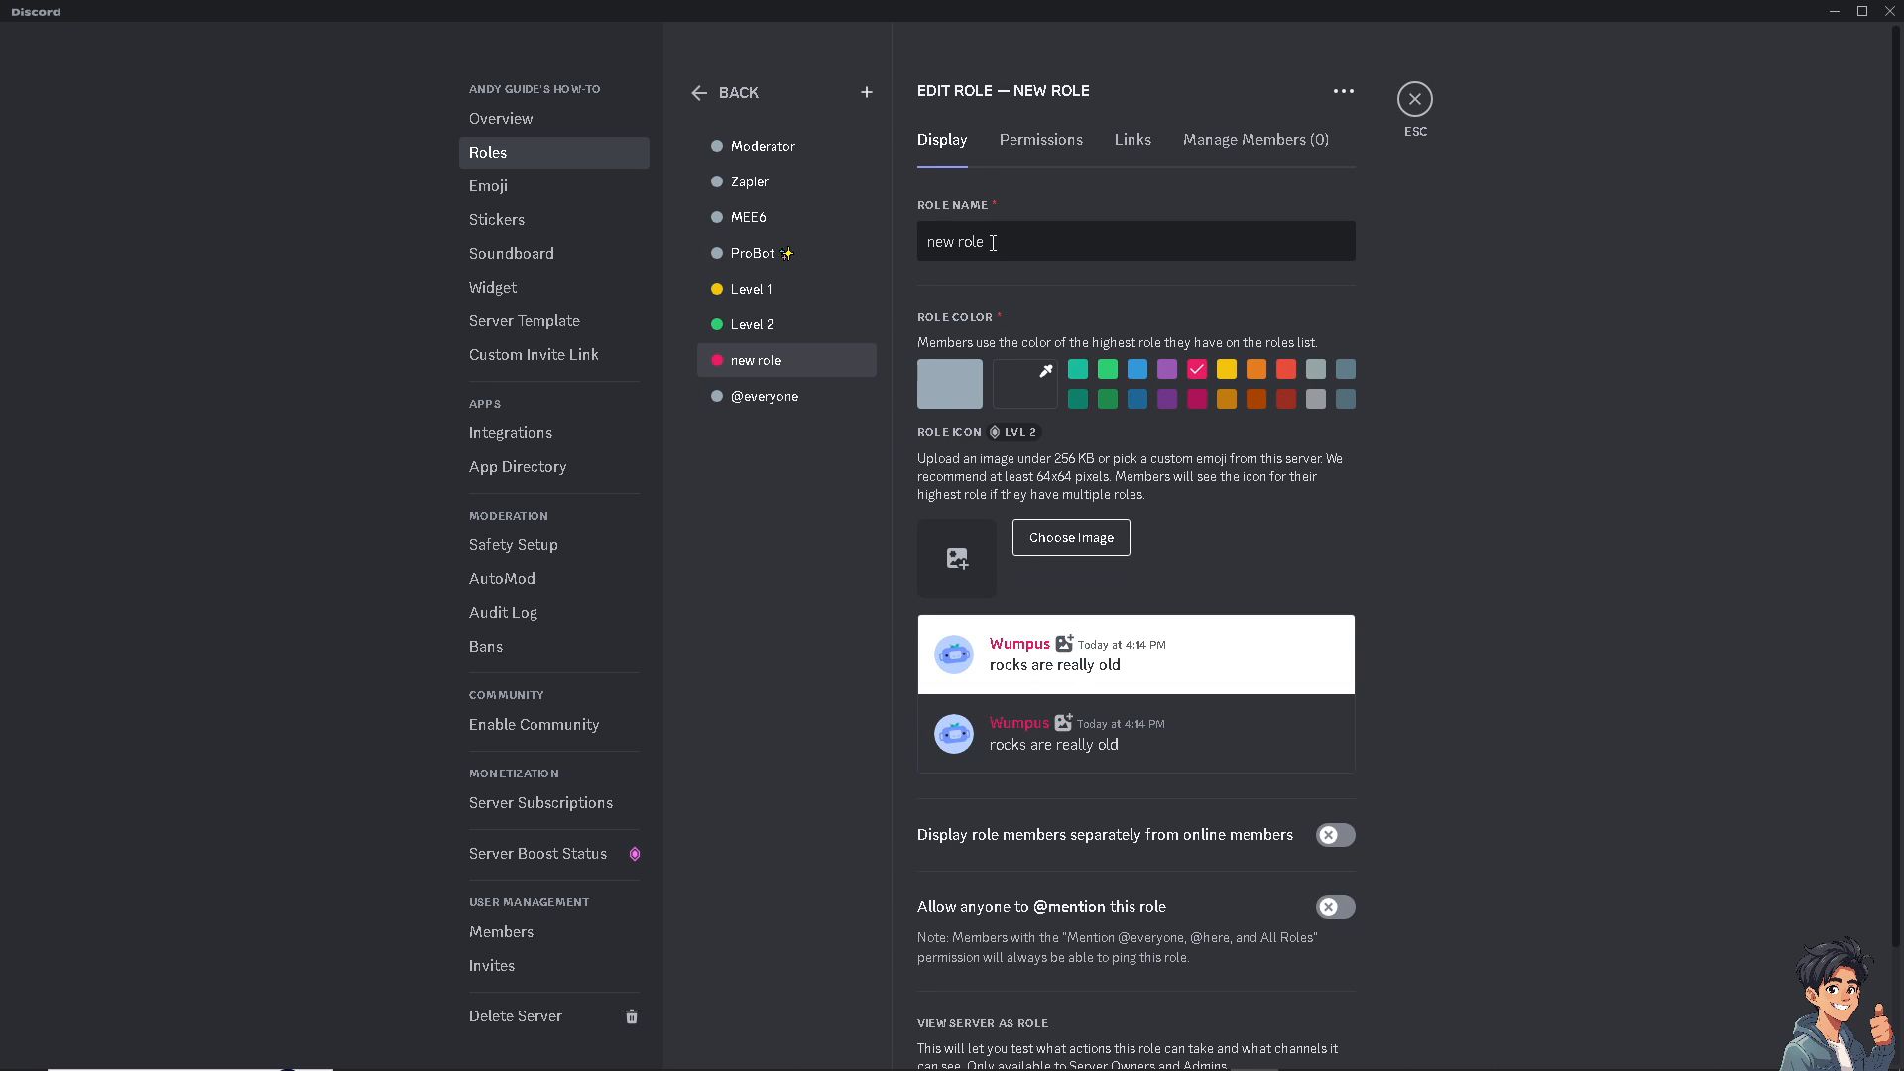
key(ctrl+a)
text(Level 3)
click(1309, 1024)
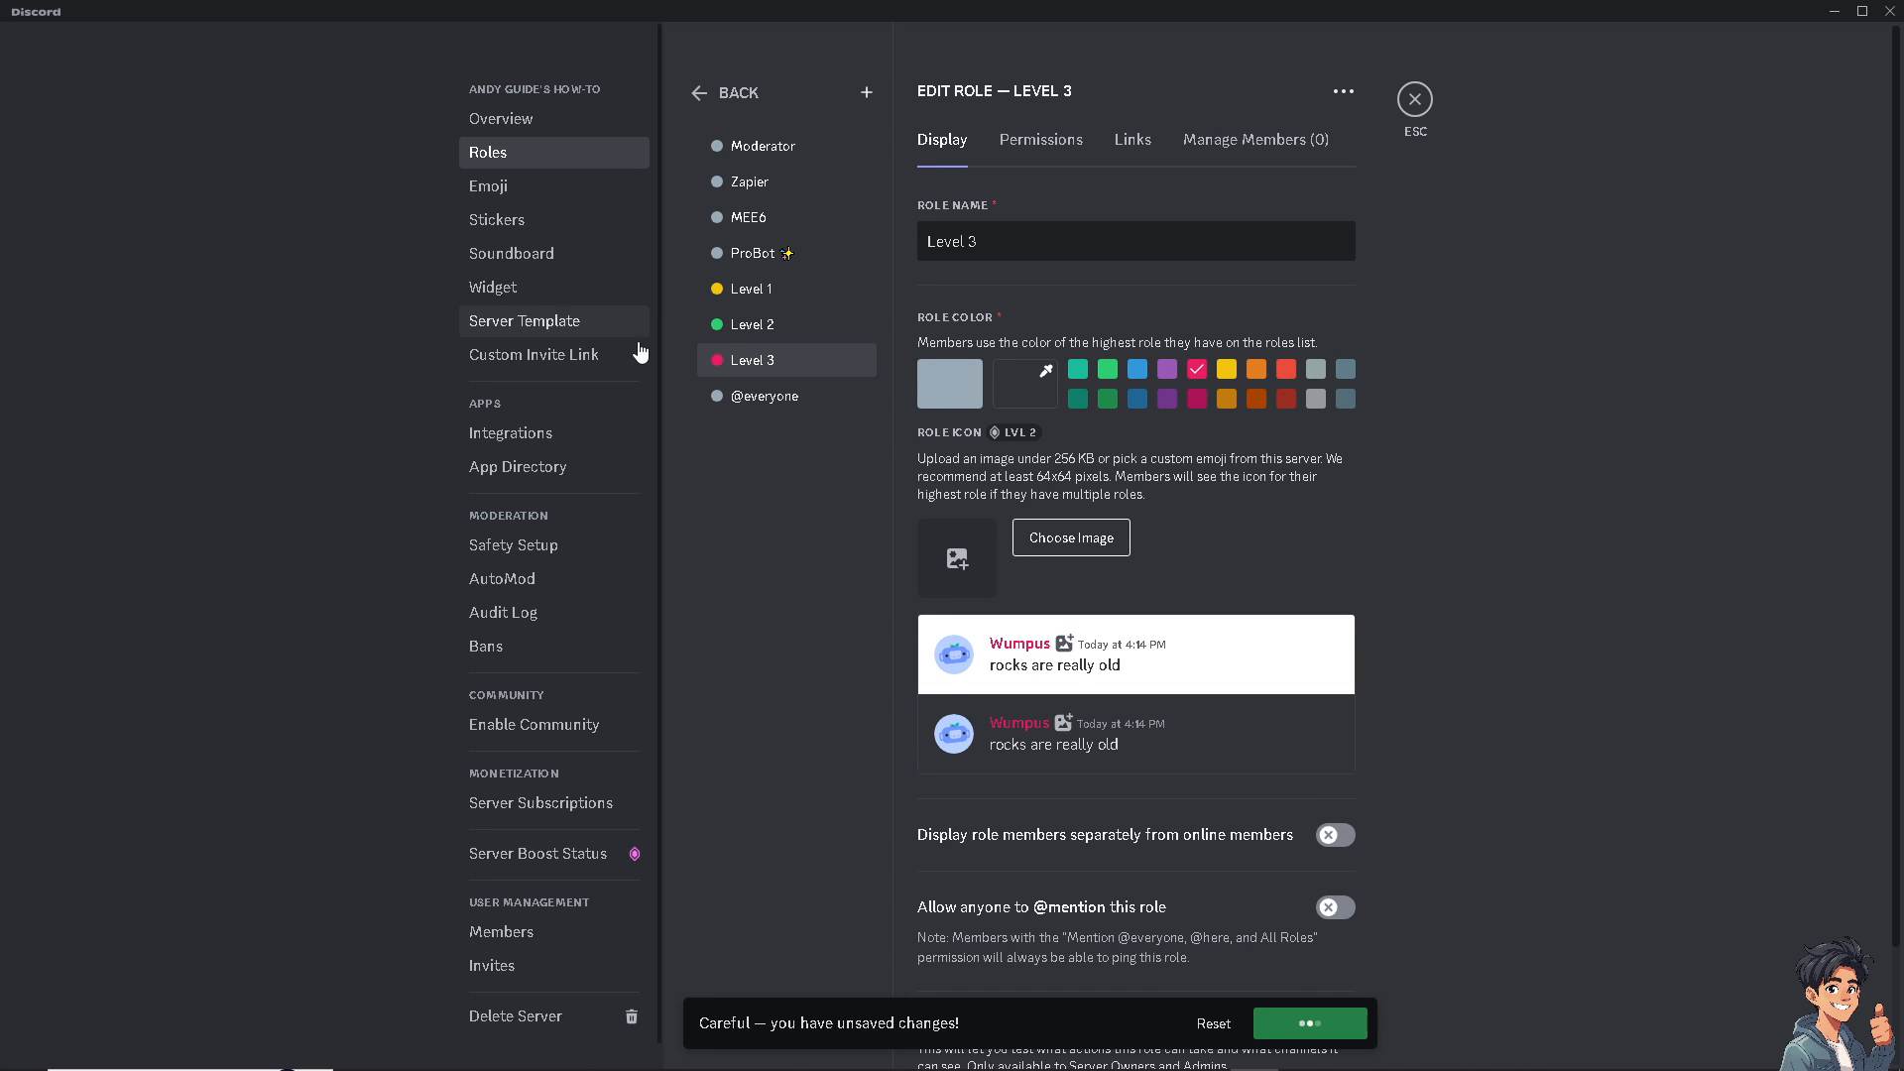
click(700, 96)
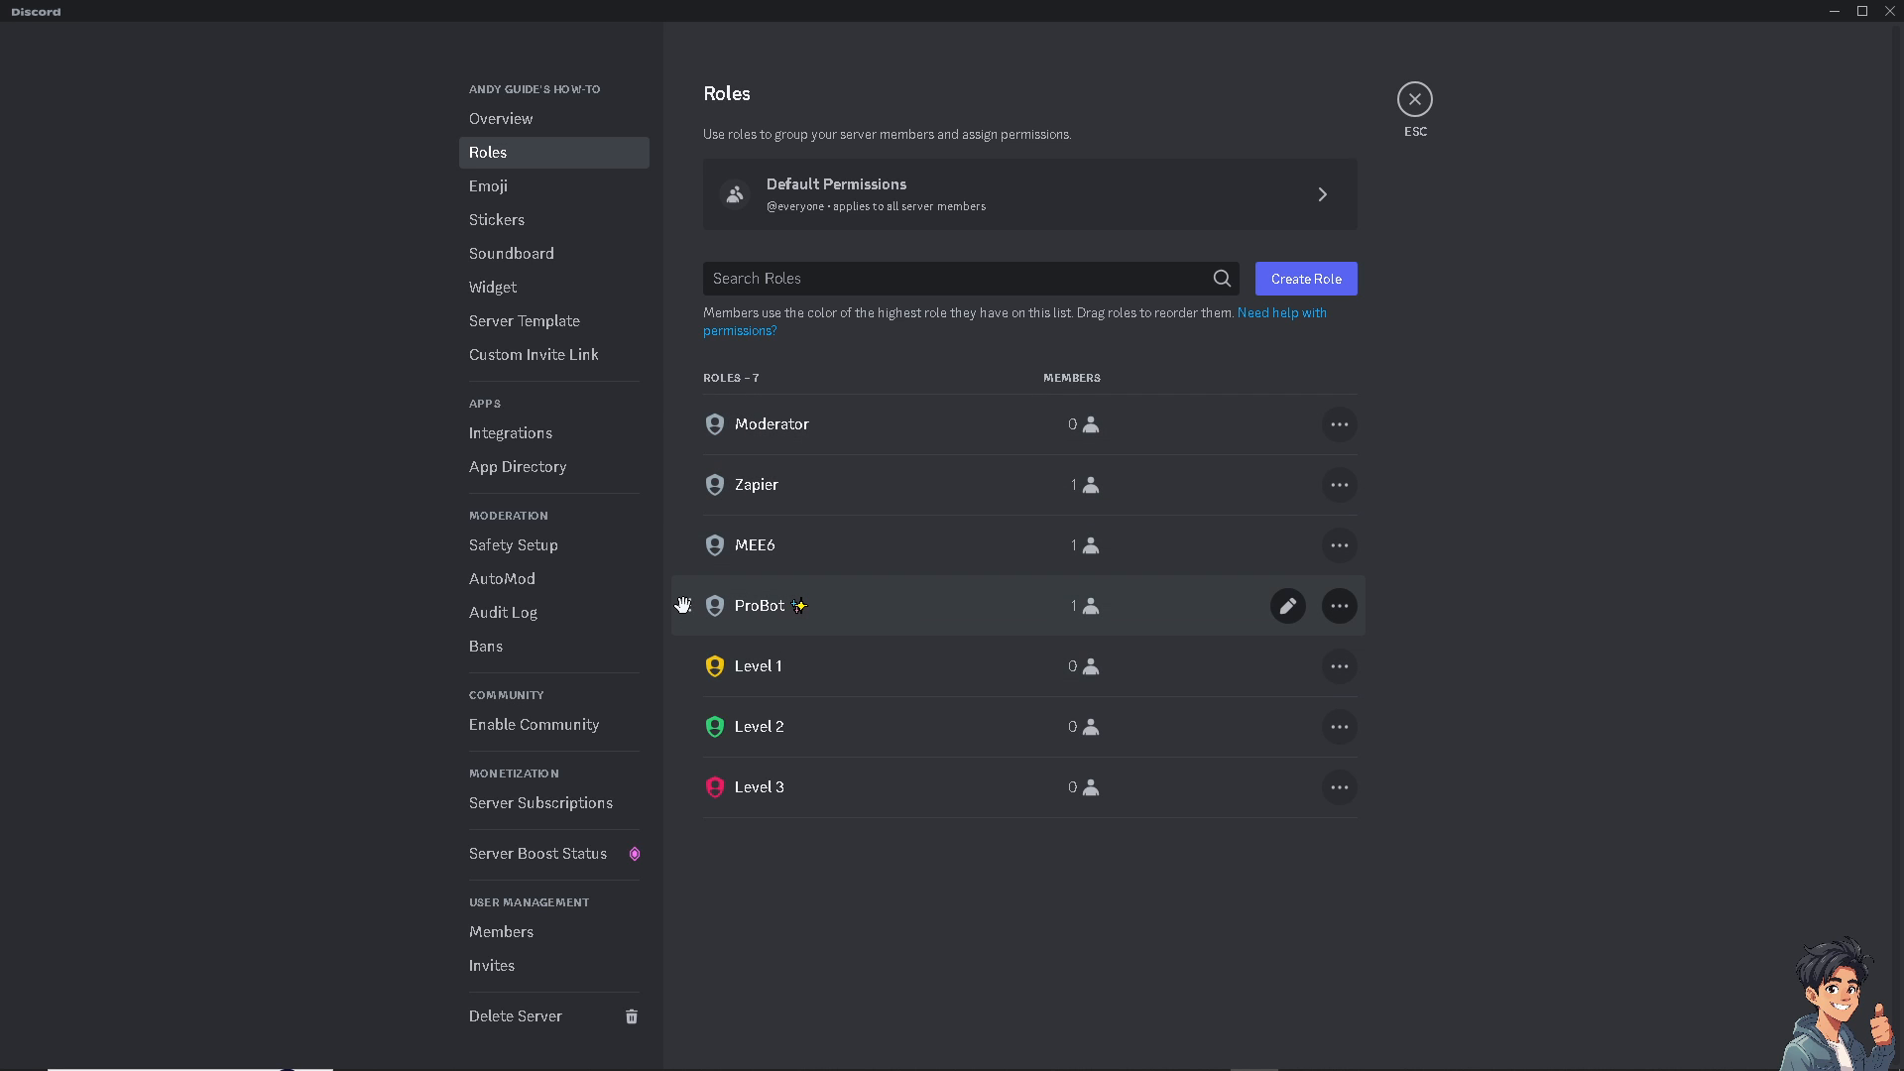
- Reorder the roles so ProBot comes first, followed by Level 1, Level 2 and Level 3 above Moderator, and save the order
drag(683, 605, 705, 407)
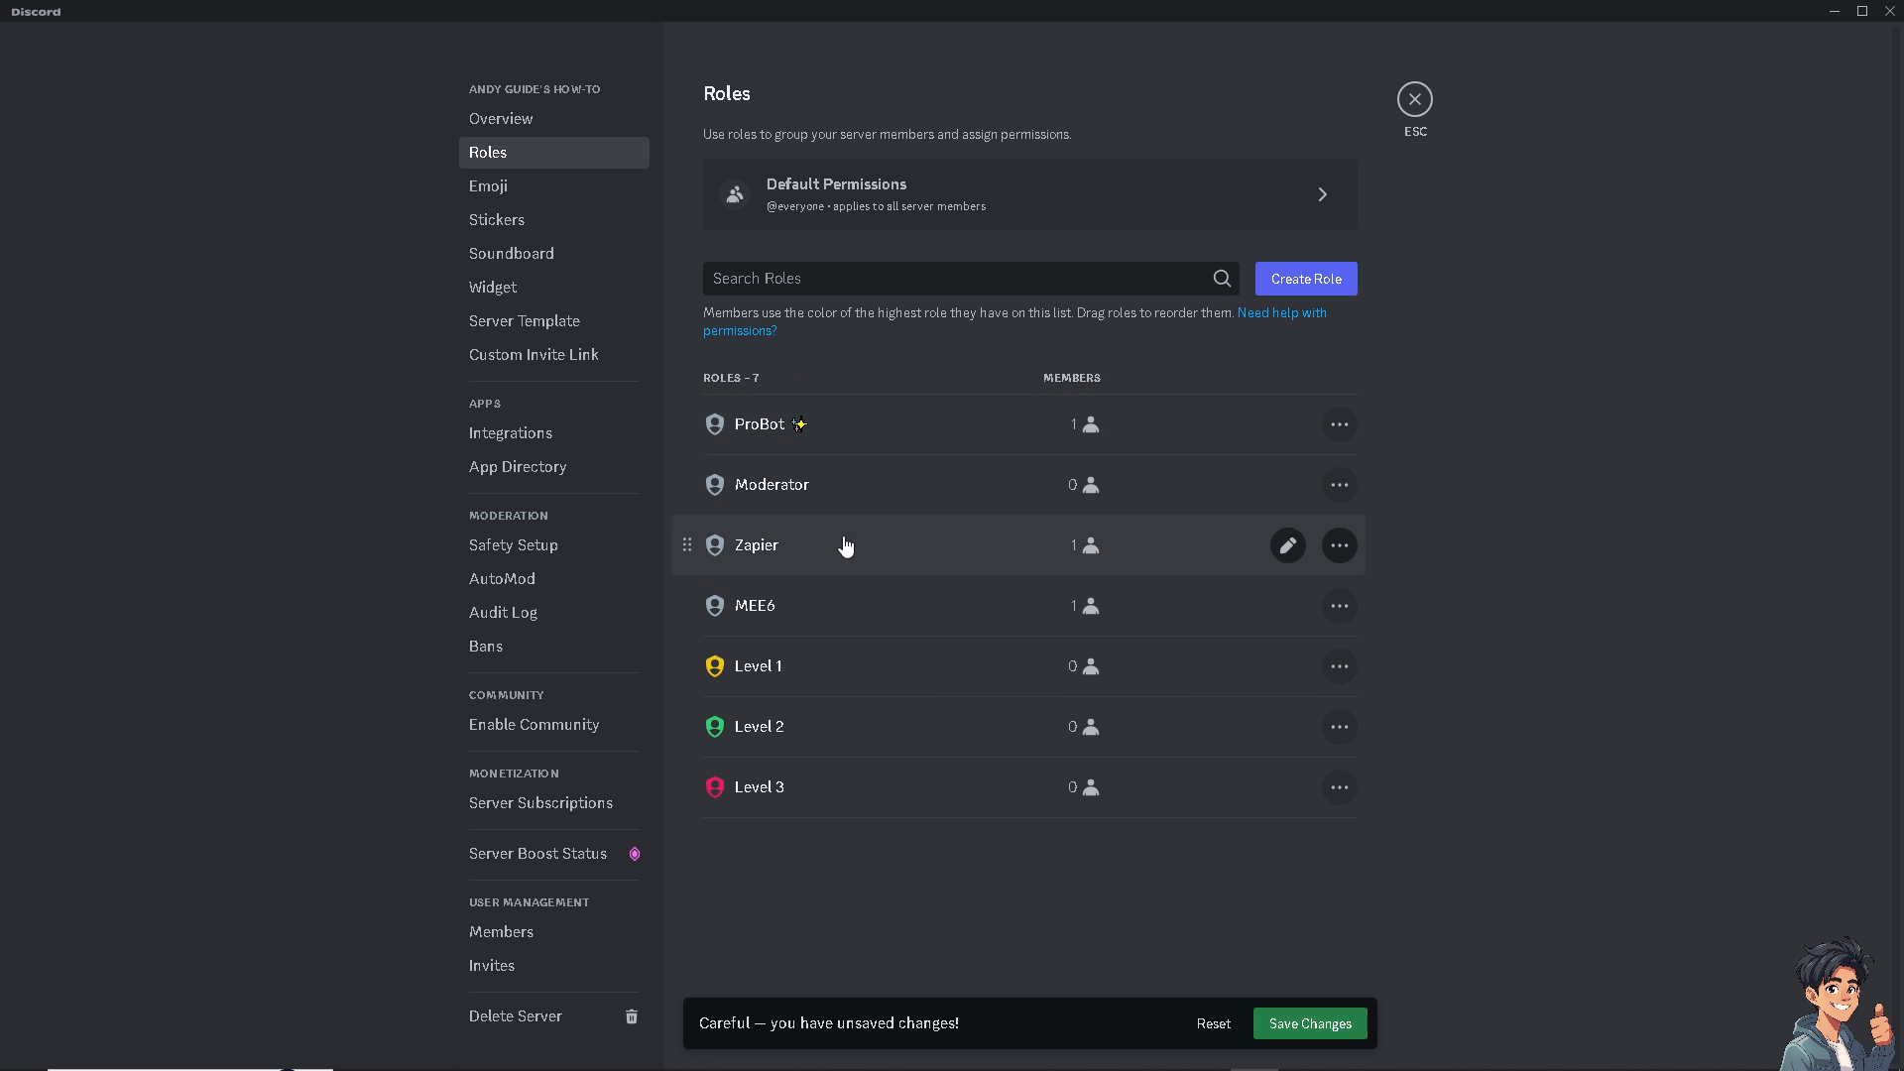
click(1321, 1027)
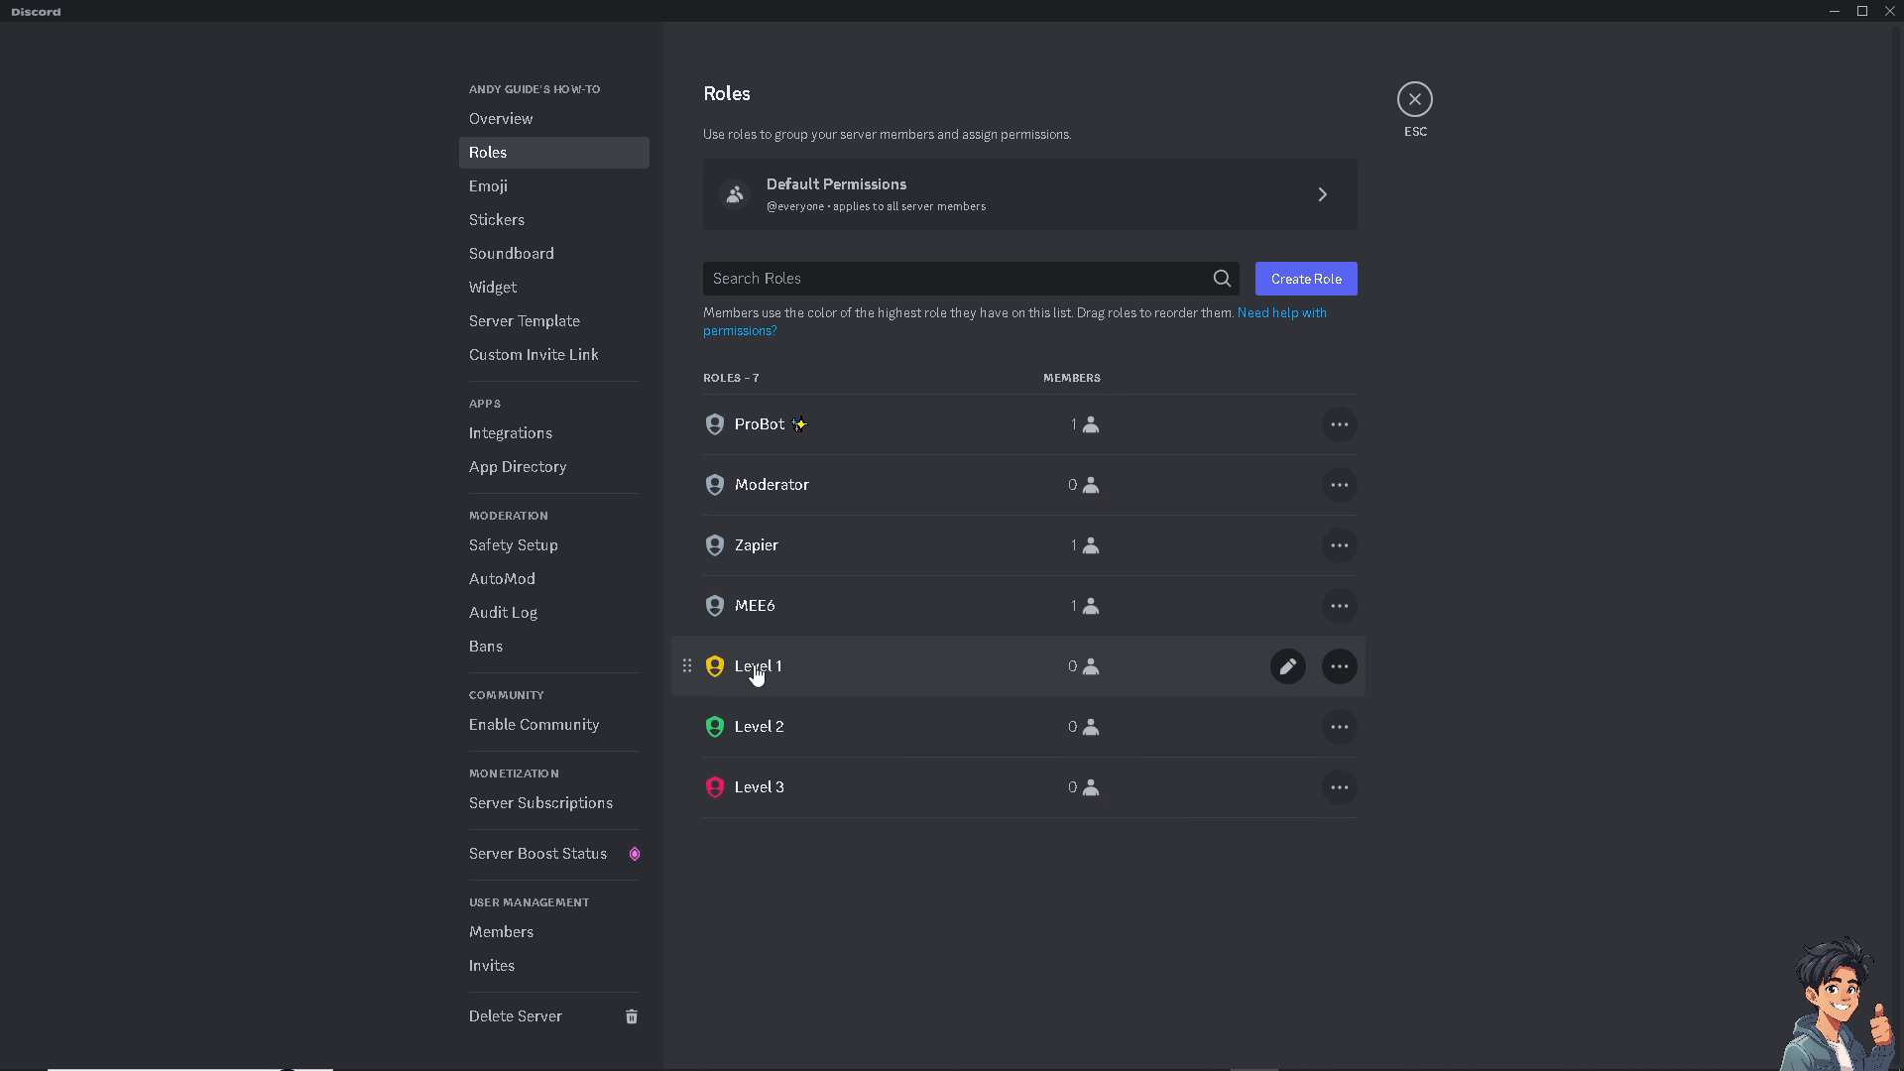
drag(686, 665, 696, 407)
click(1309, 1023)
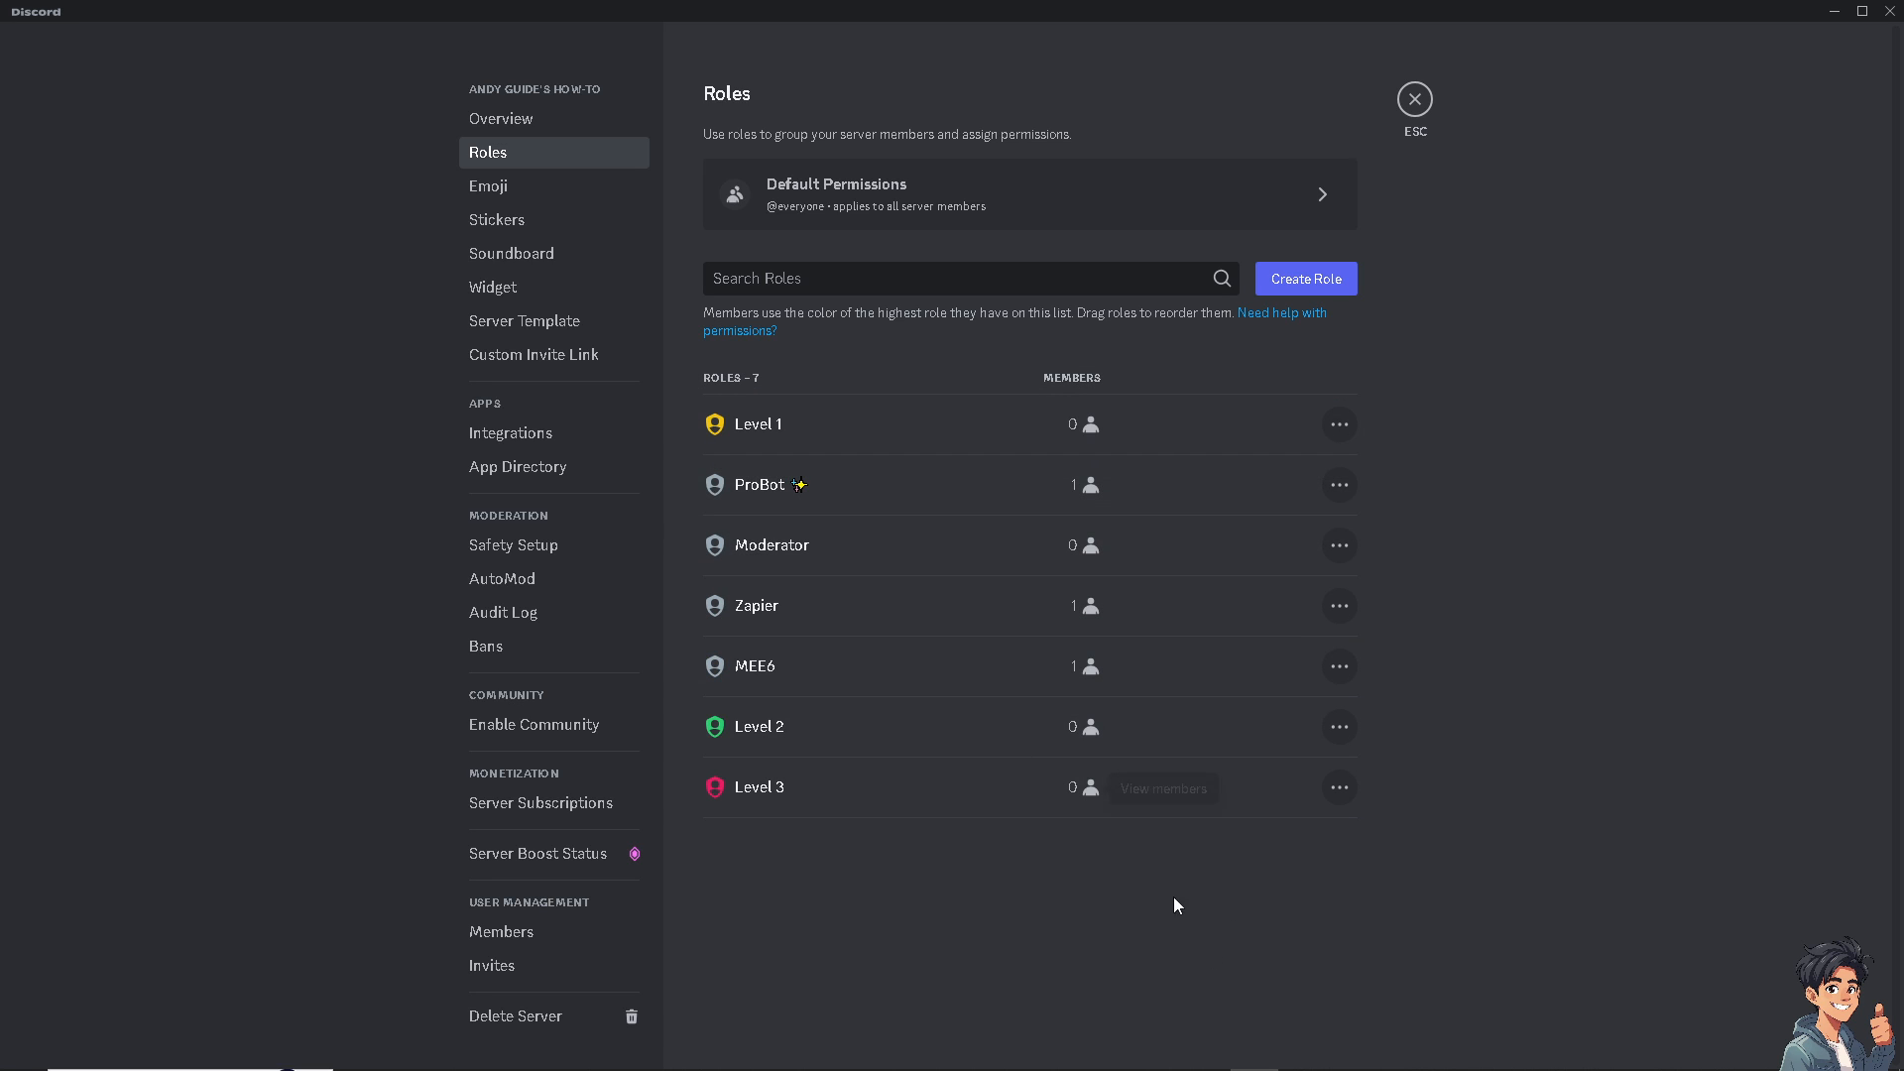
drag(685, 485, 708, 417)
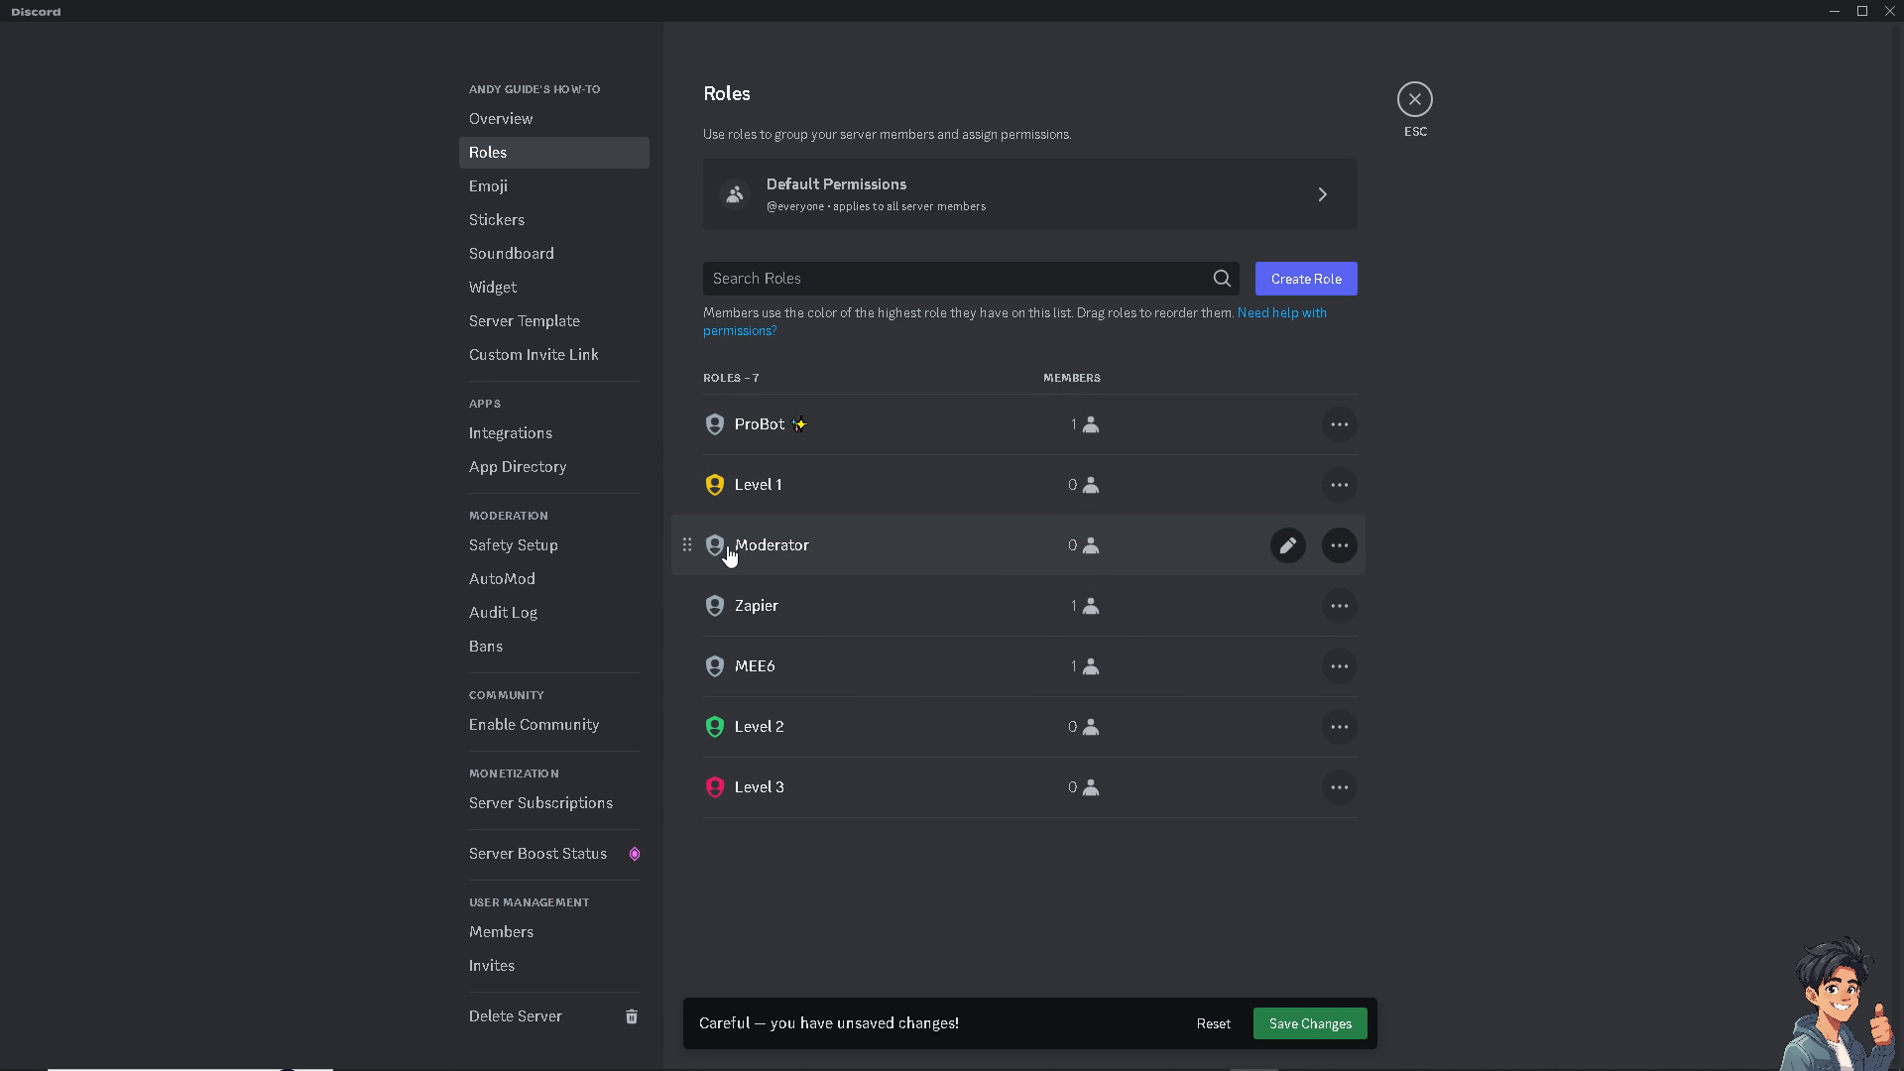
drag(686, 727, 682, 545)
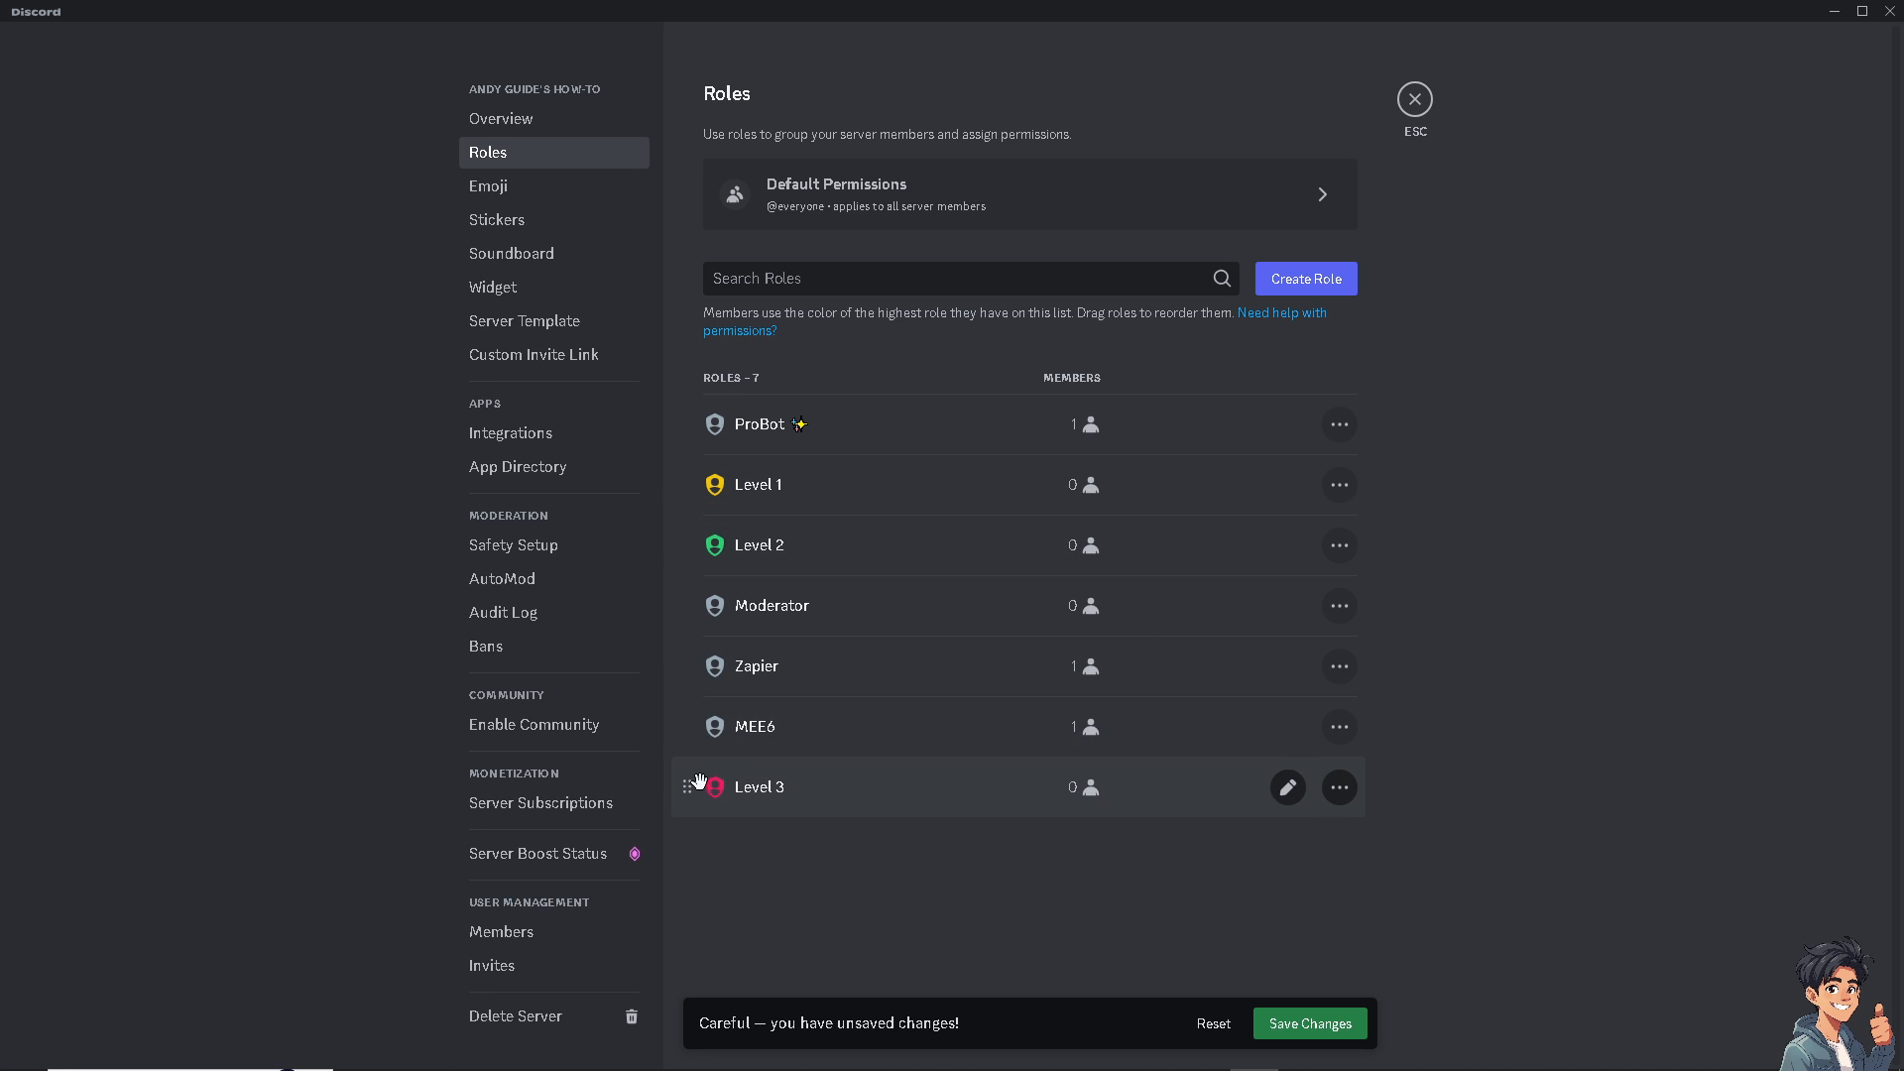
drag(699, 782, 694, 585)
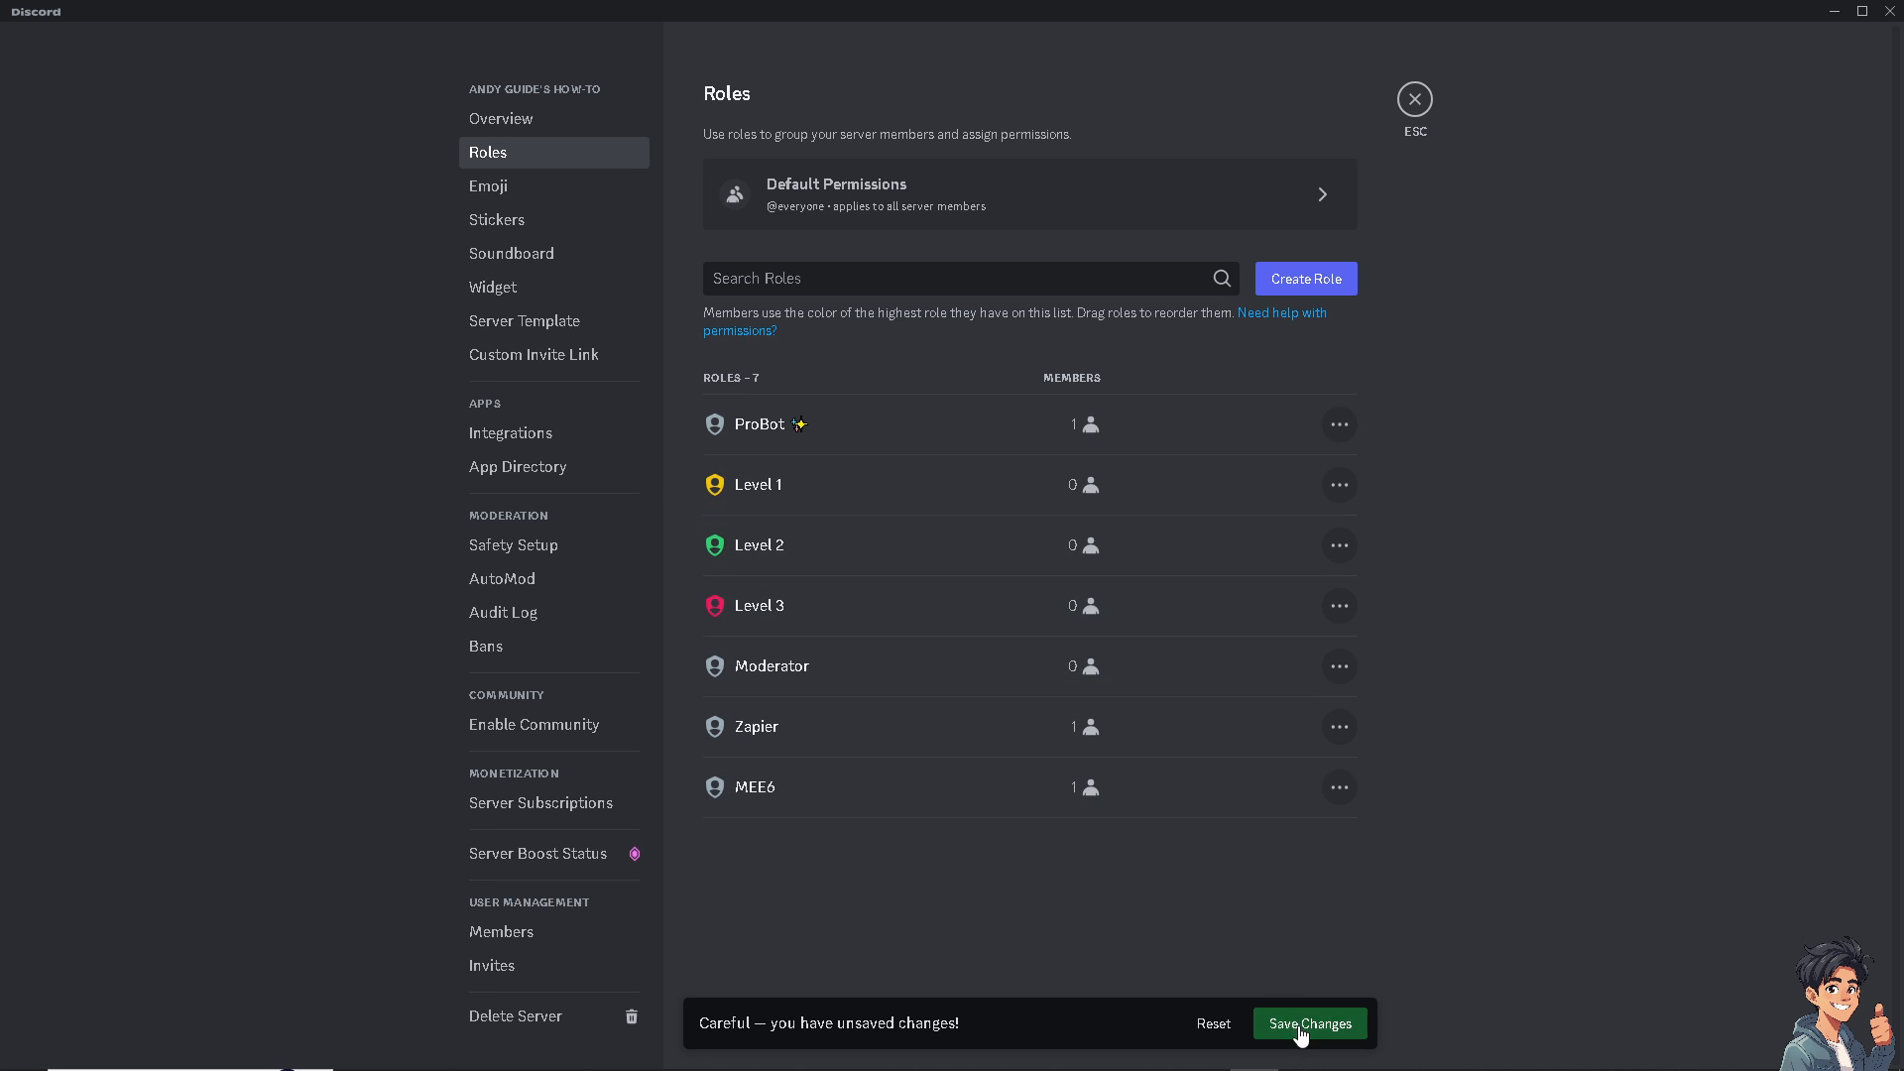
click(1300, 1026)
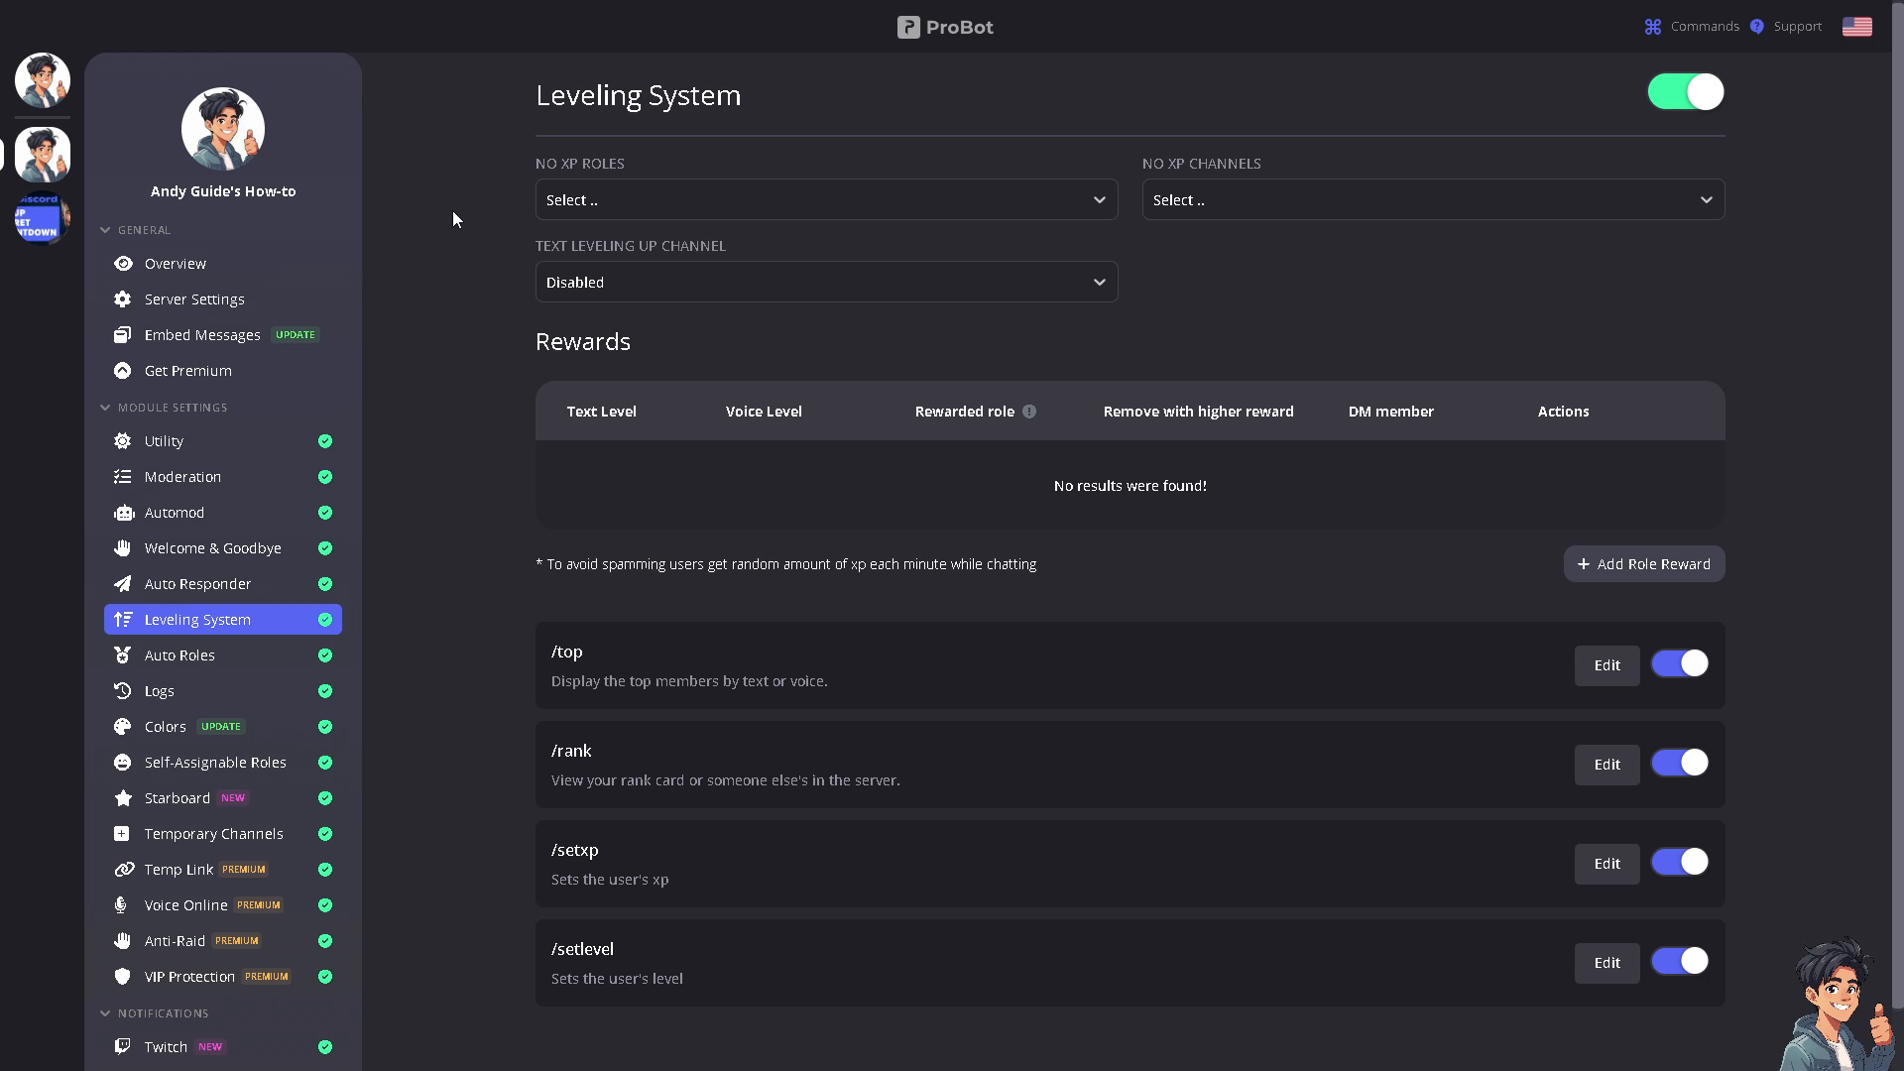
- Switch to ProBot's Leveling System settings and examine the choices available for No XP Roles and No XP Channels
click(863, 199)
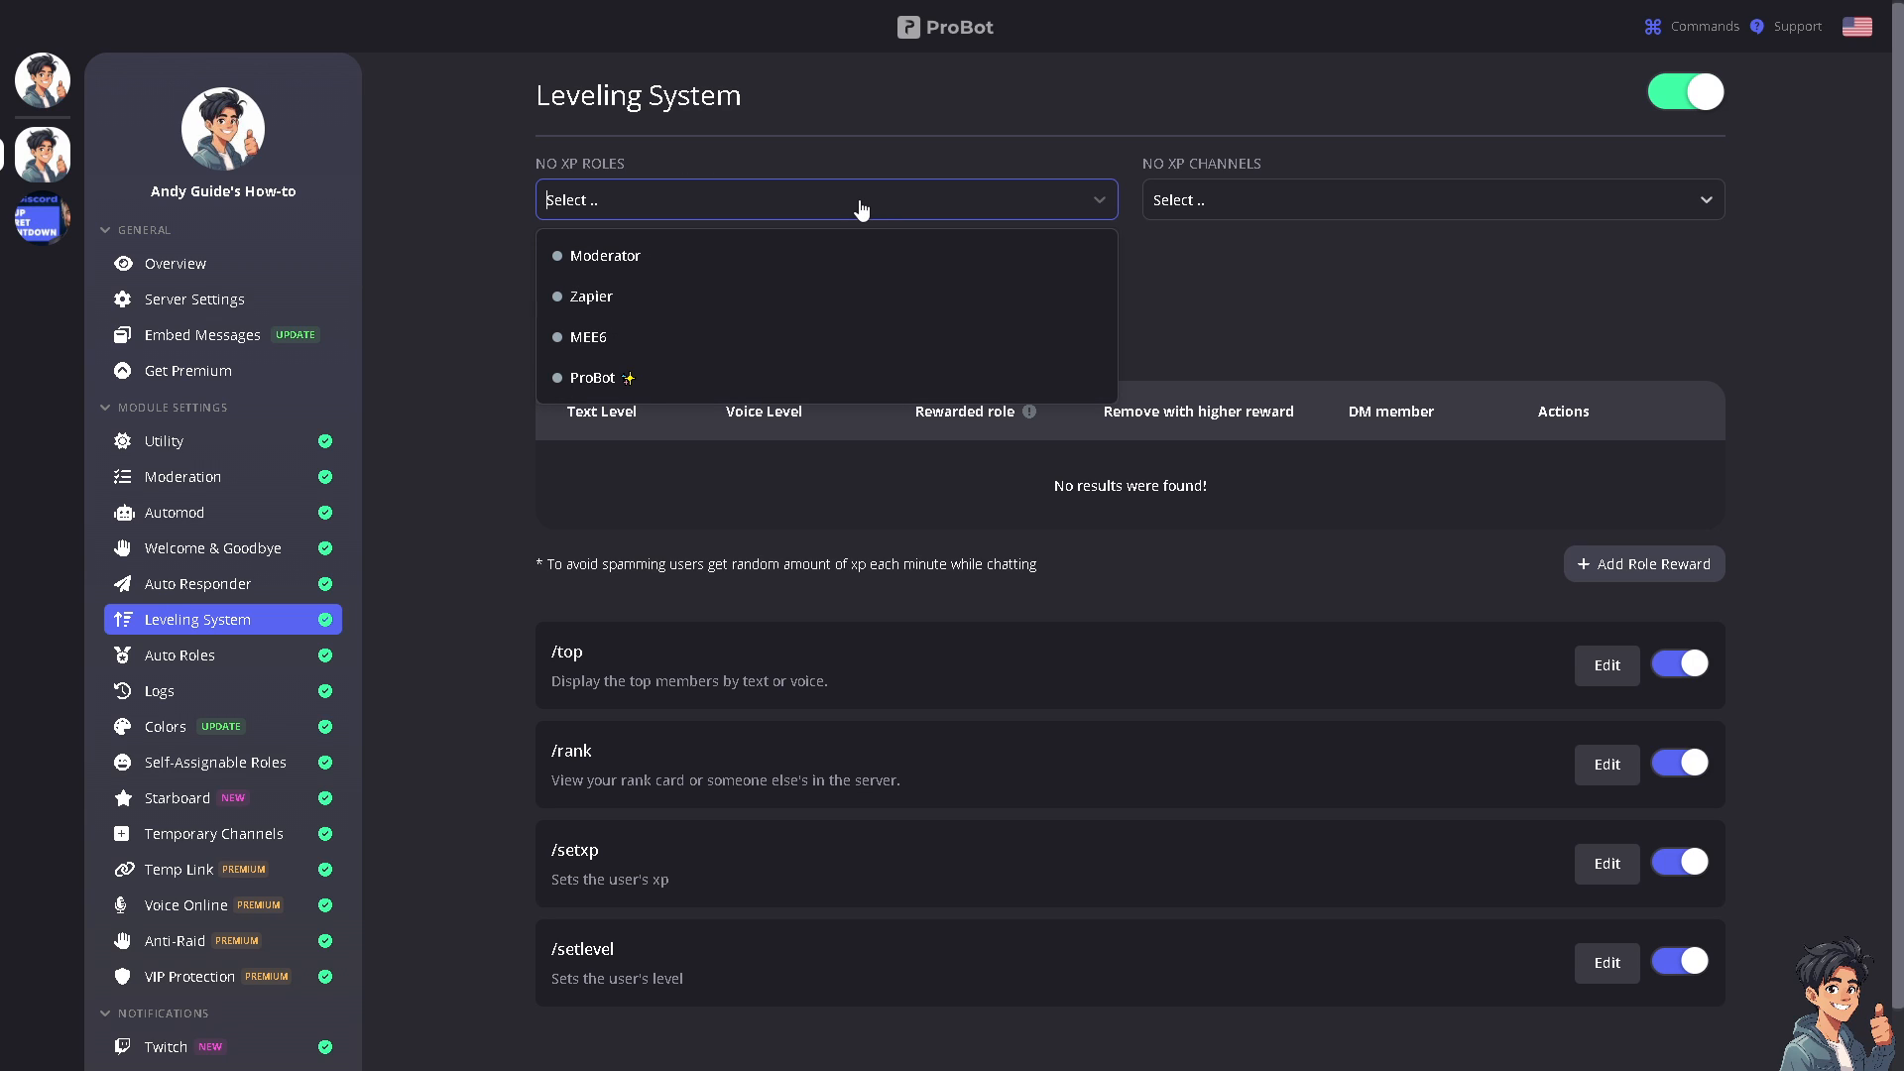
click(510, 290)
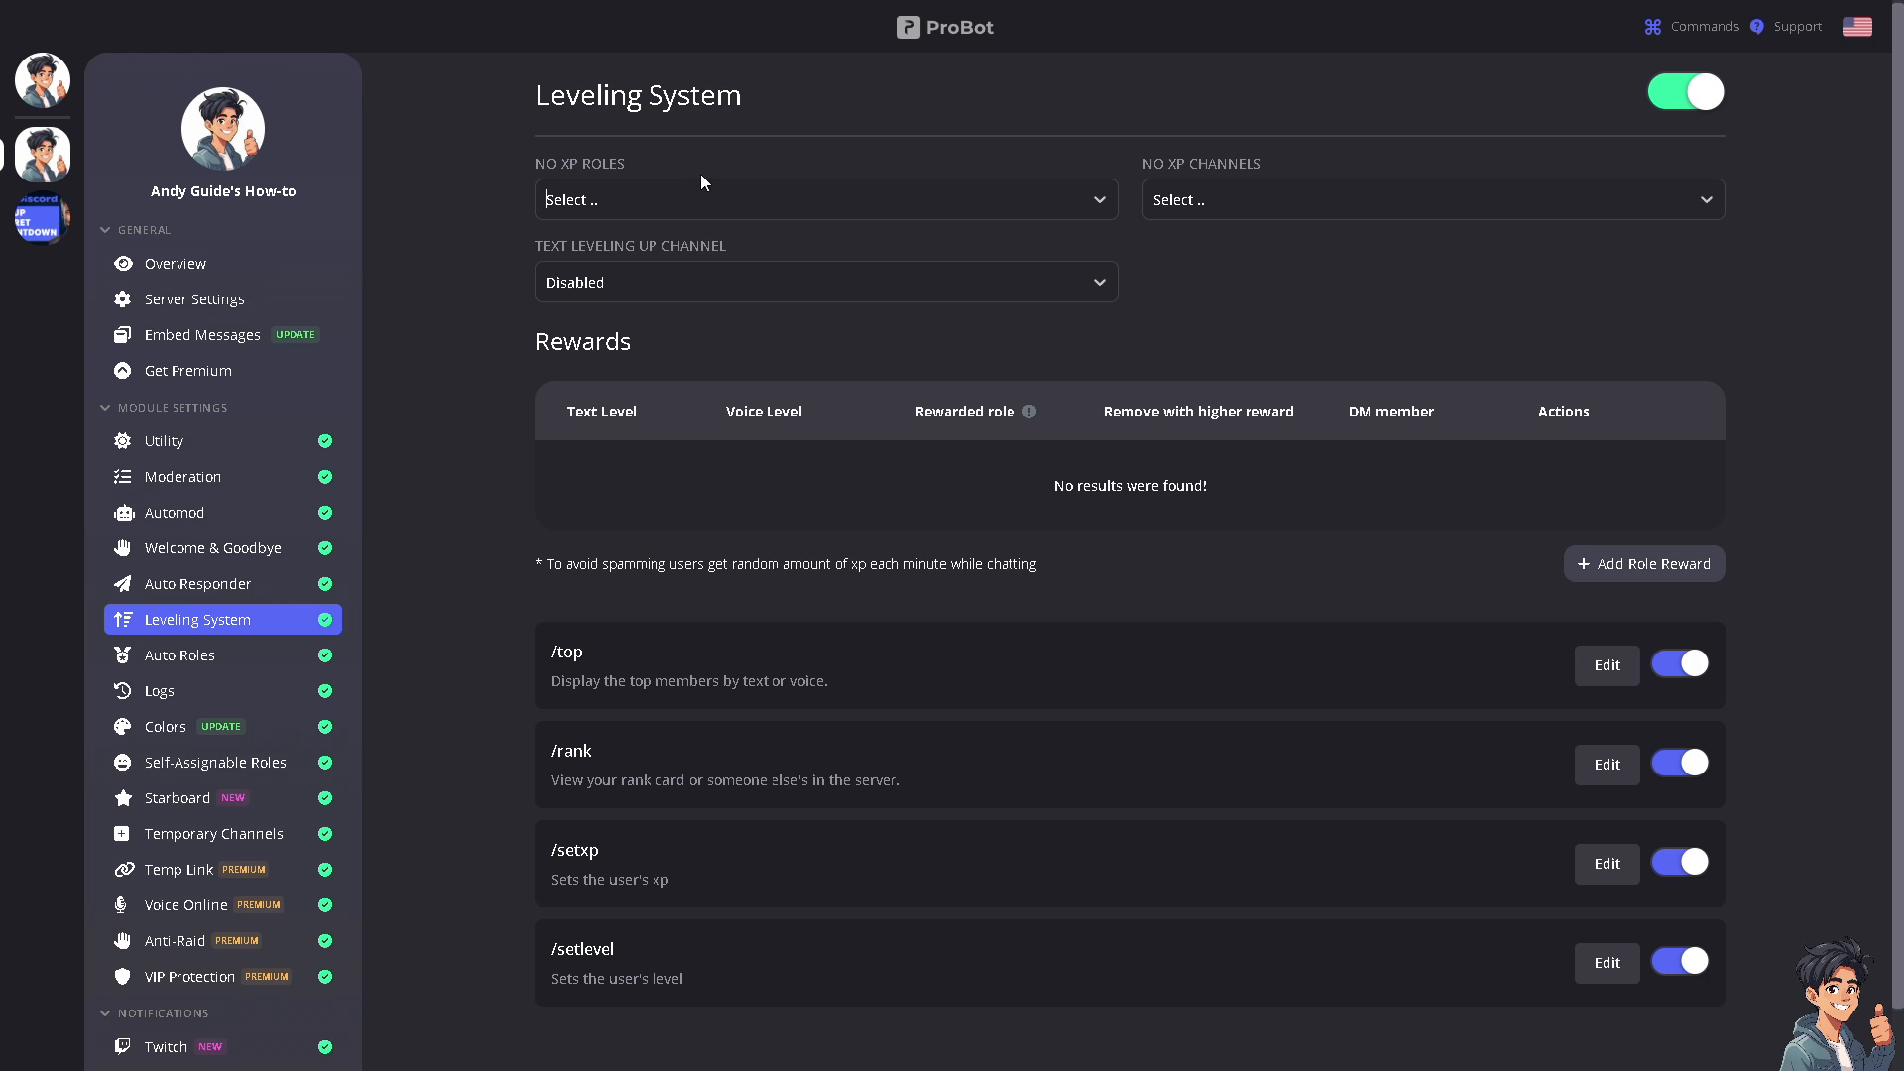
click(1279, 199)
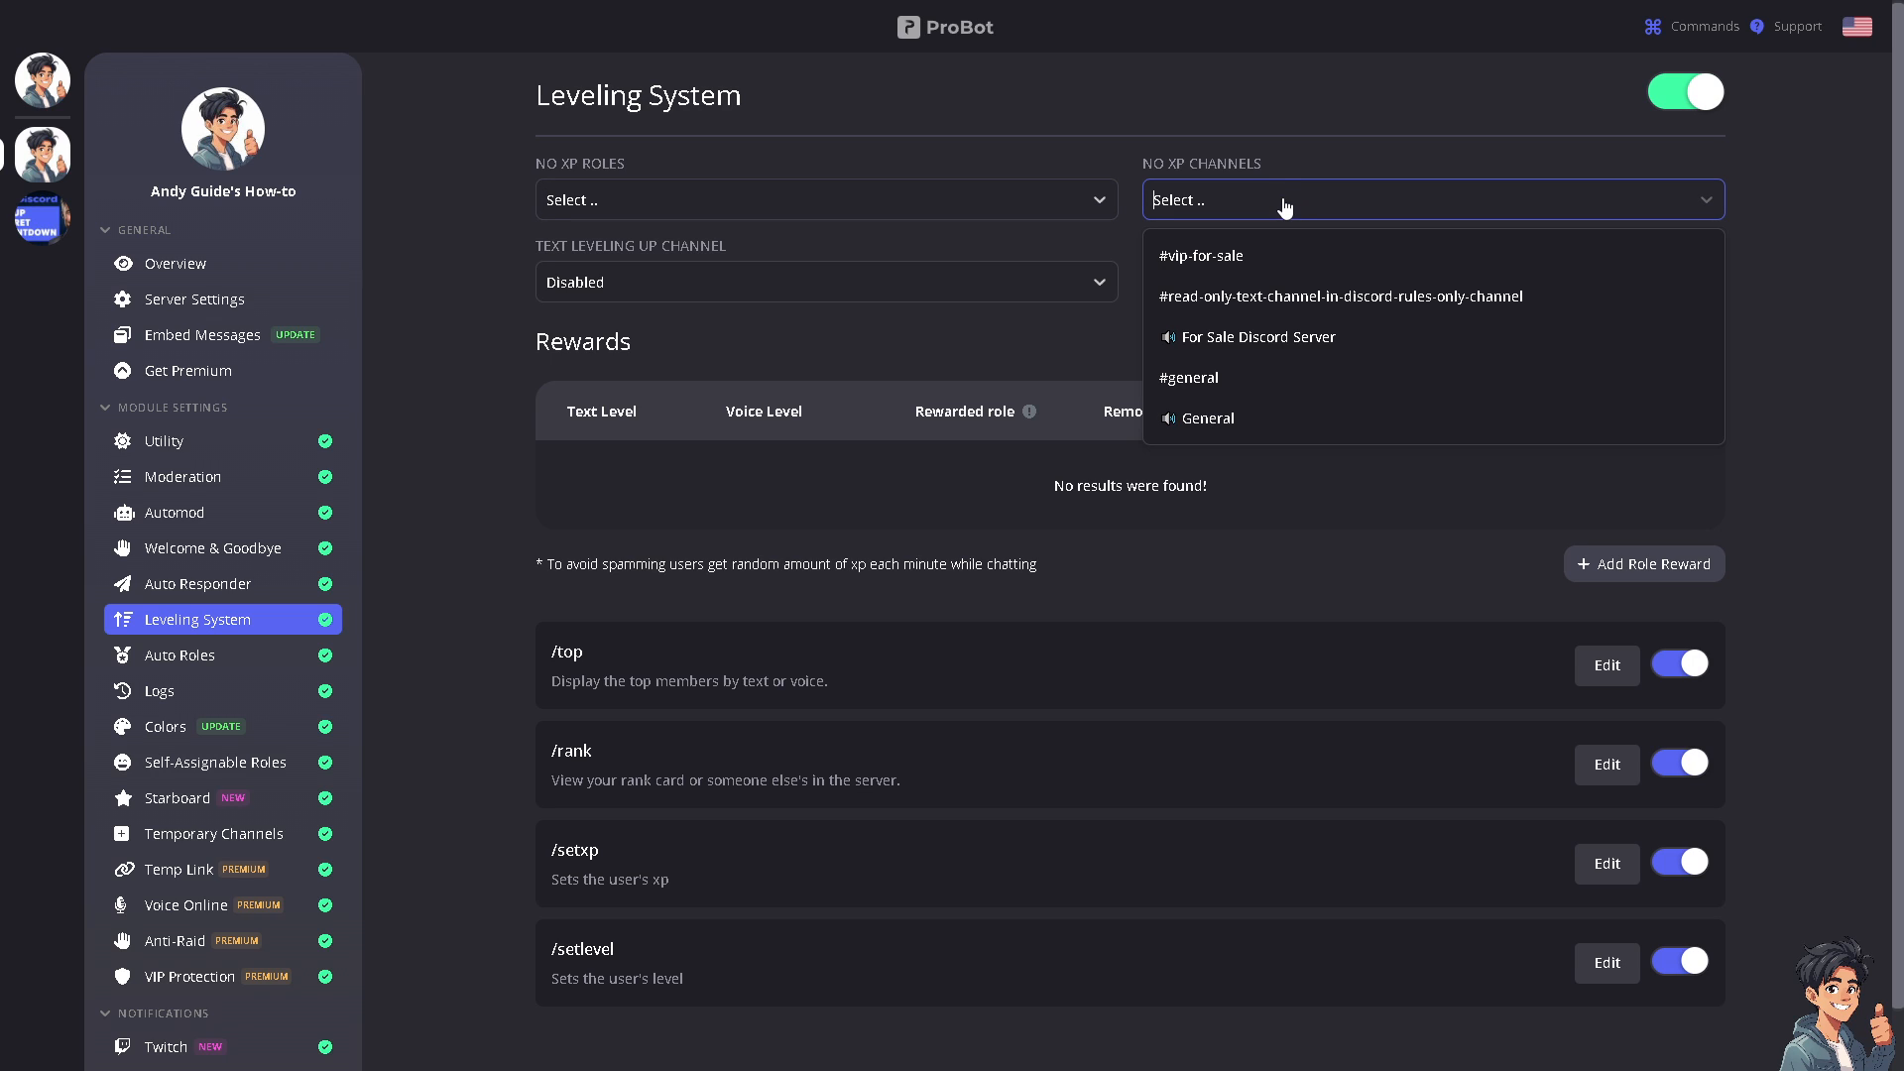
click(1095, 153)
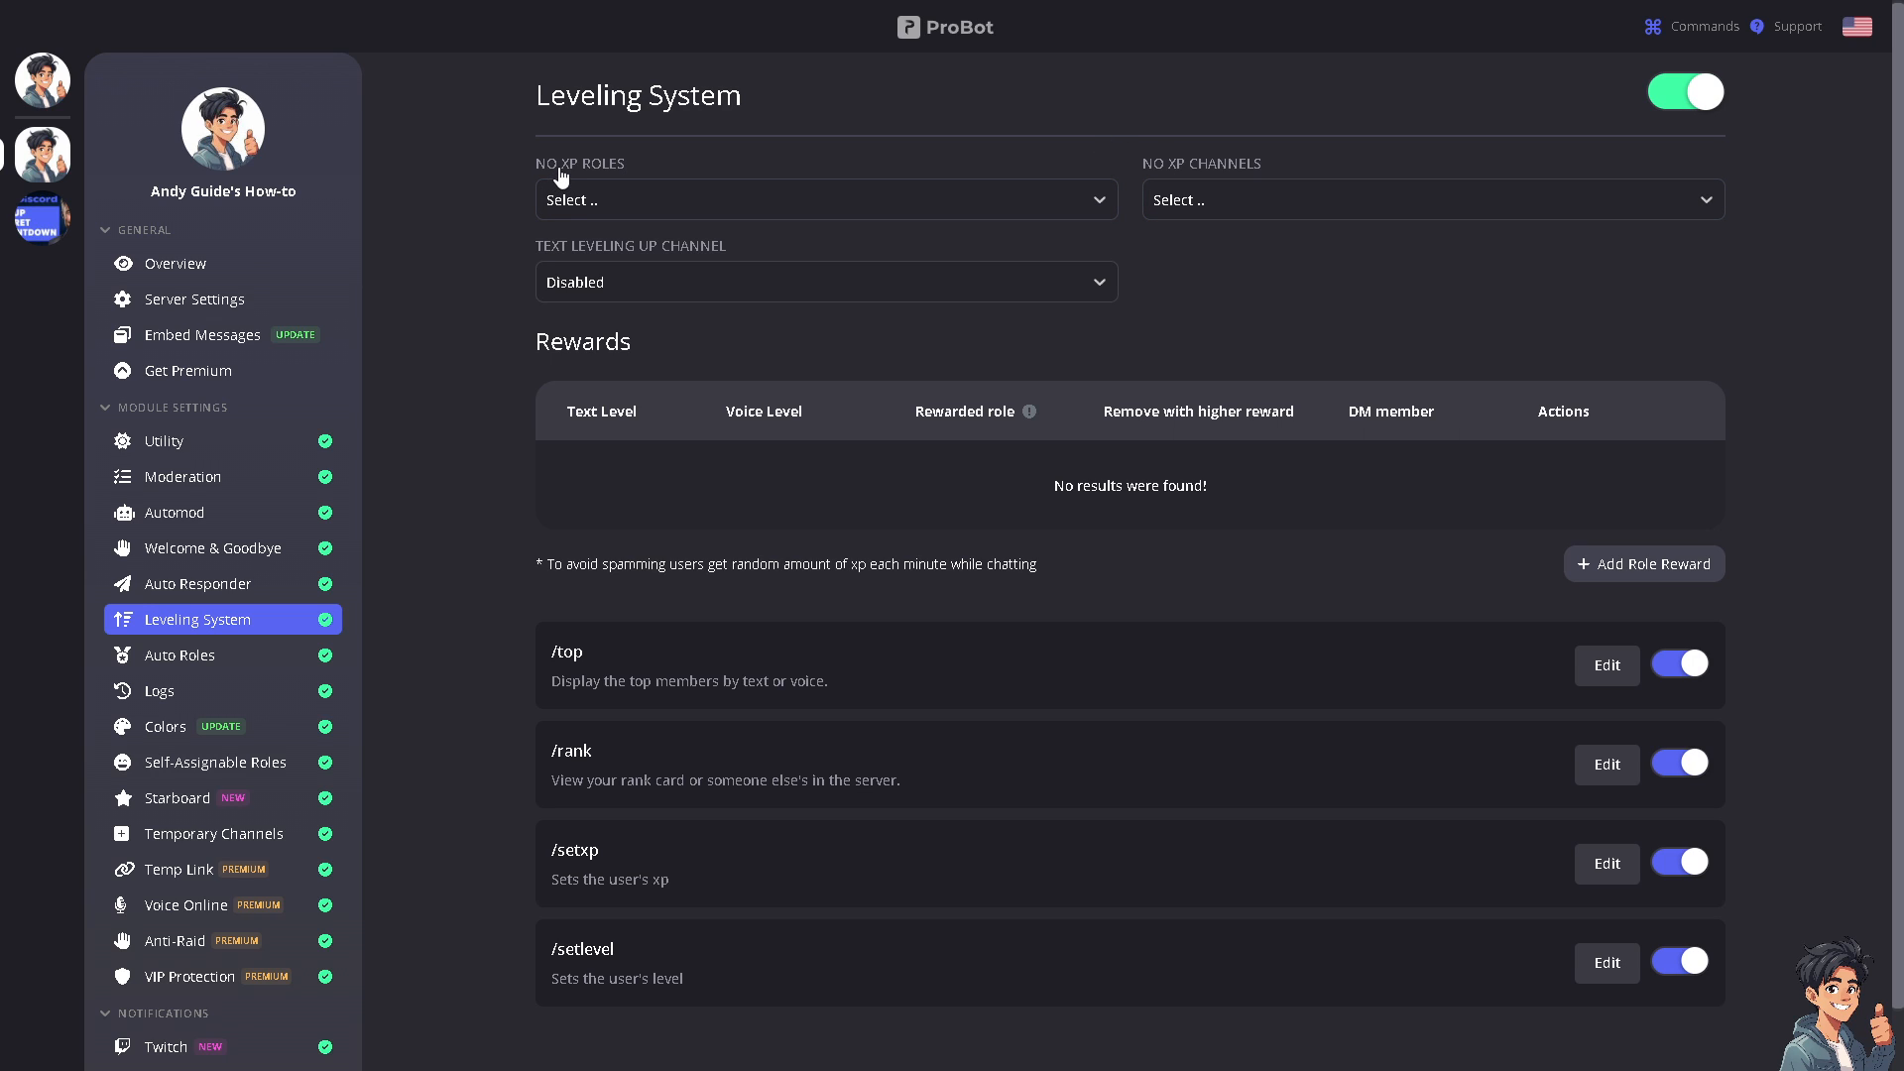
click(795, 210)
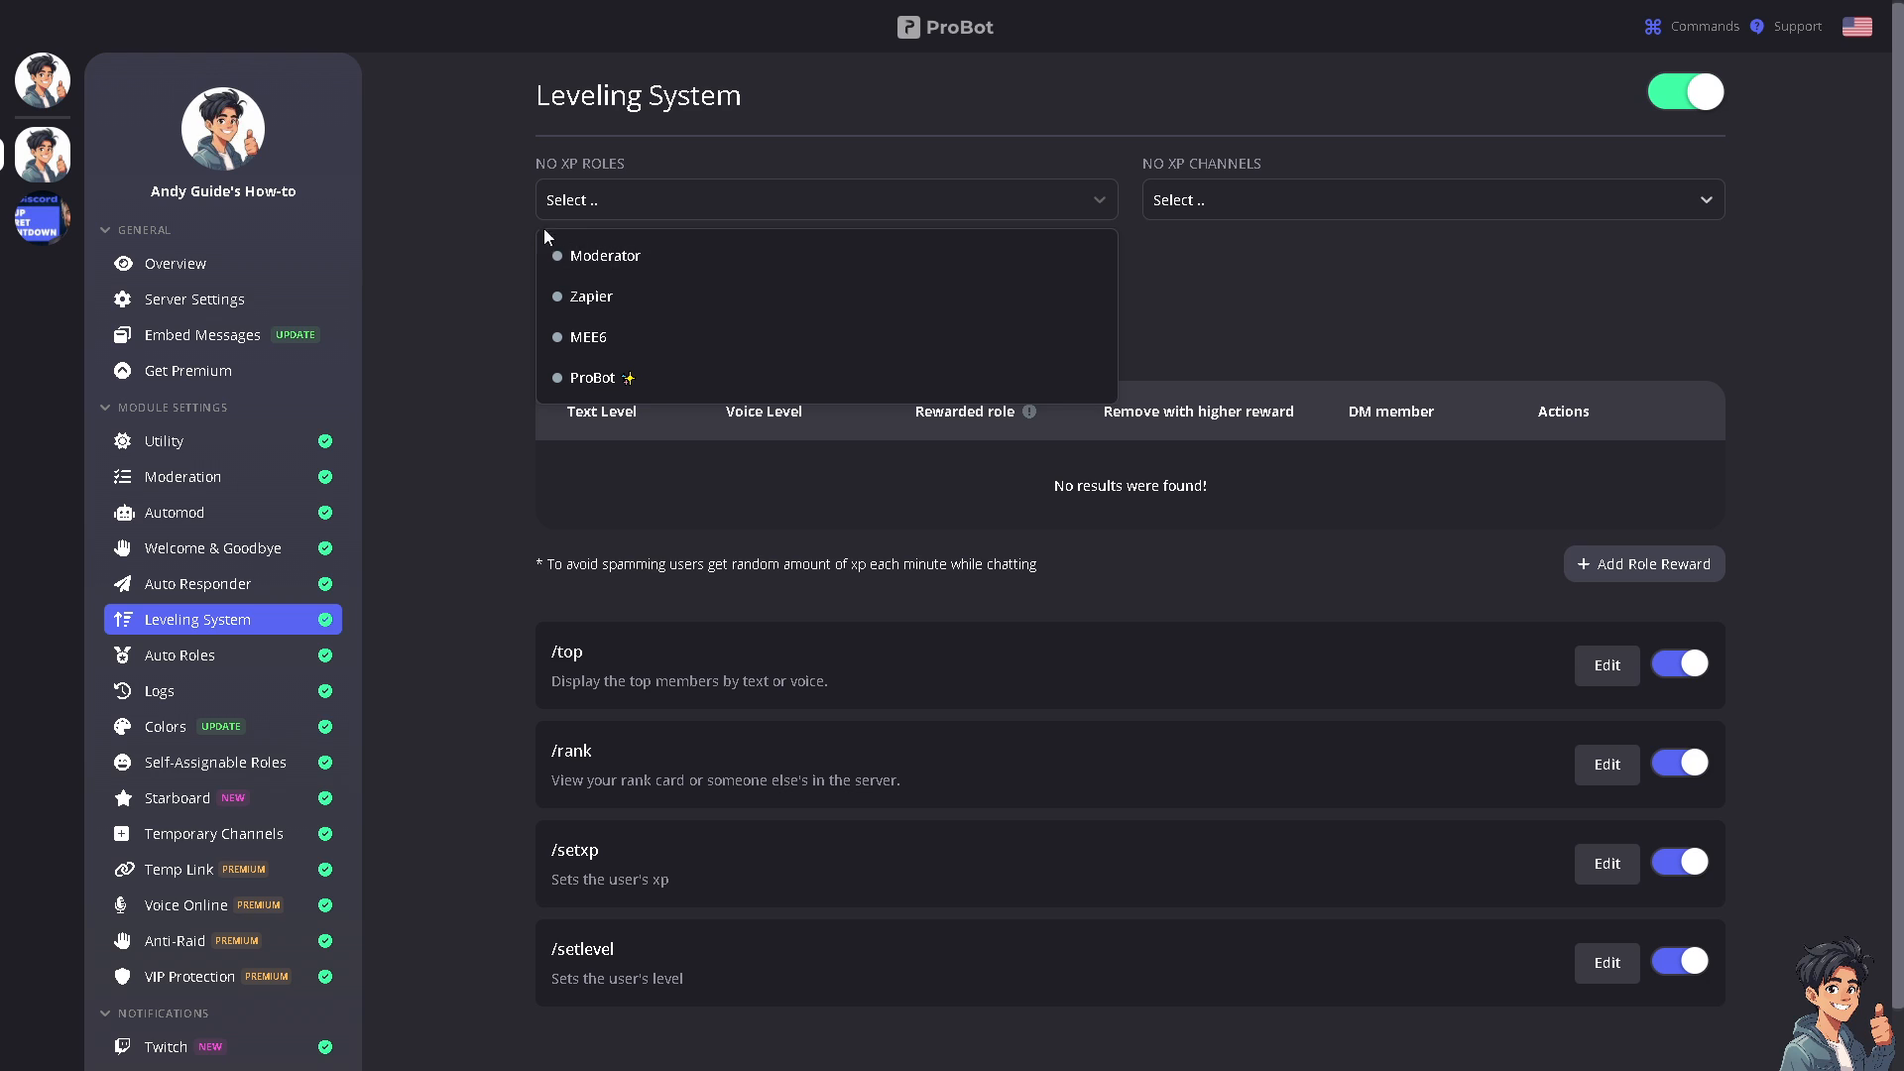
click(501, 235)
click(1081, 203)
click(470, 355)
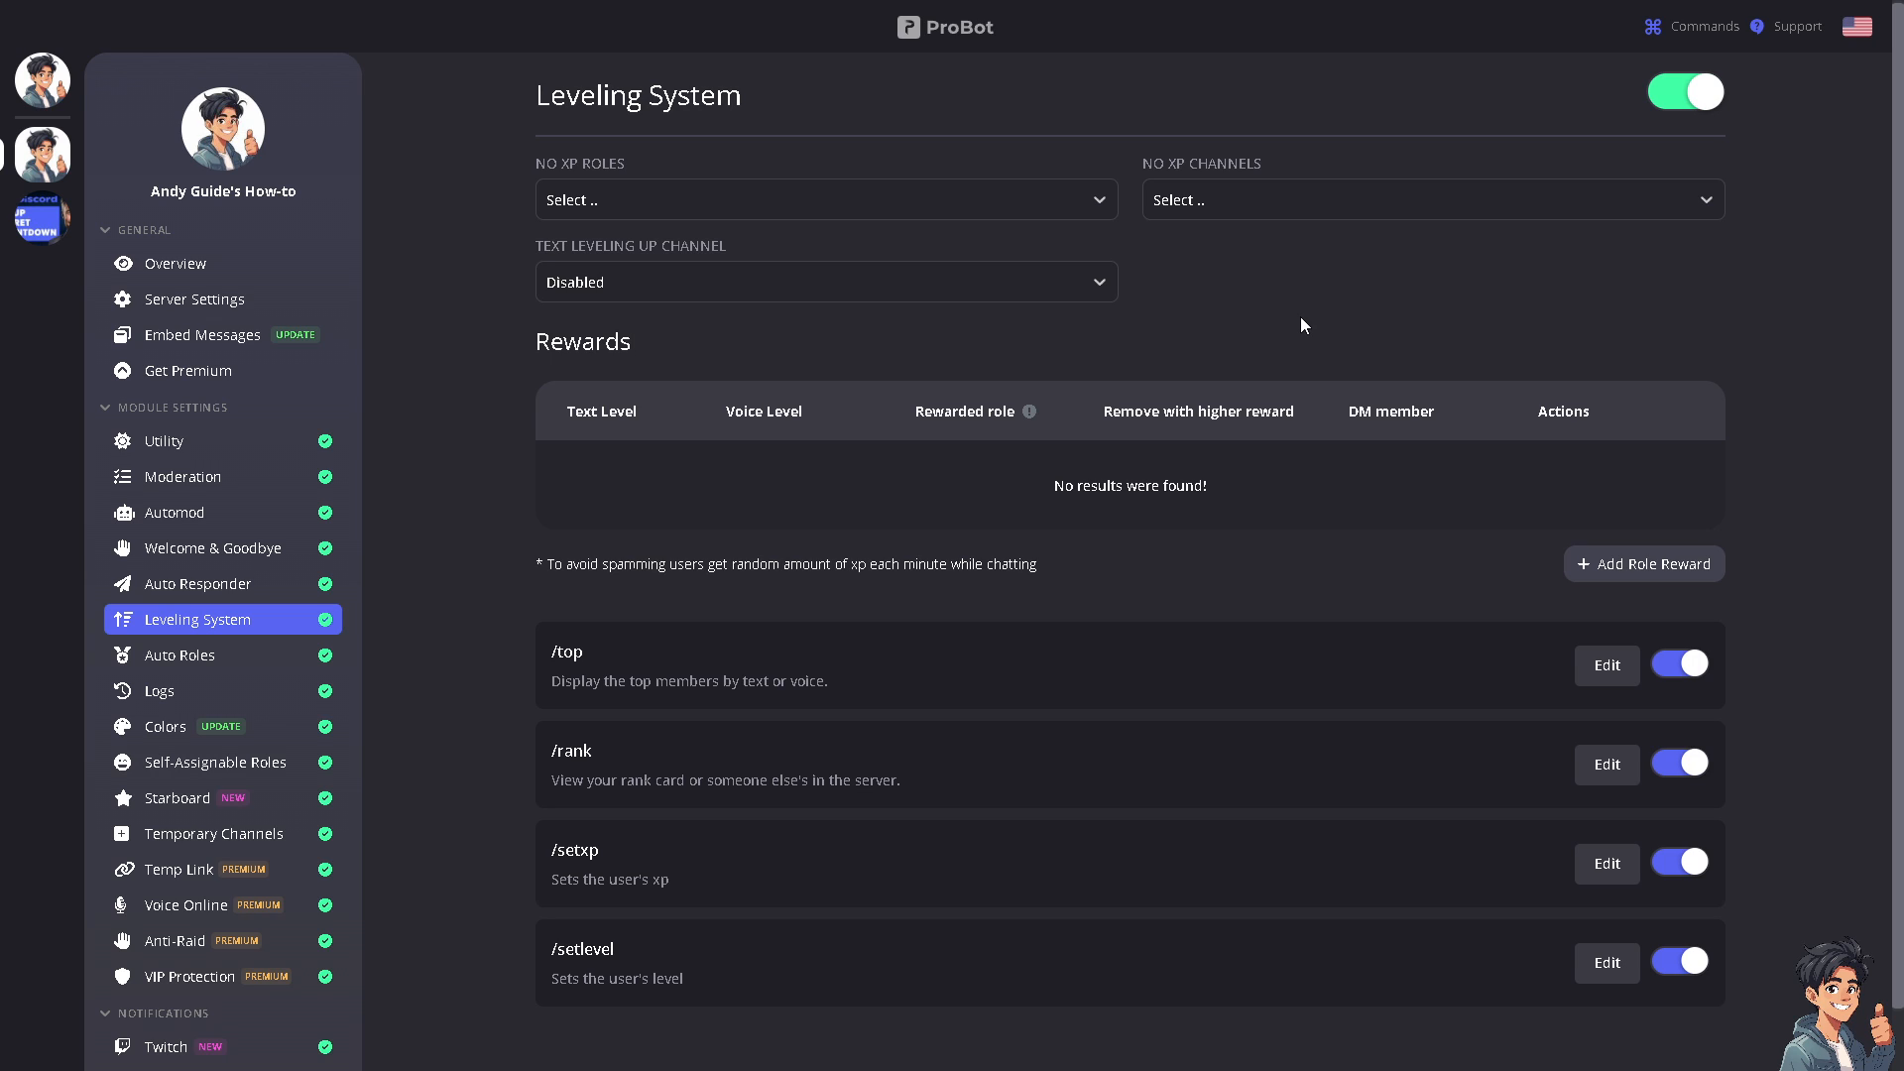
- Reload the ProBot dashboard, reopen the Leveling System settings and check the refreshed No XP Roles choices
key(F5)
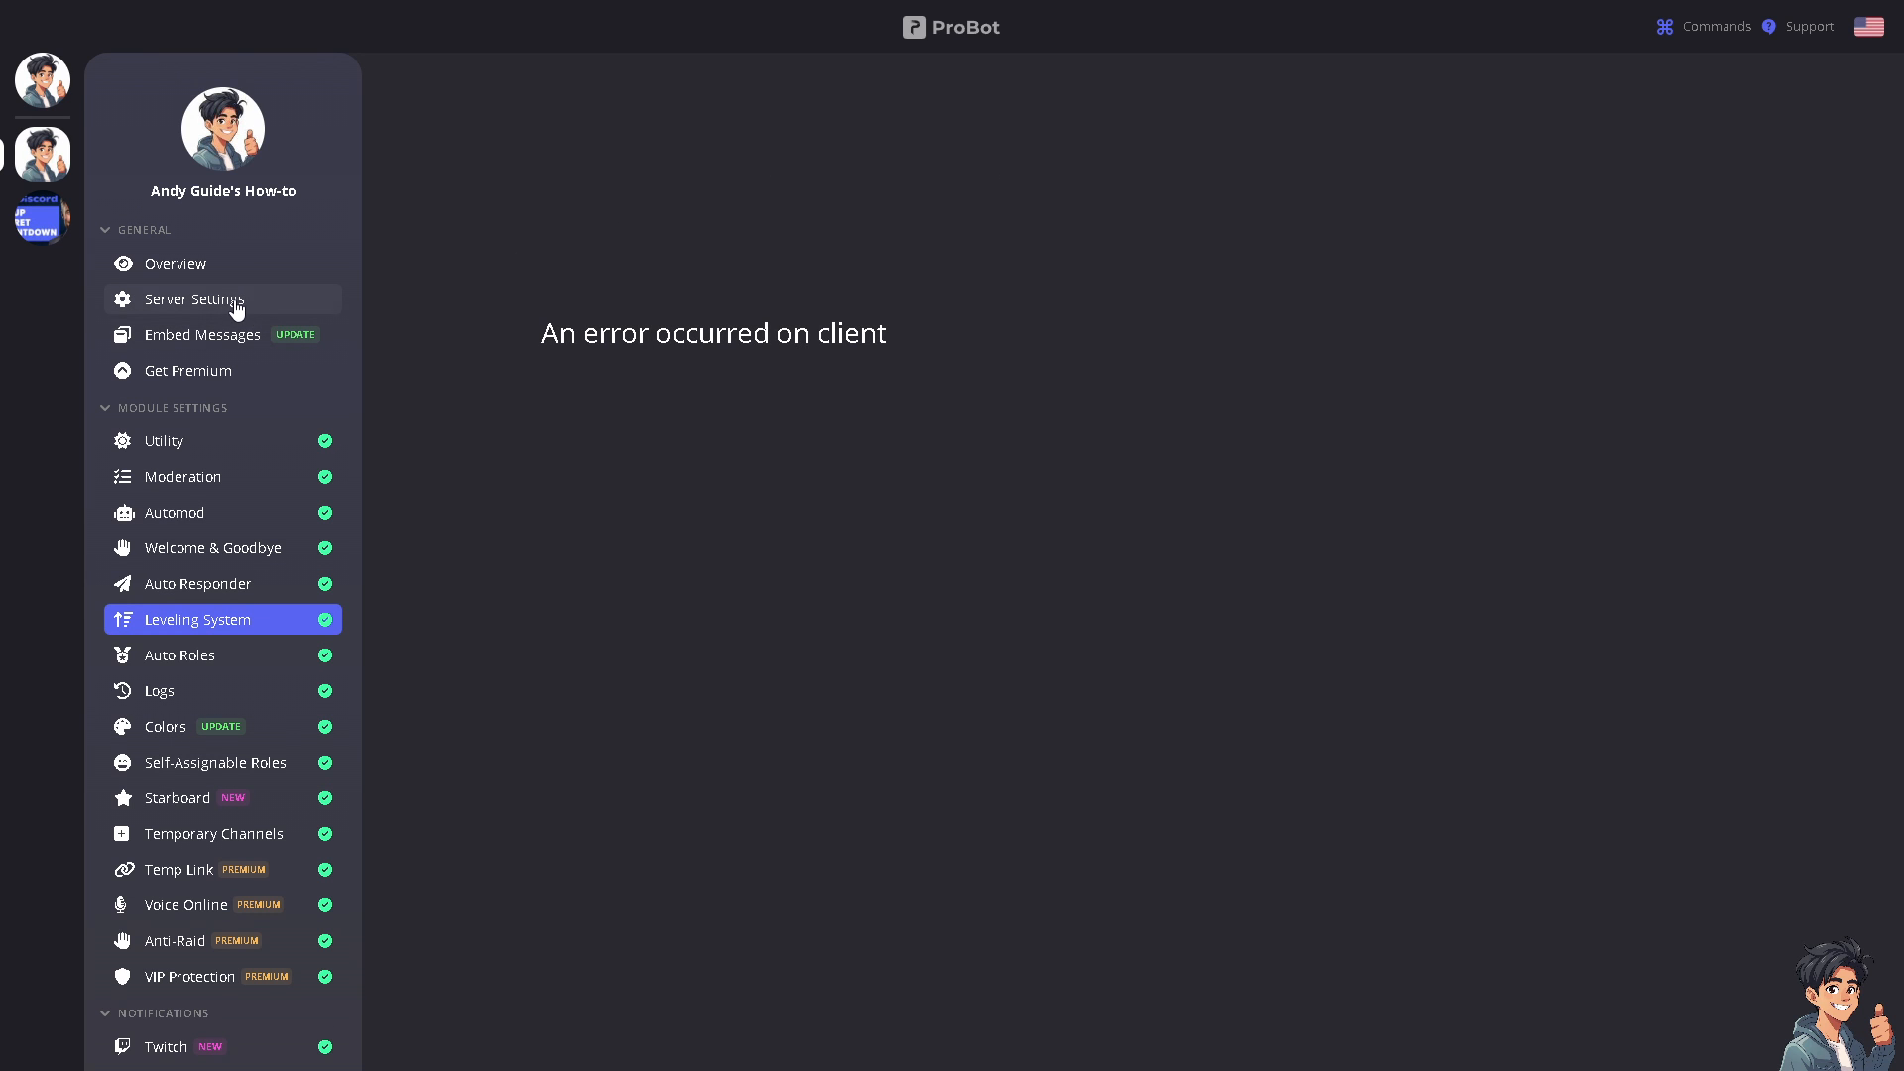
click(244, 631)
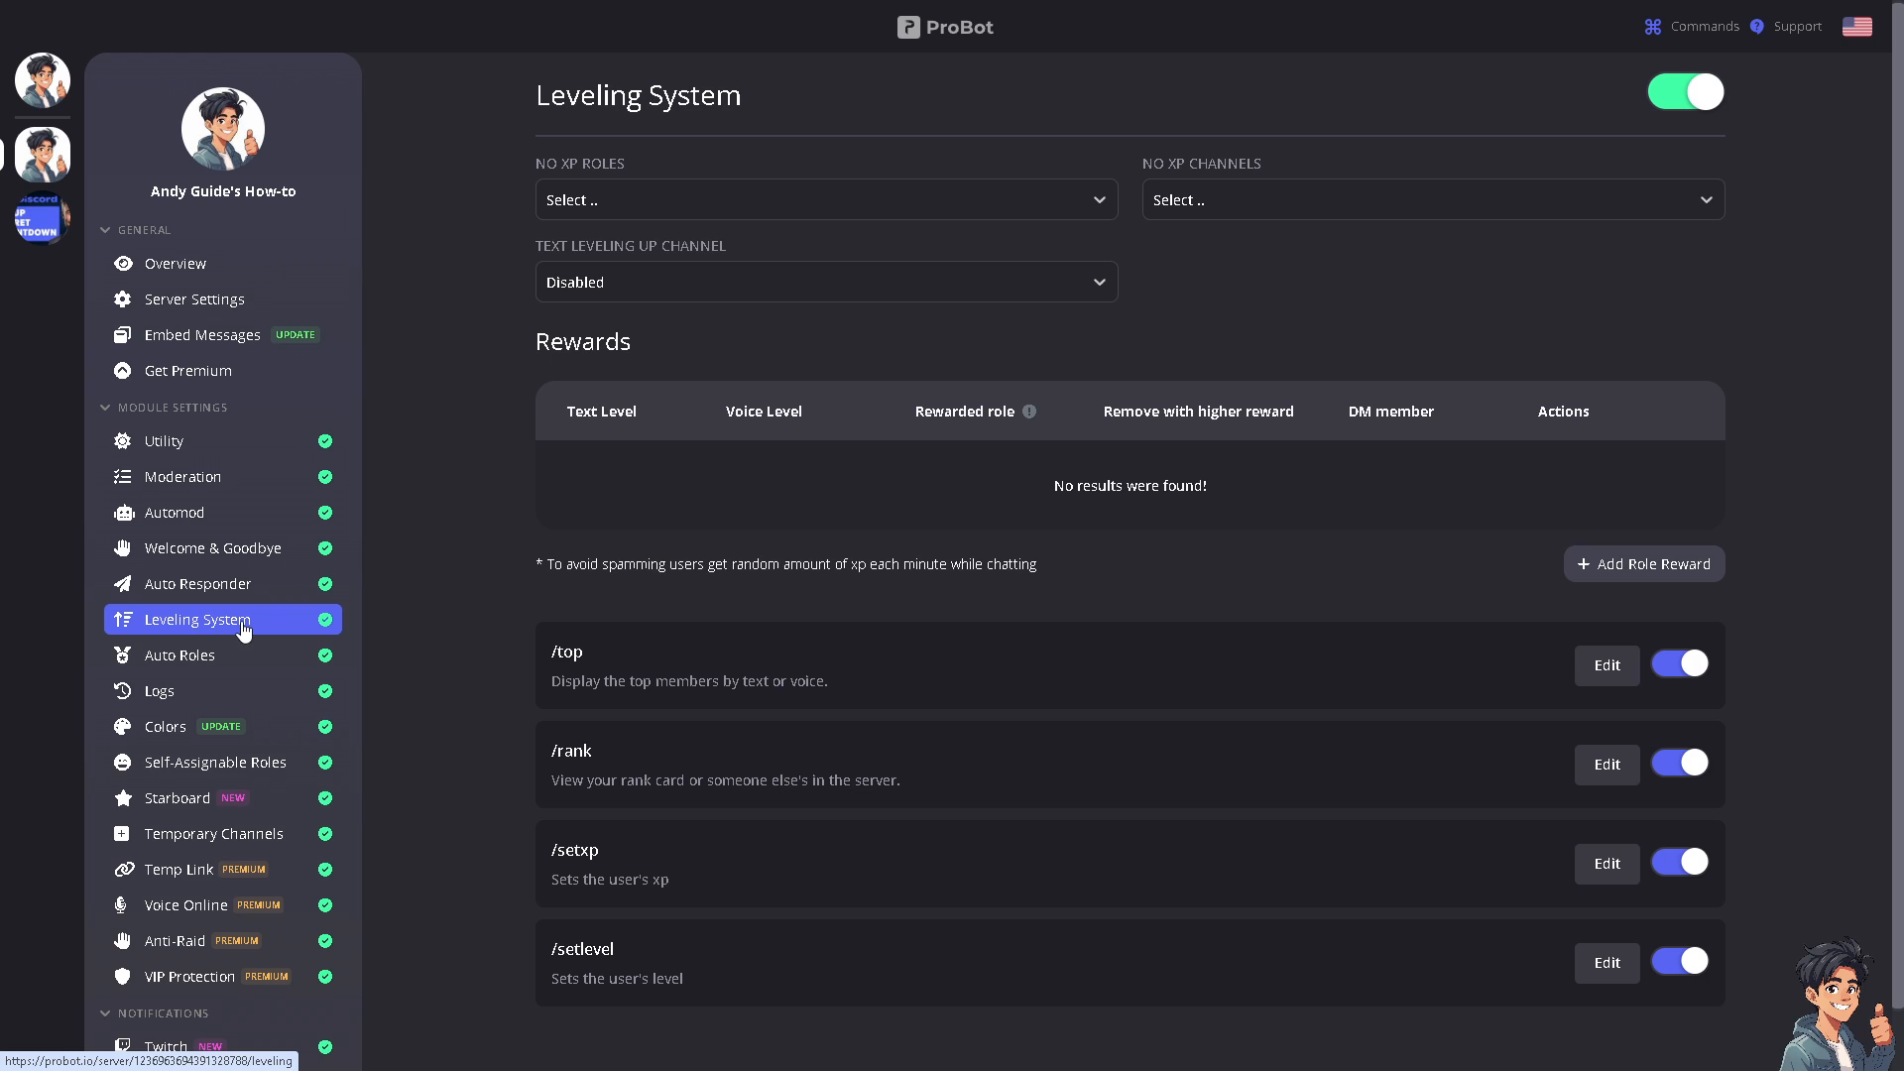
click(831, 203)
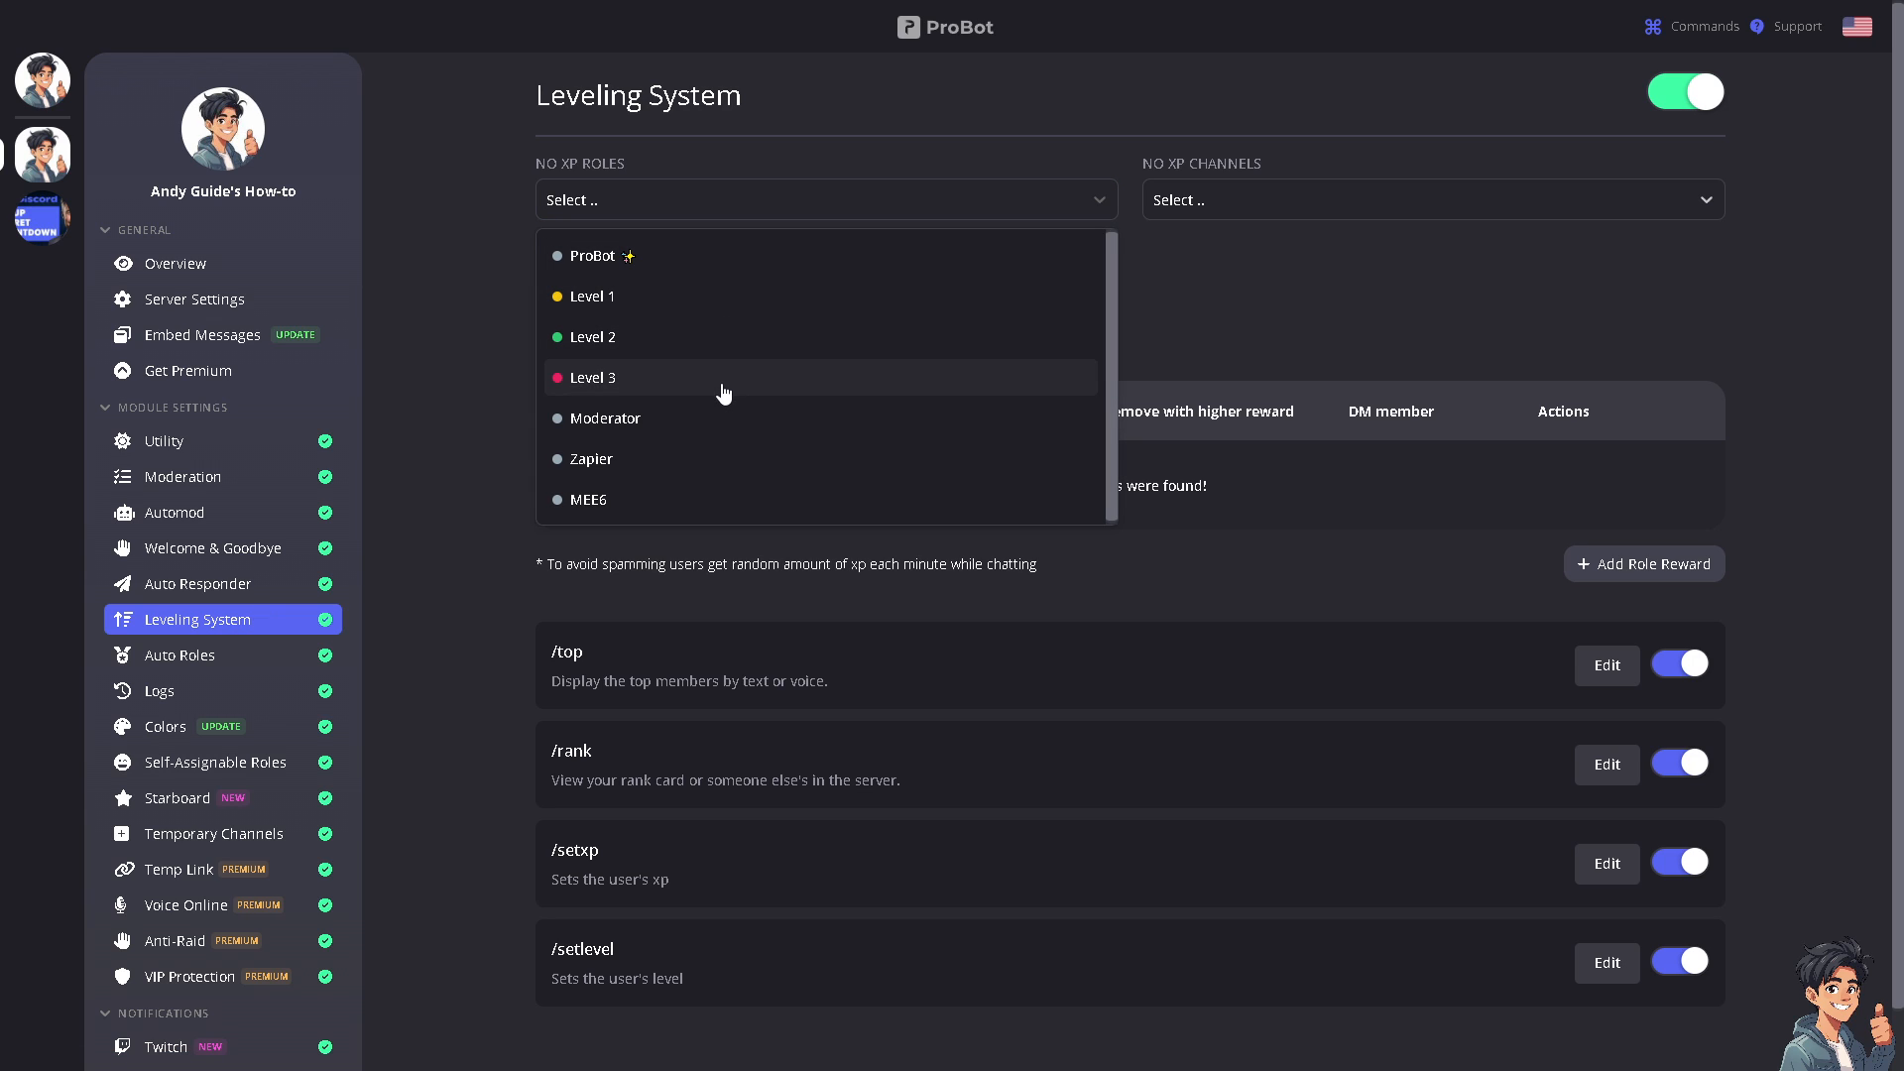
click(462, 344)
- Set No XP Roles to Level 1, Level 2 and Level 3, and No XP Channels to #vip-for-sale
click(723, 206)
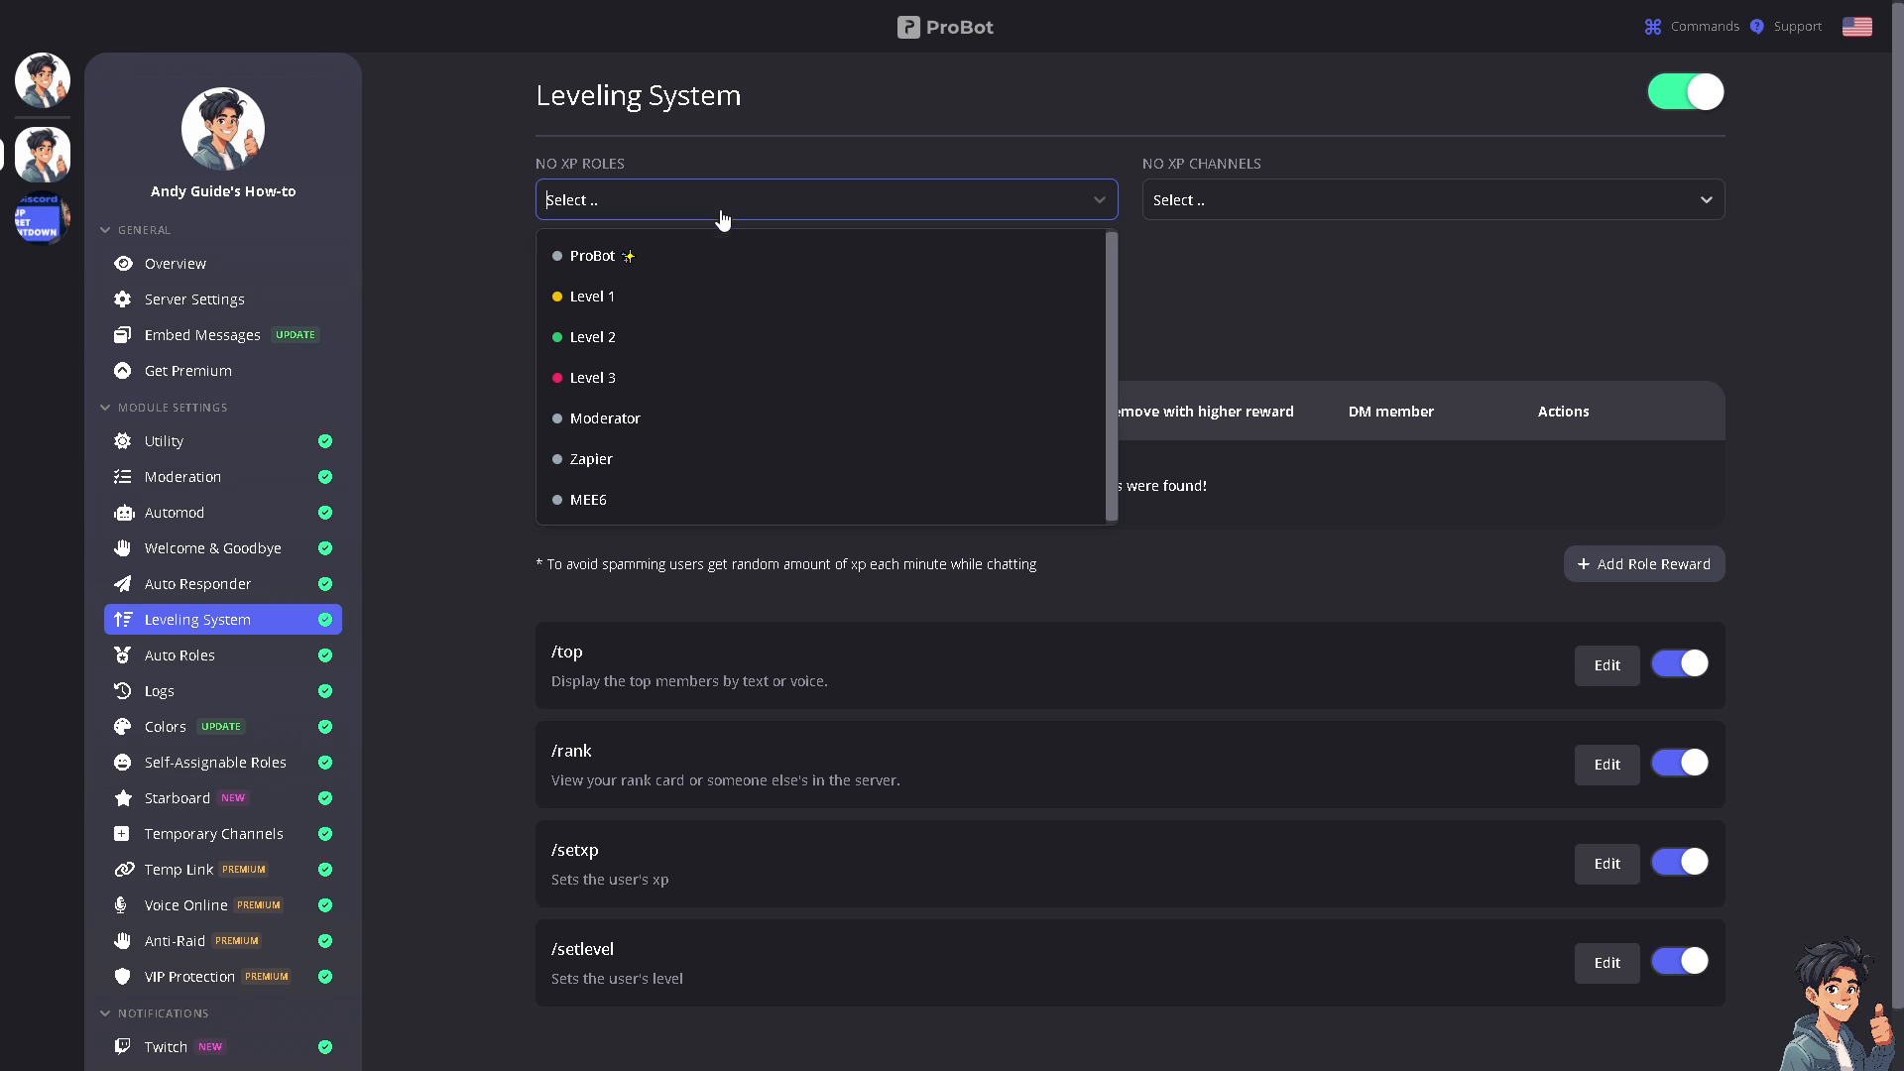
click(658, 309)
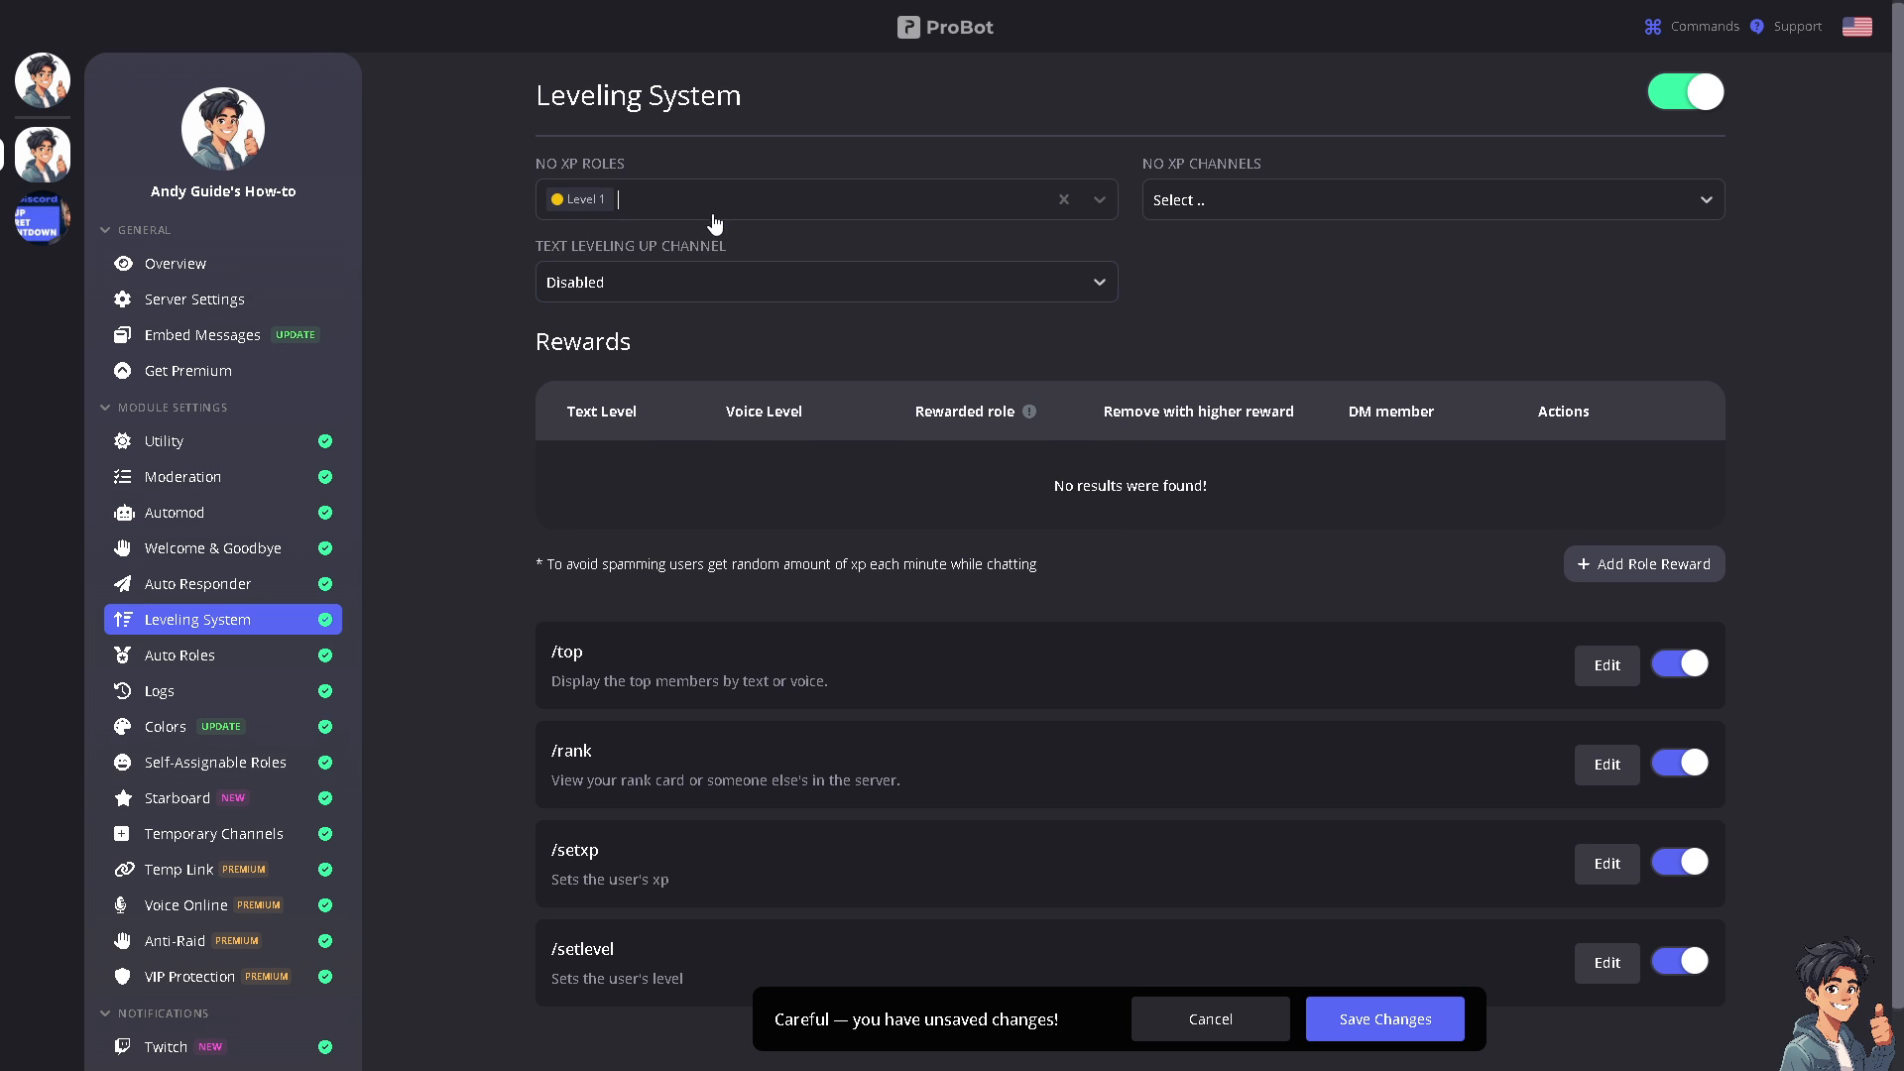
click(937, 201)
click(689, 313)
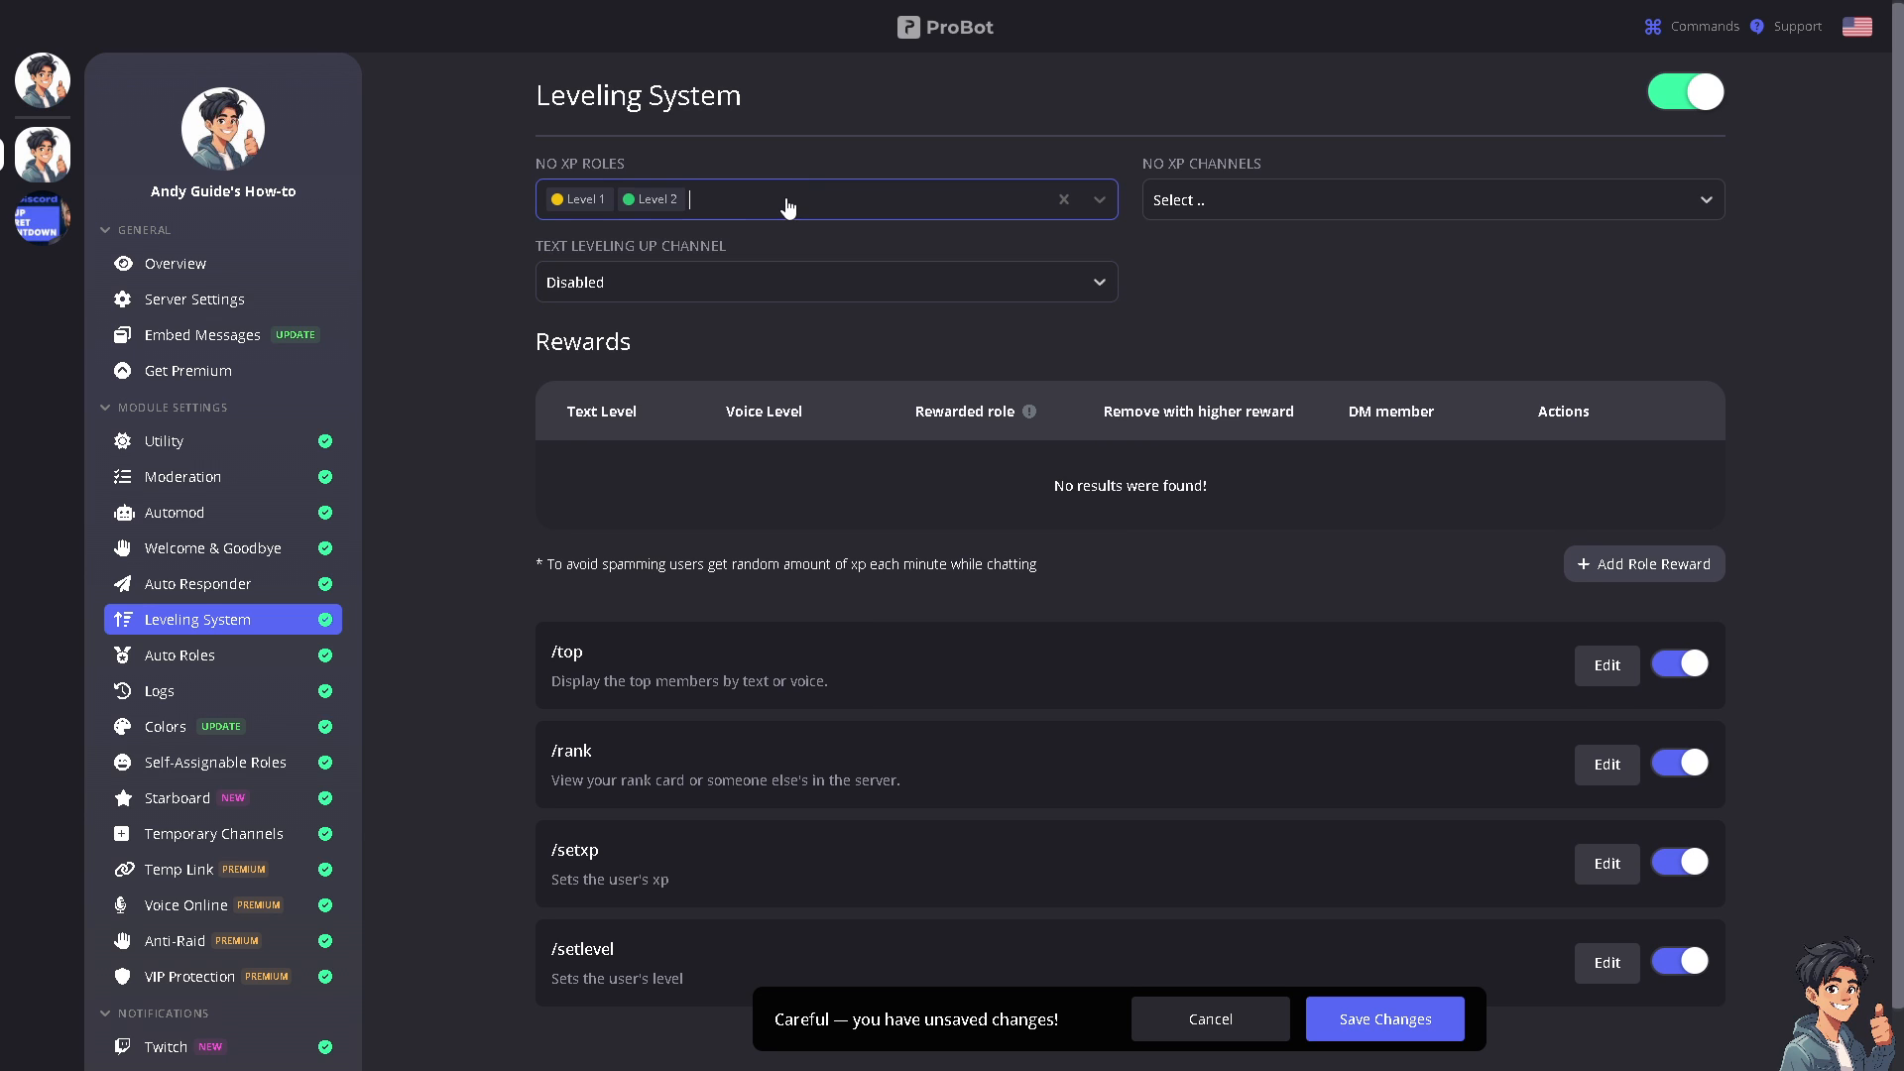
click(786, 200)
click(675, 303)
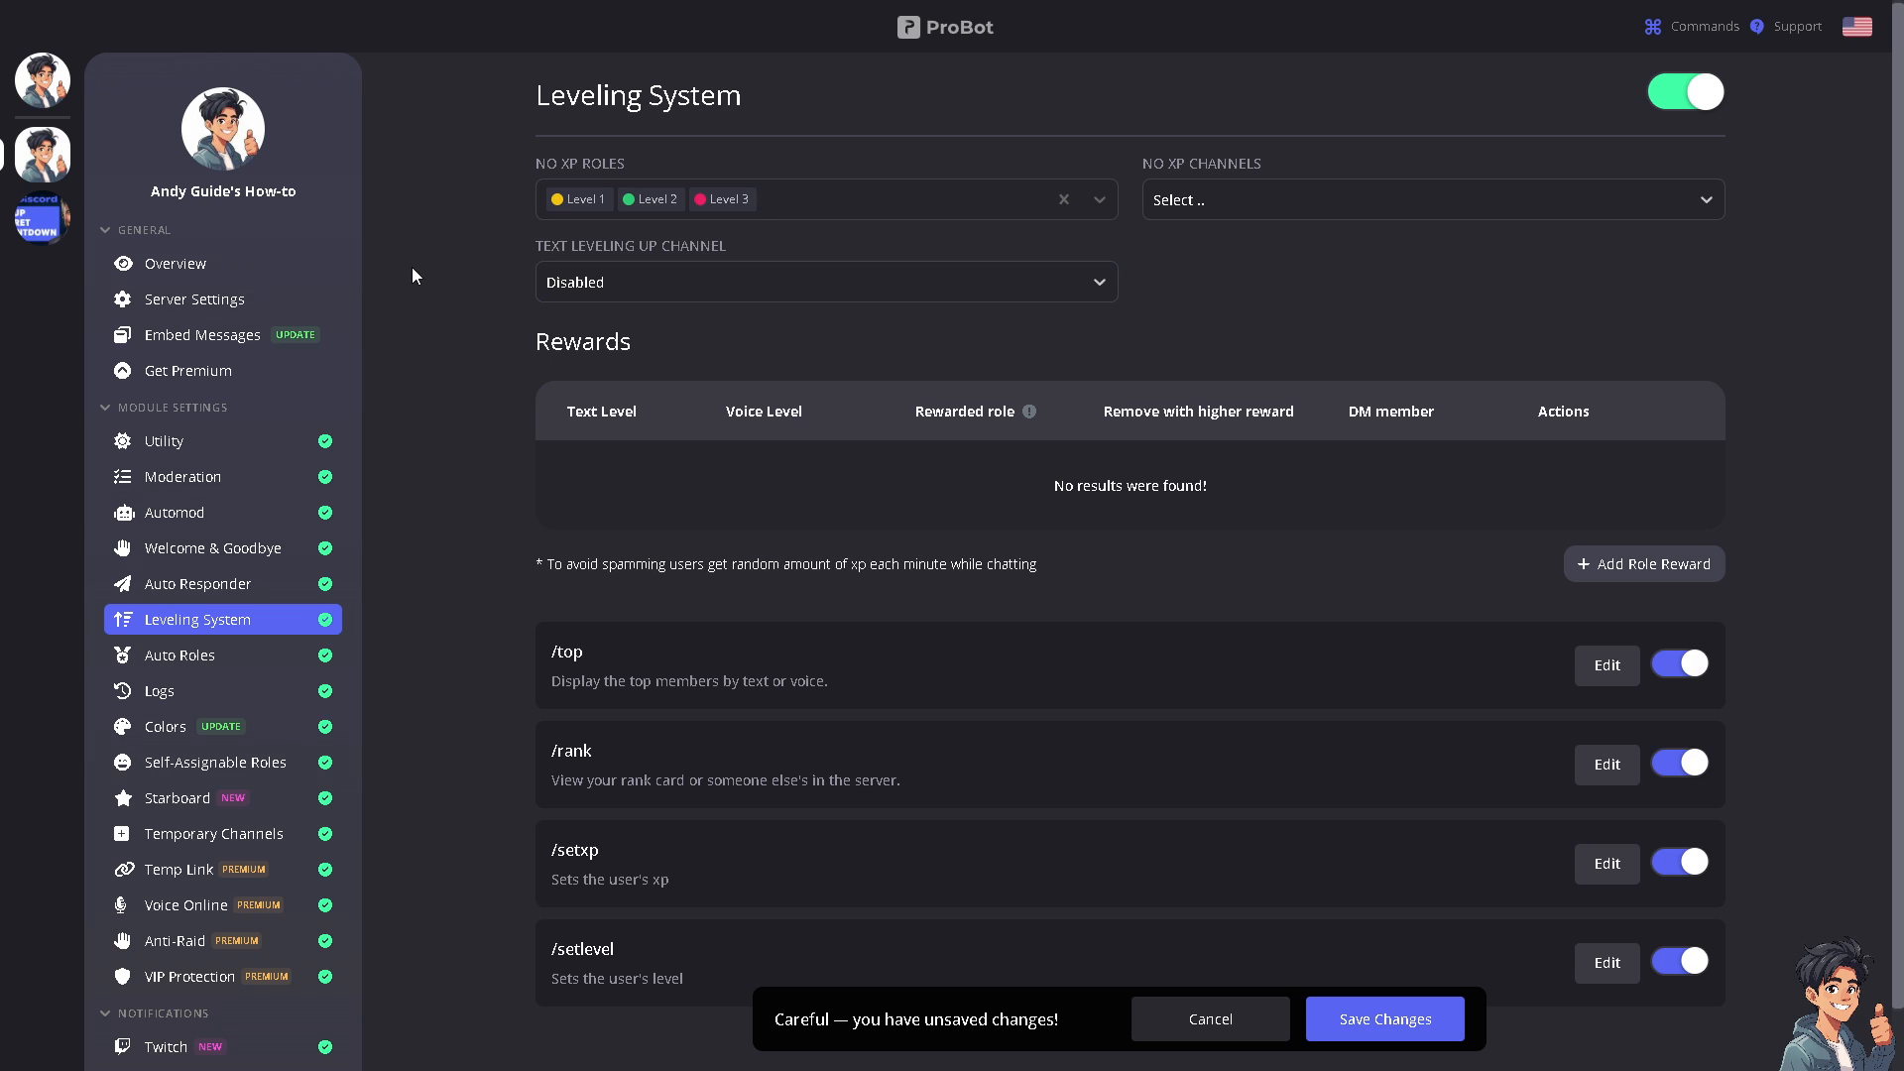
click(1278, 203)
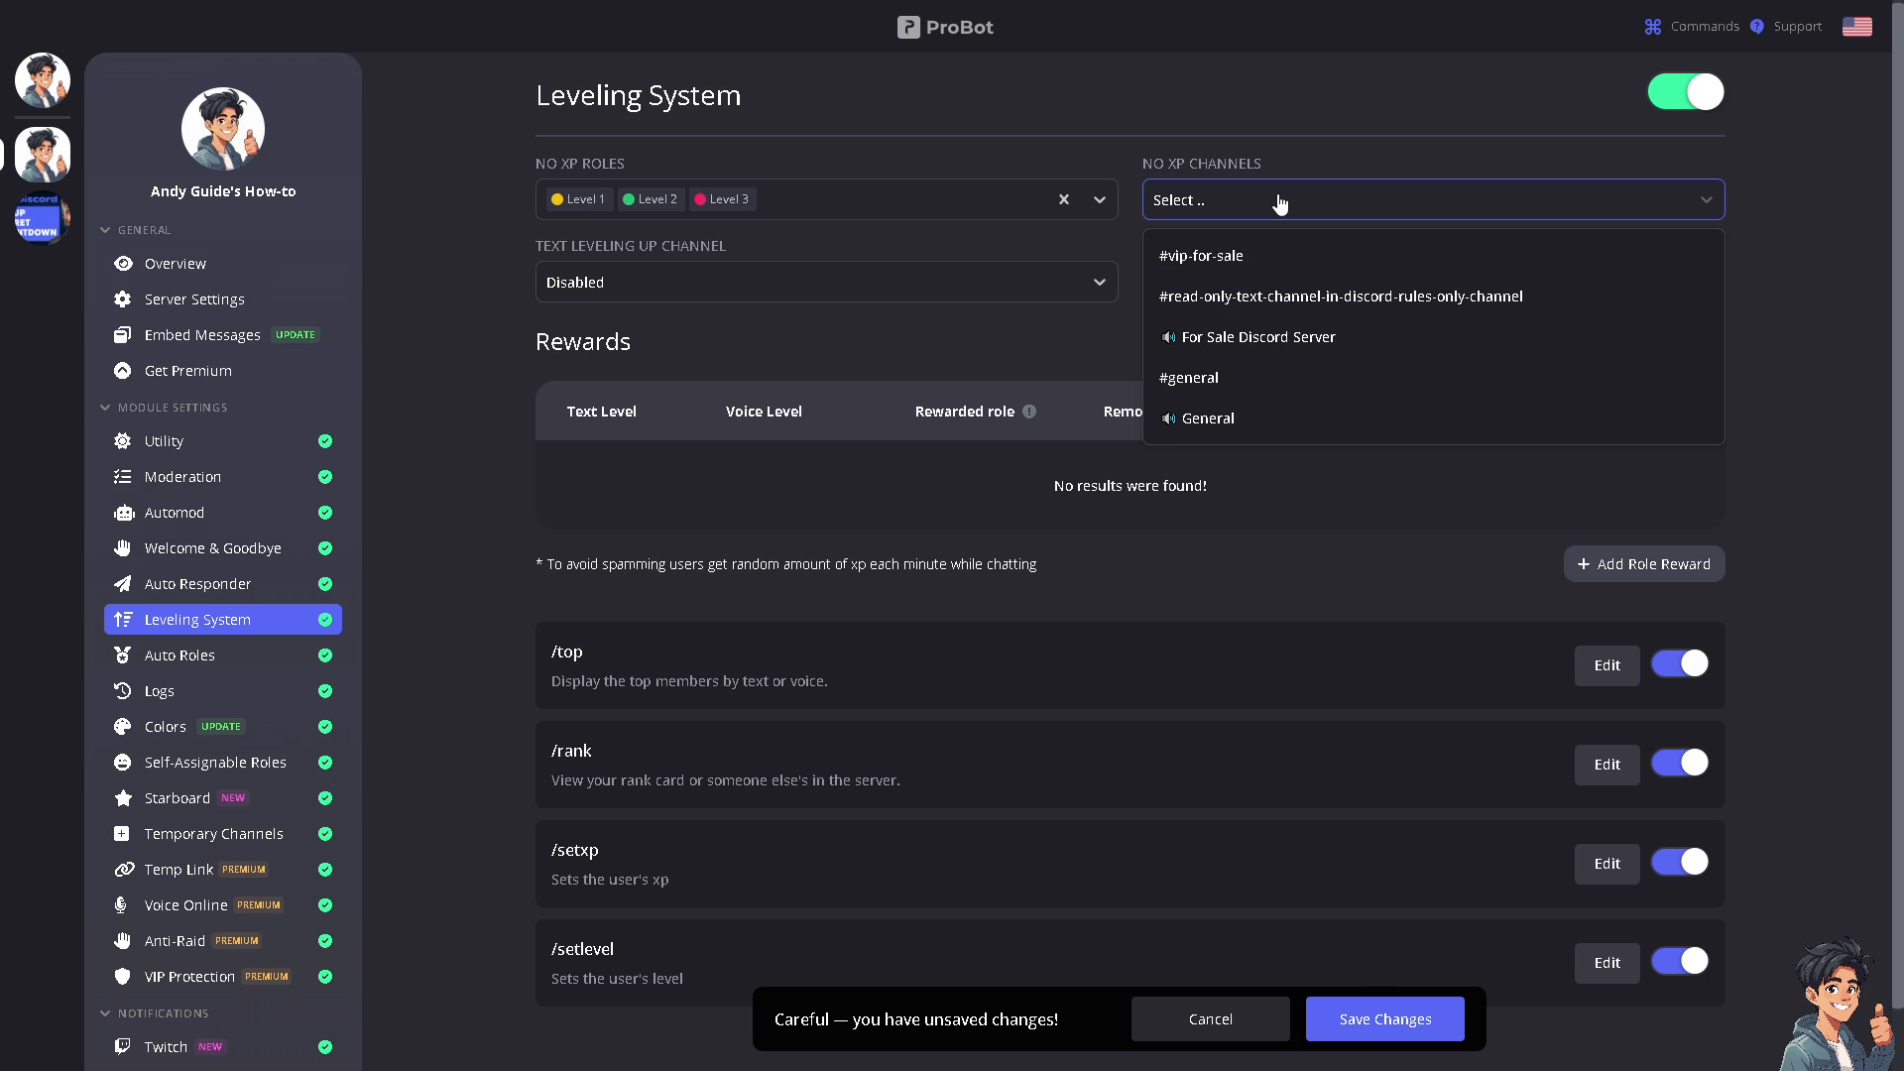
click(1235, 258)
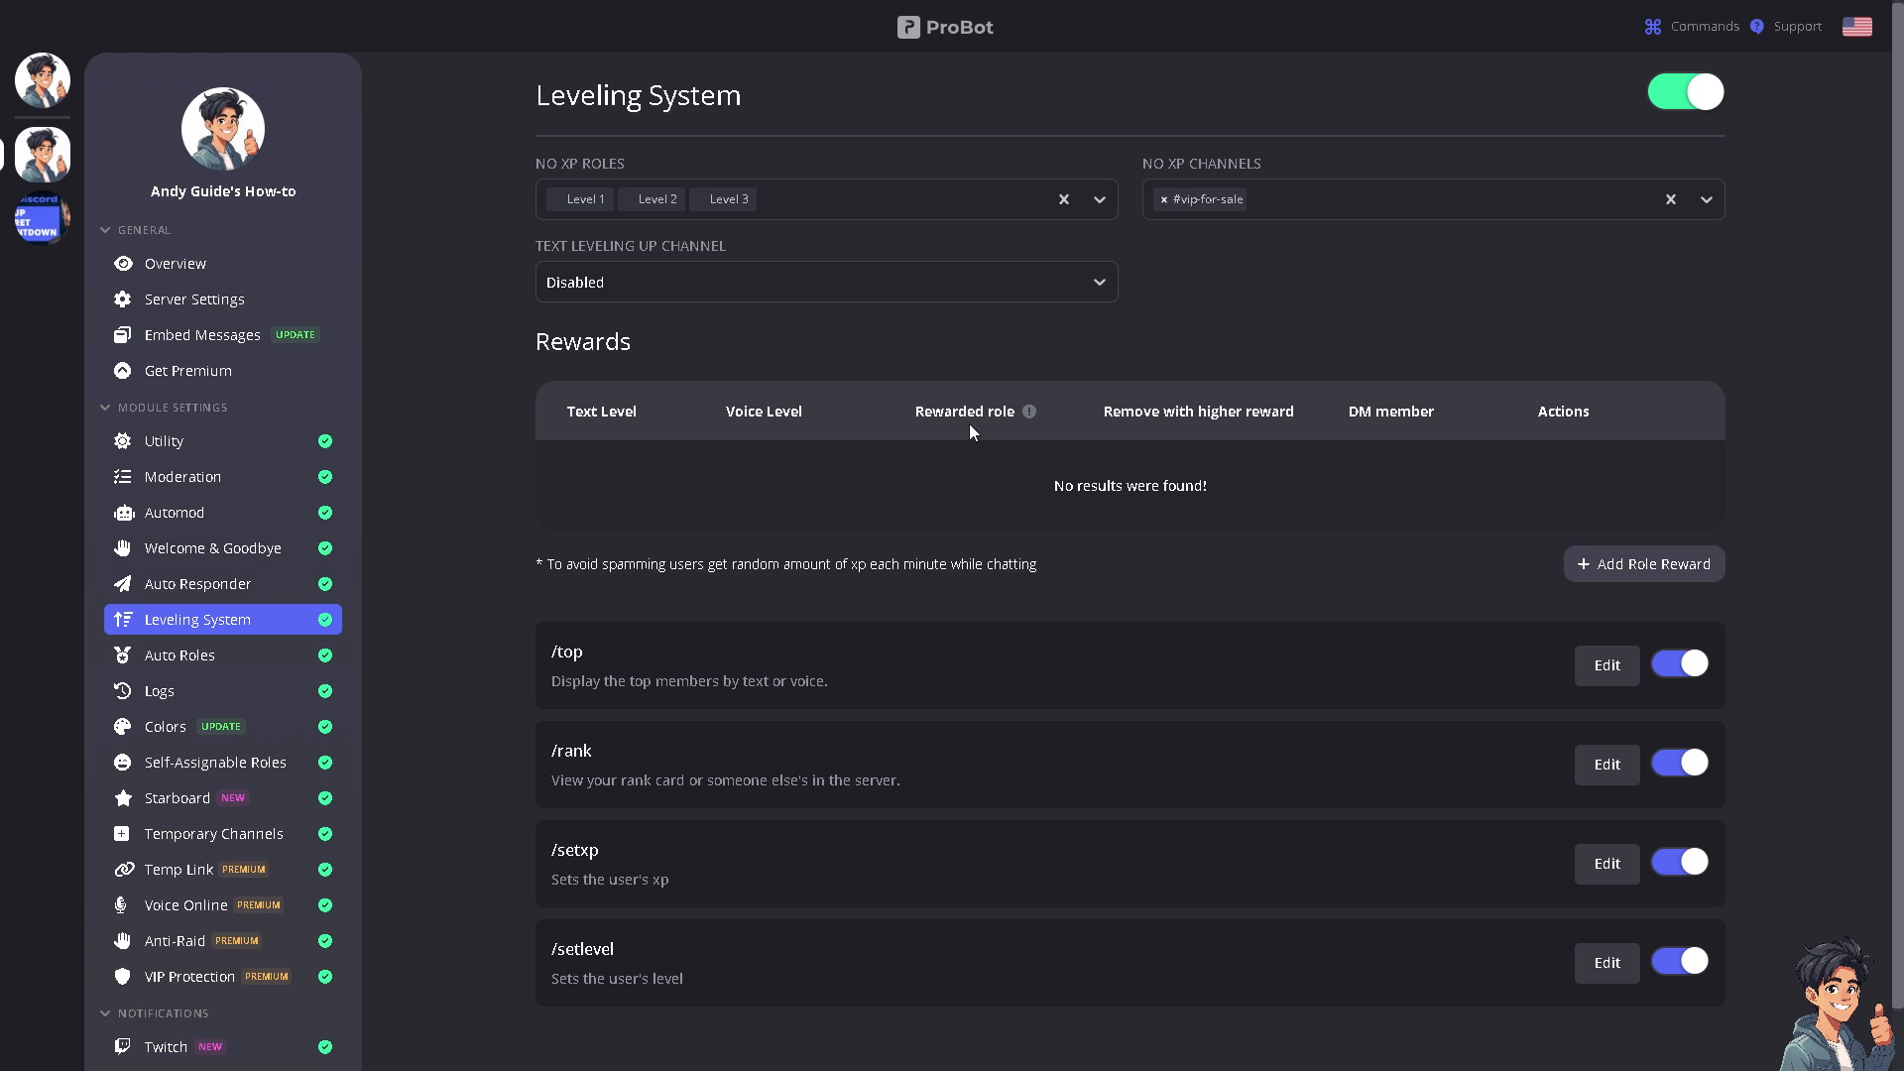
- Add a role reward with text level 1 and voice level 3
click(1663, 571)
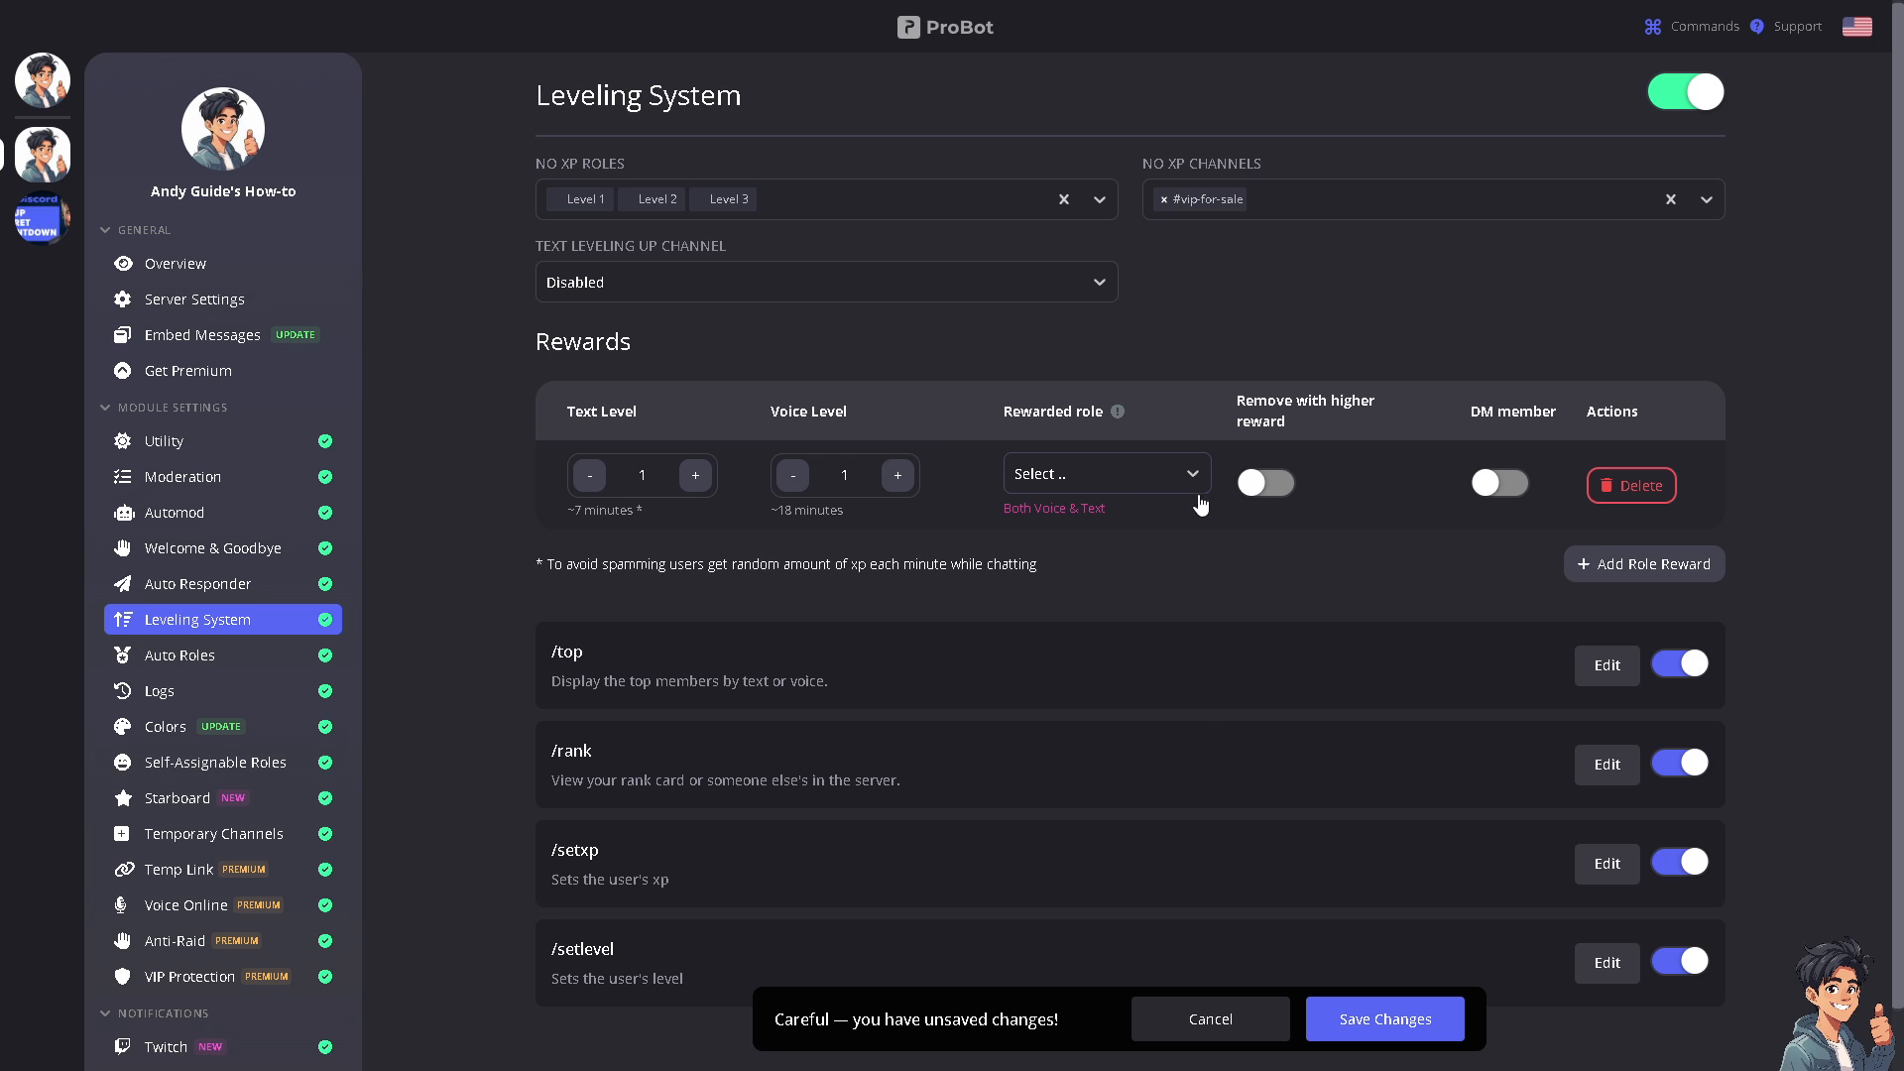
click(693, 480)
click(693, 480)
click(594, 482)
click(594, 481)
click(898, 480)
click(898, 483)
- Set the reward's rewarded role to Level 2 and save the changes
click(1188, 483)
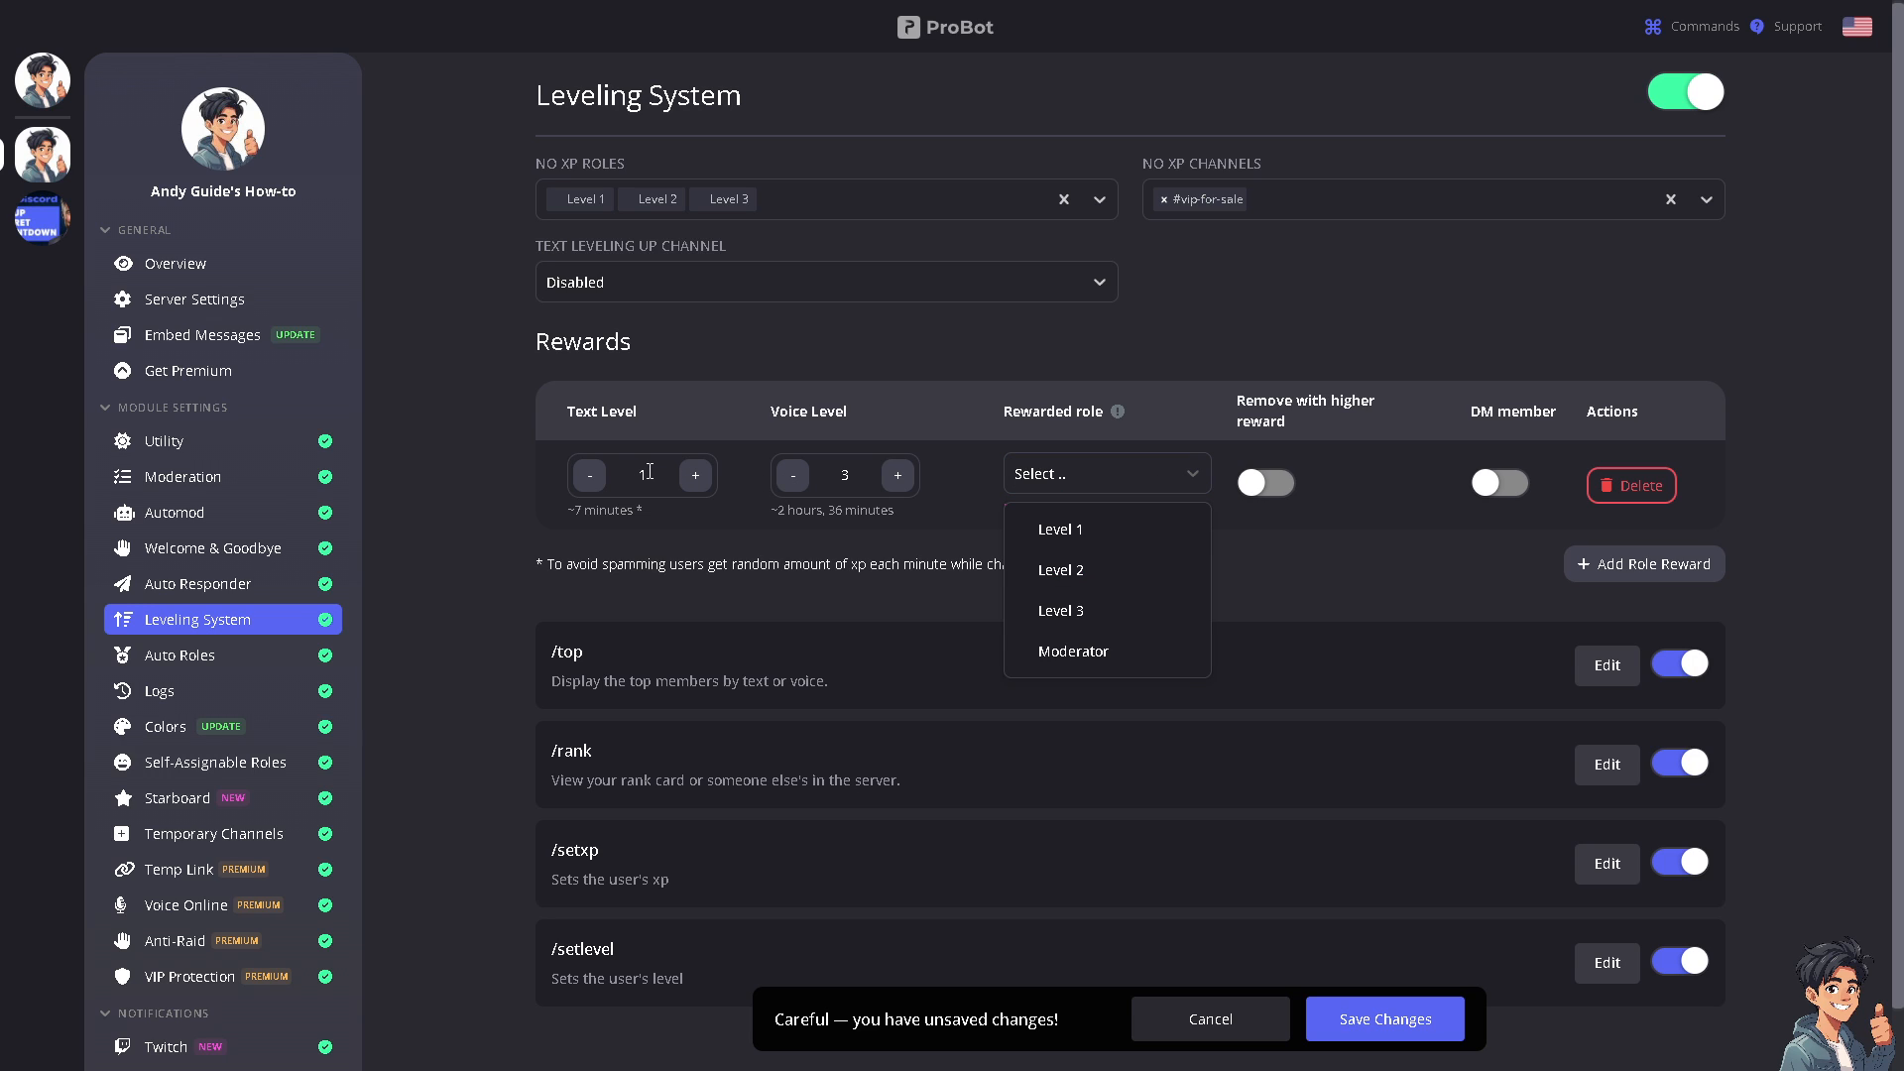
click(1103, 544)
click(1150, 474)
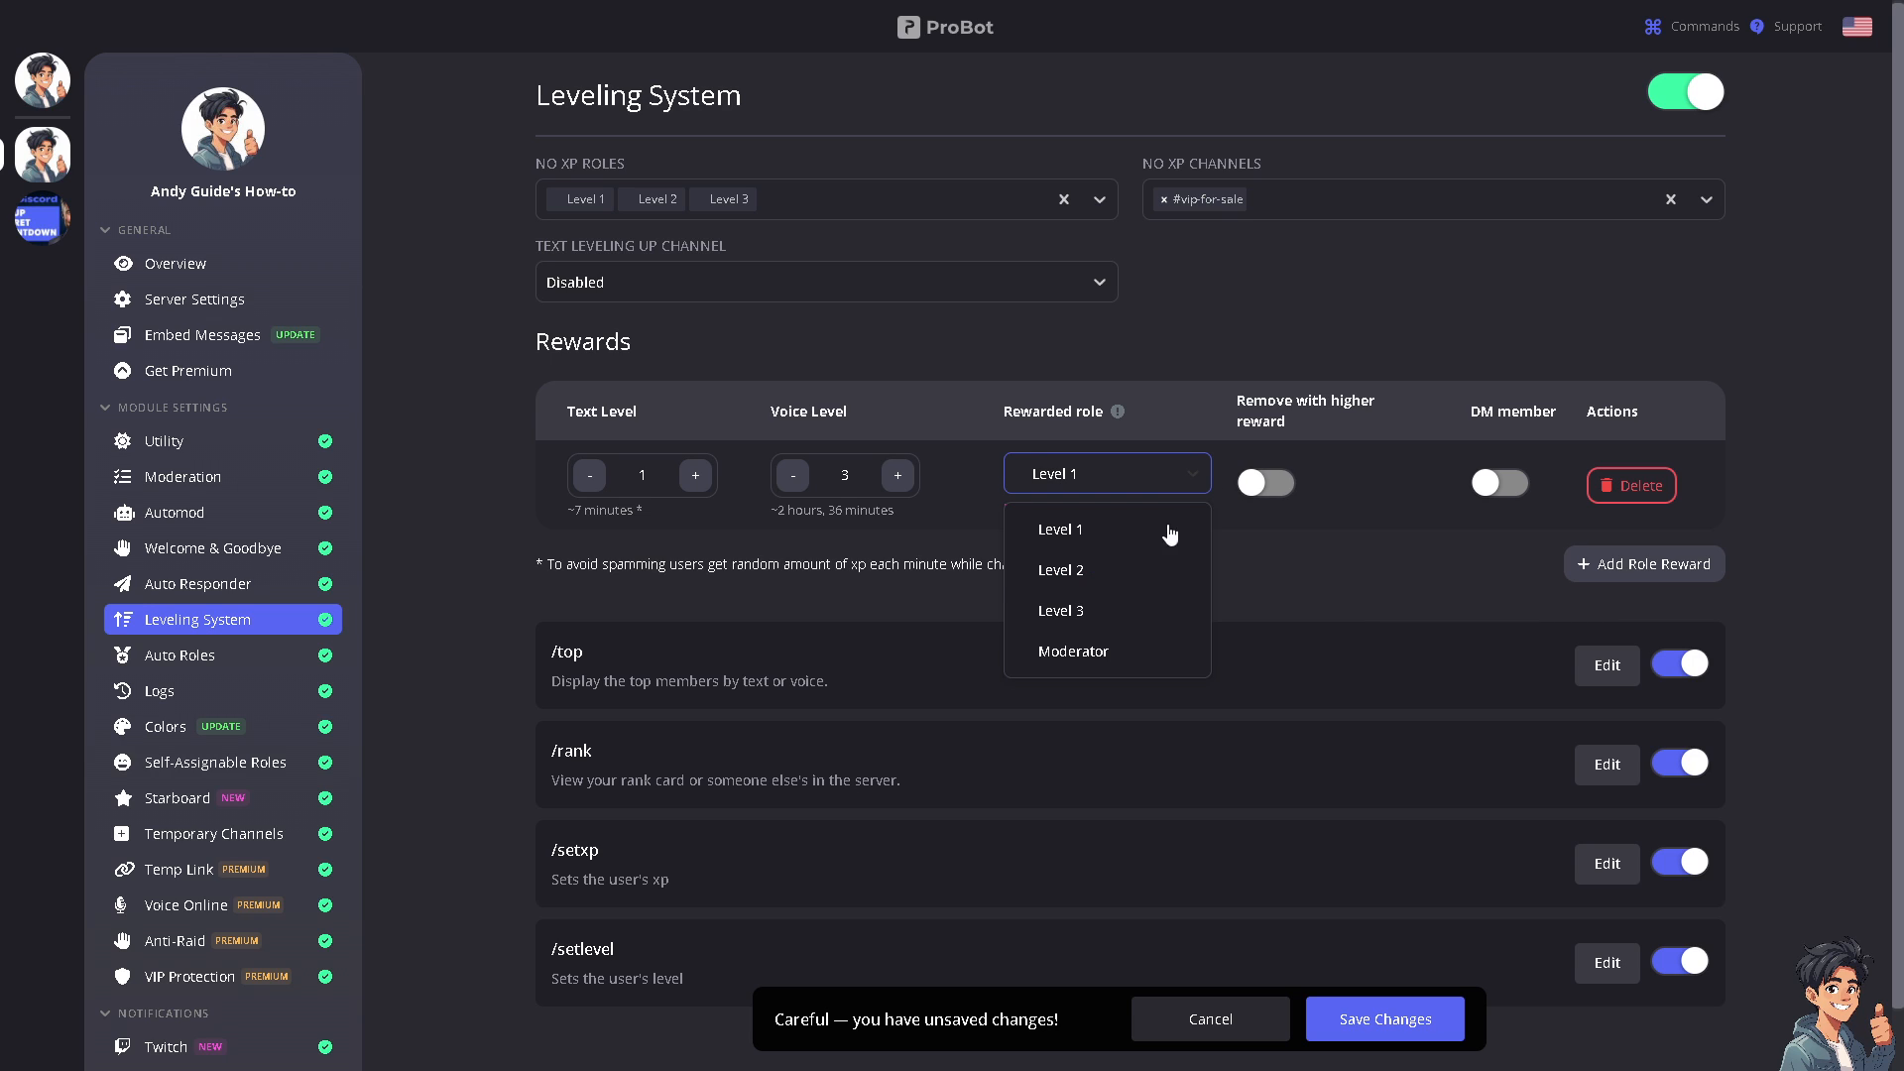
click(1111, 579)
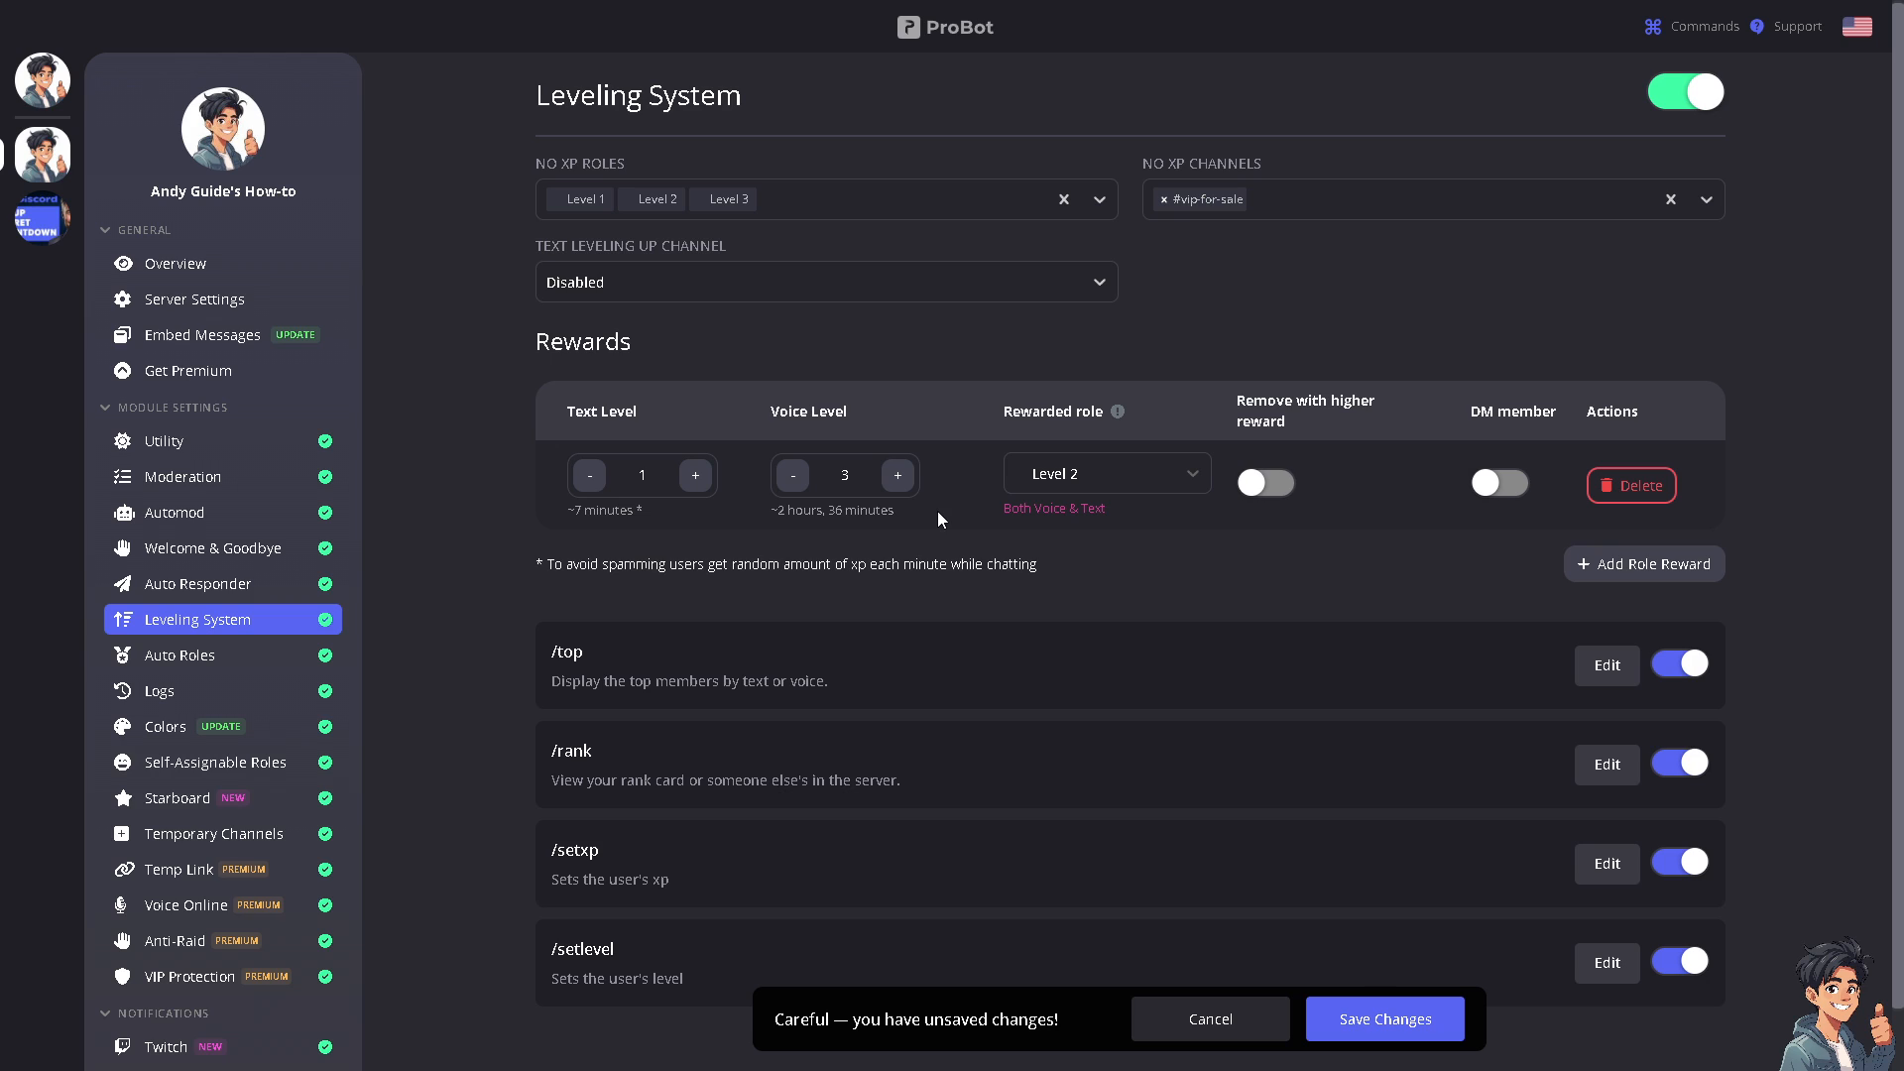
click(1393, 1020)
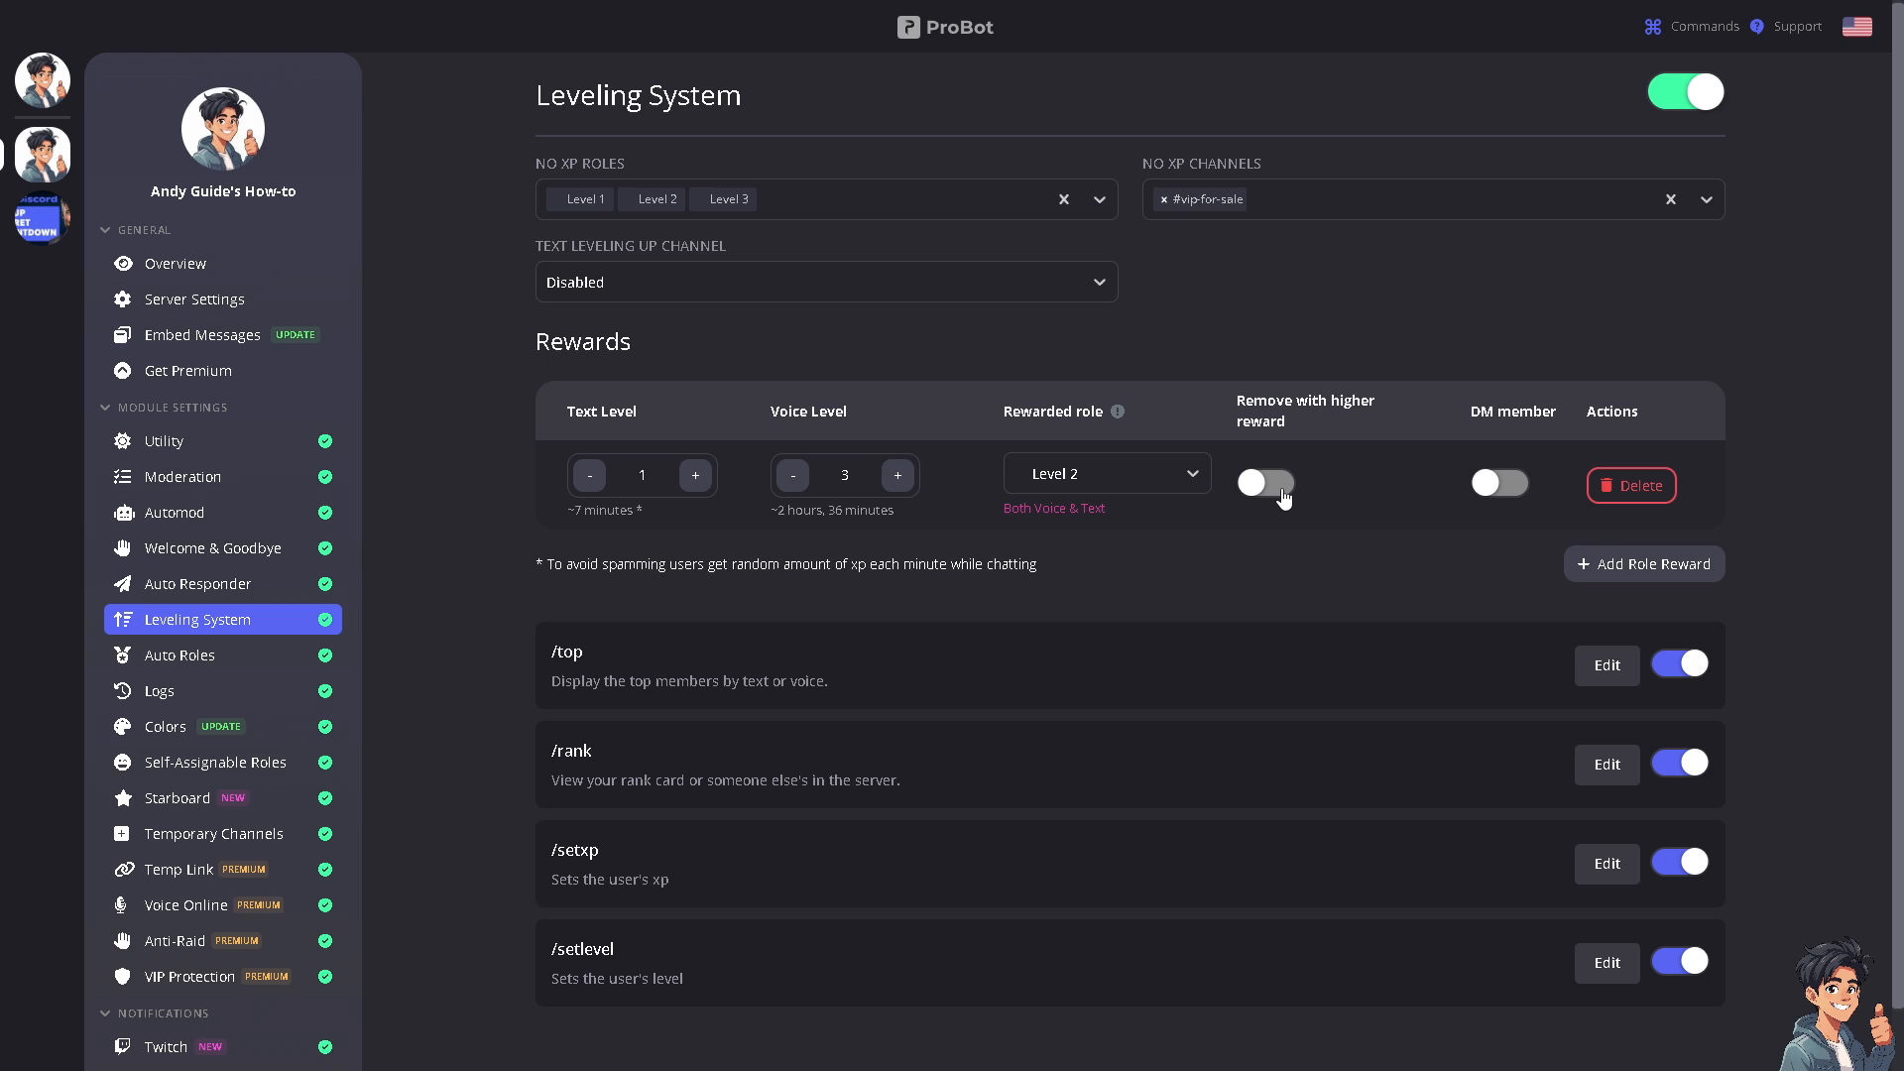
- Enable DM member and Remove with higher reward for the Level 2 role reward, saving the changes
click(1524, 493)
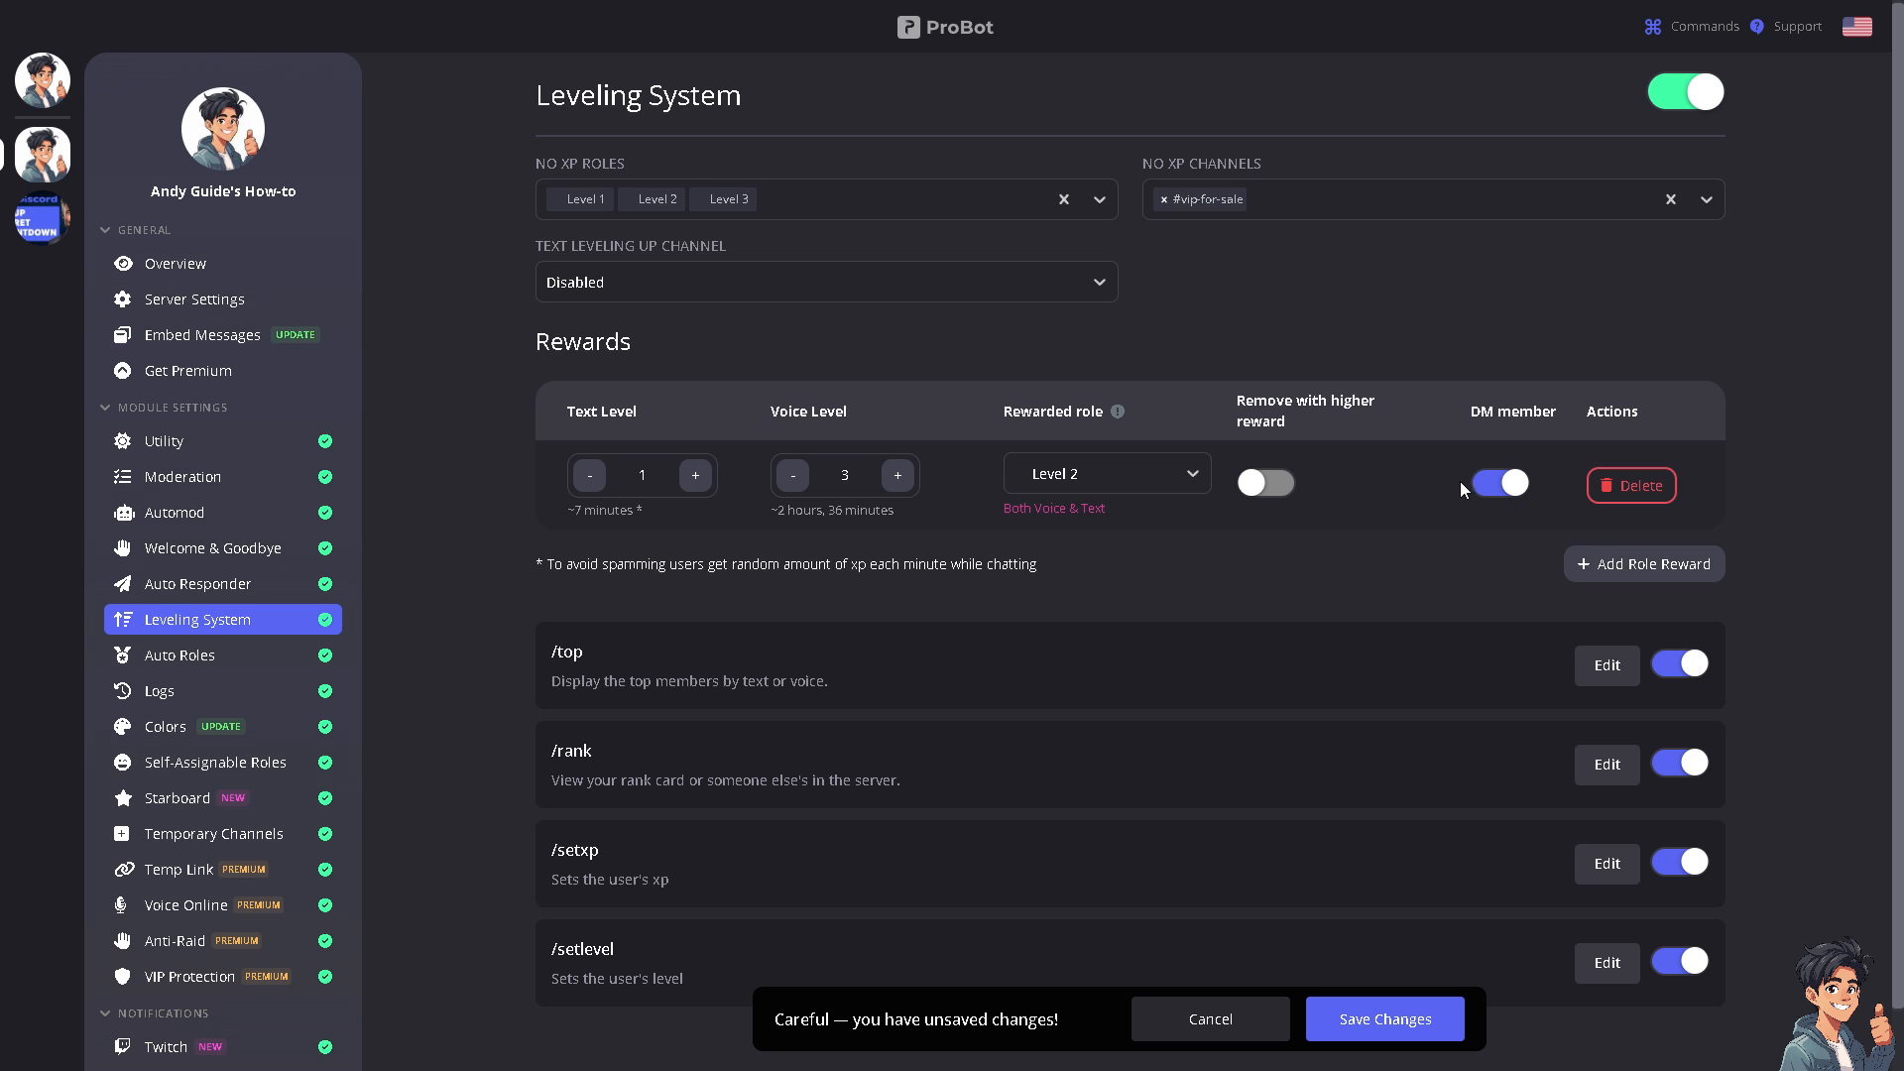
click(1398, 1021)
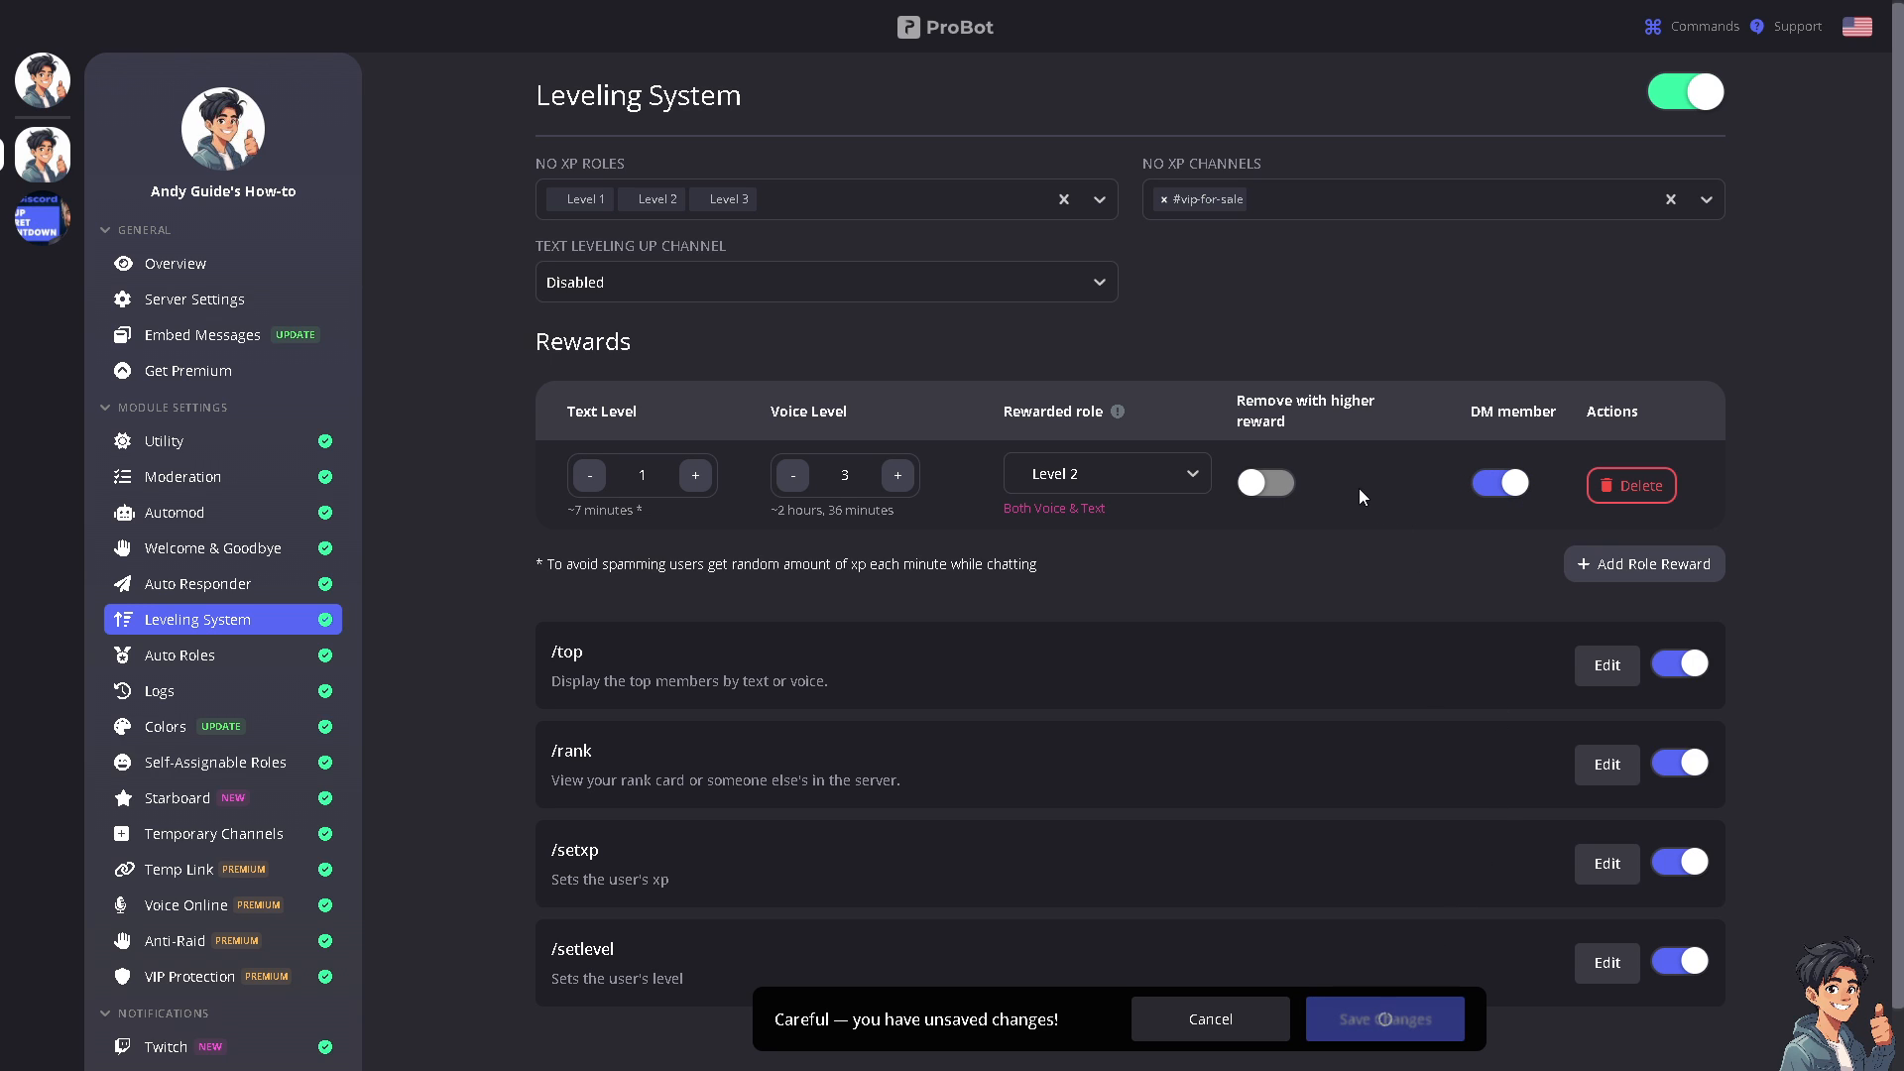
click(1283, 494)
click(1381, 1021)
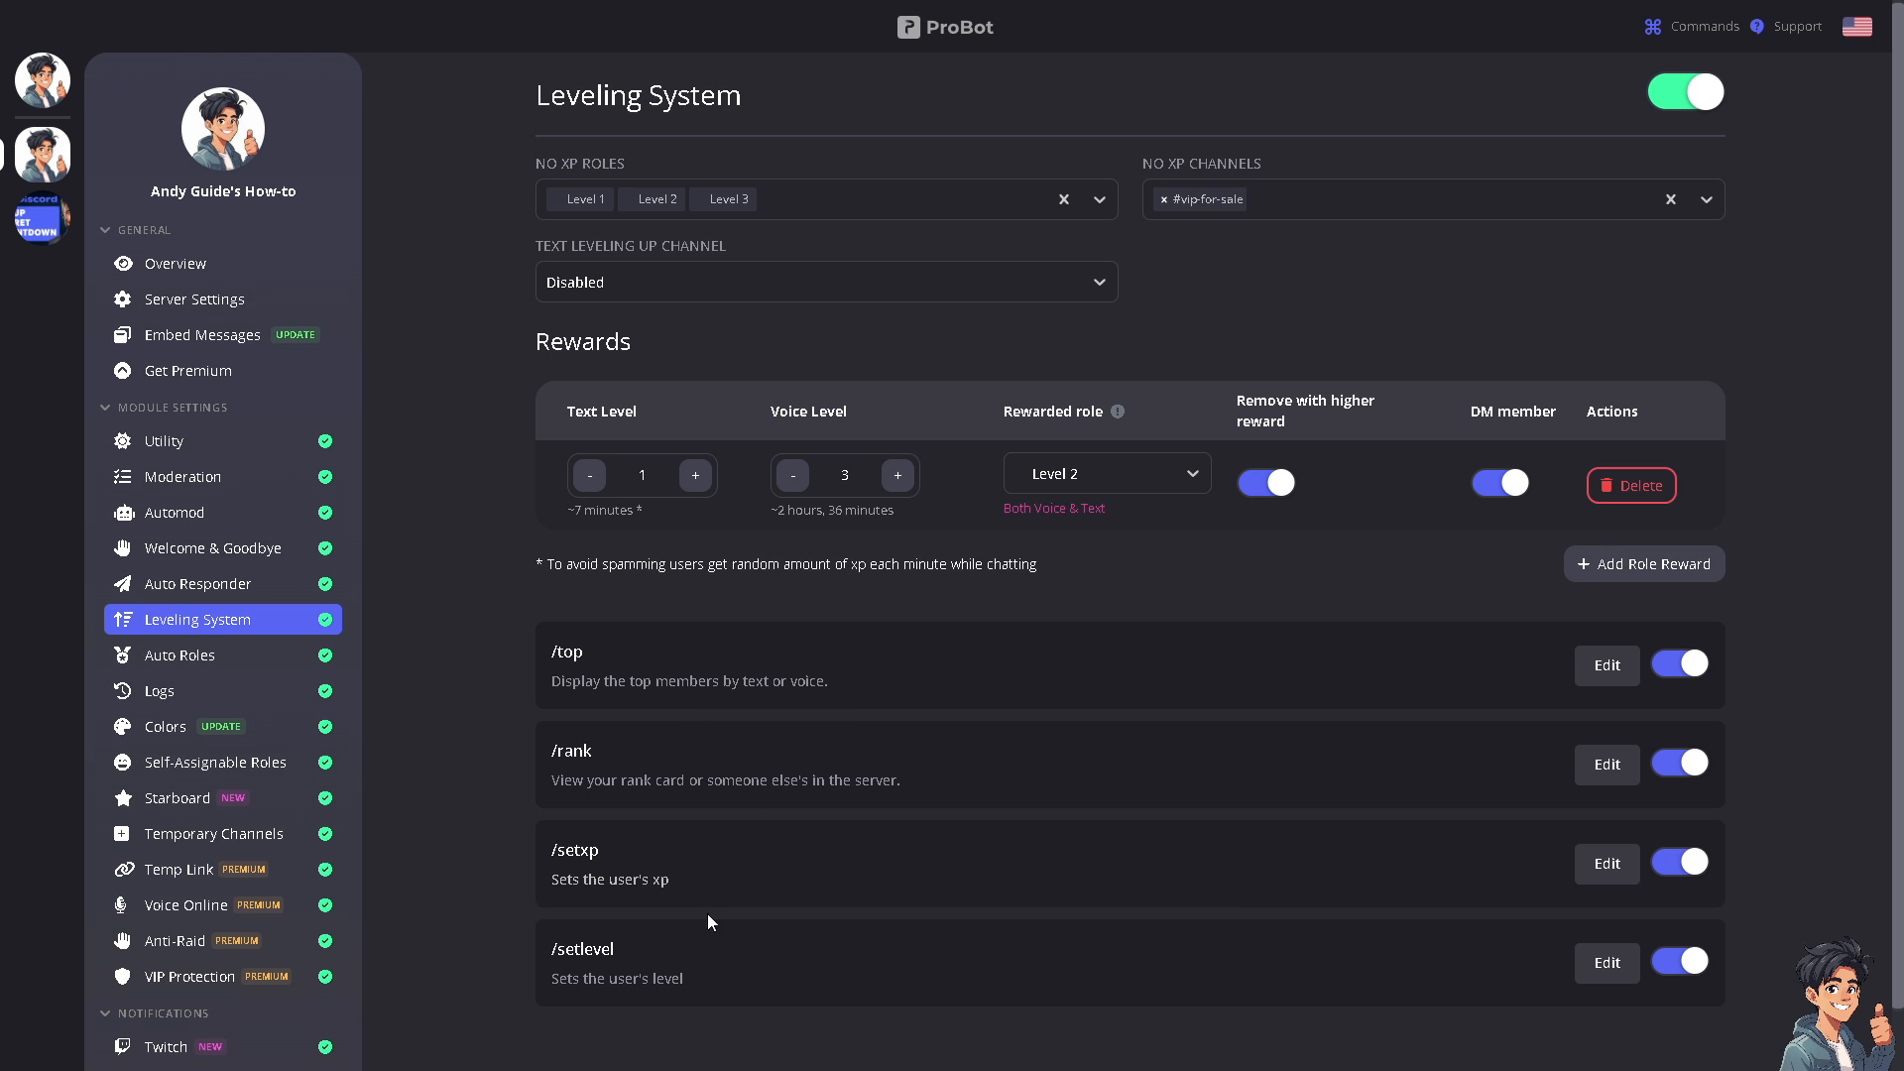
- Review the leveling commands, the rewarded role hint and the remaining No XP Roles choices
scroll(1224, 943, down, 1)
scroll(1069, 878, up, 1)
mouse_move(1117, 414)
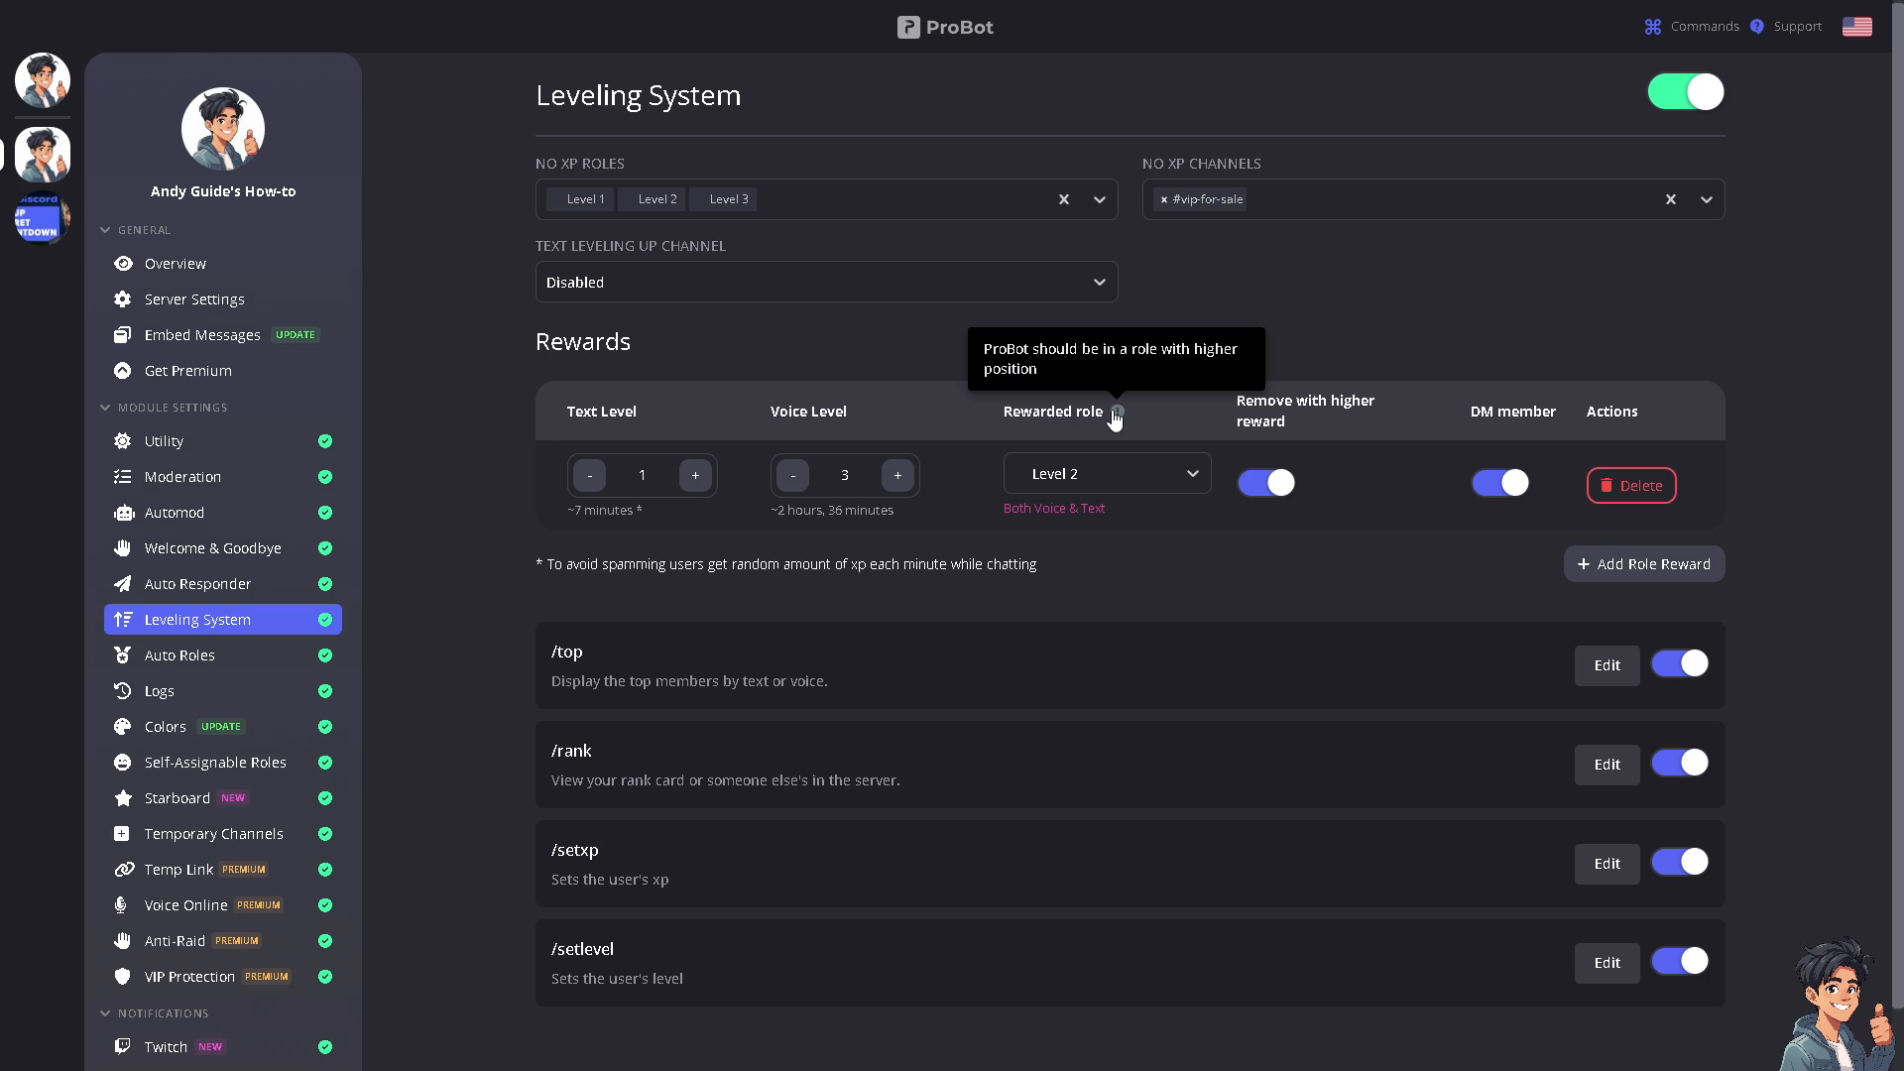
click(1107, 208)
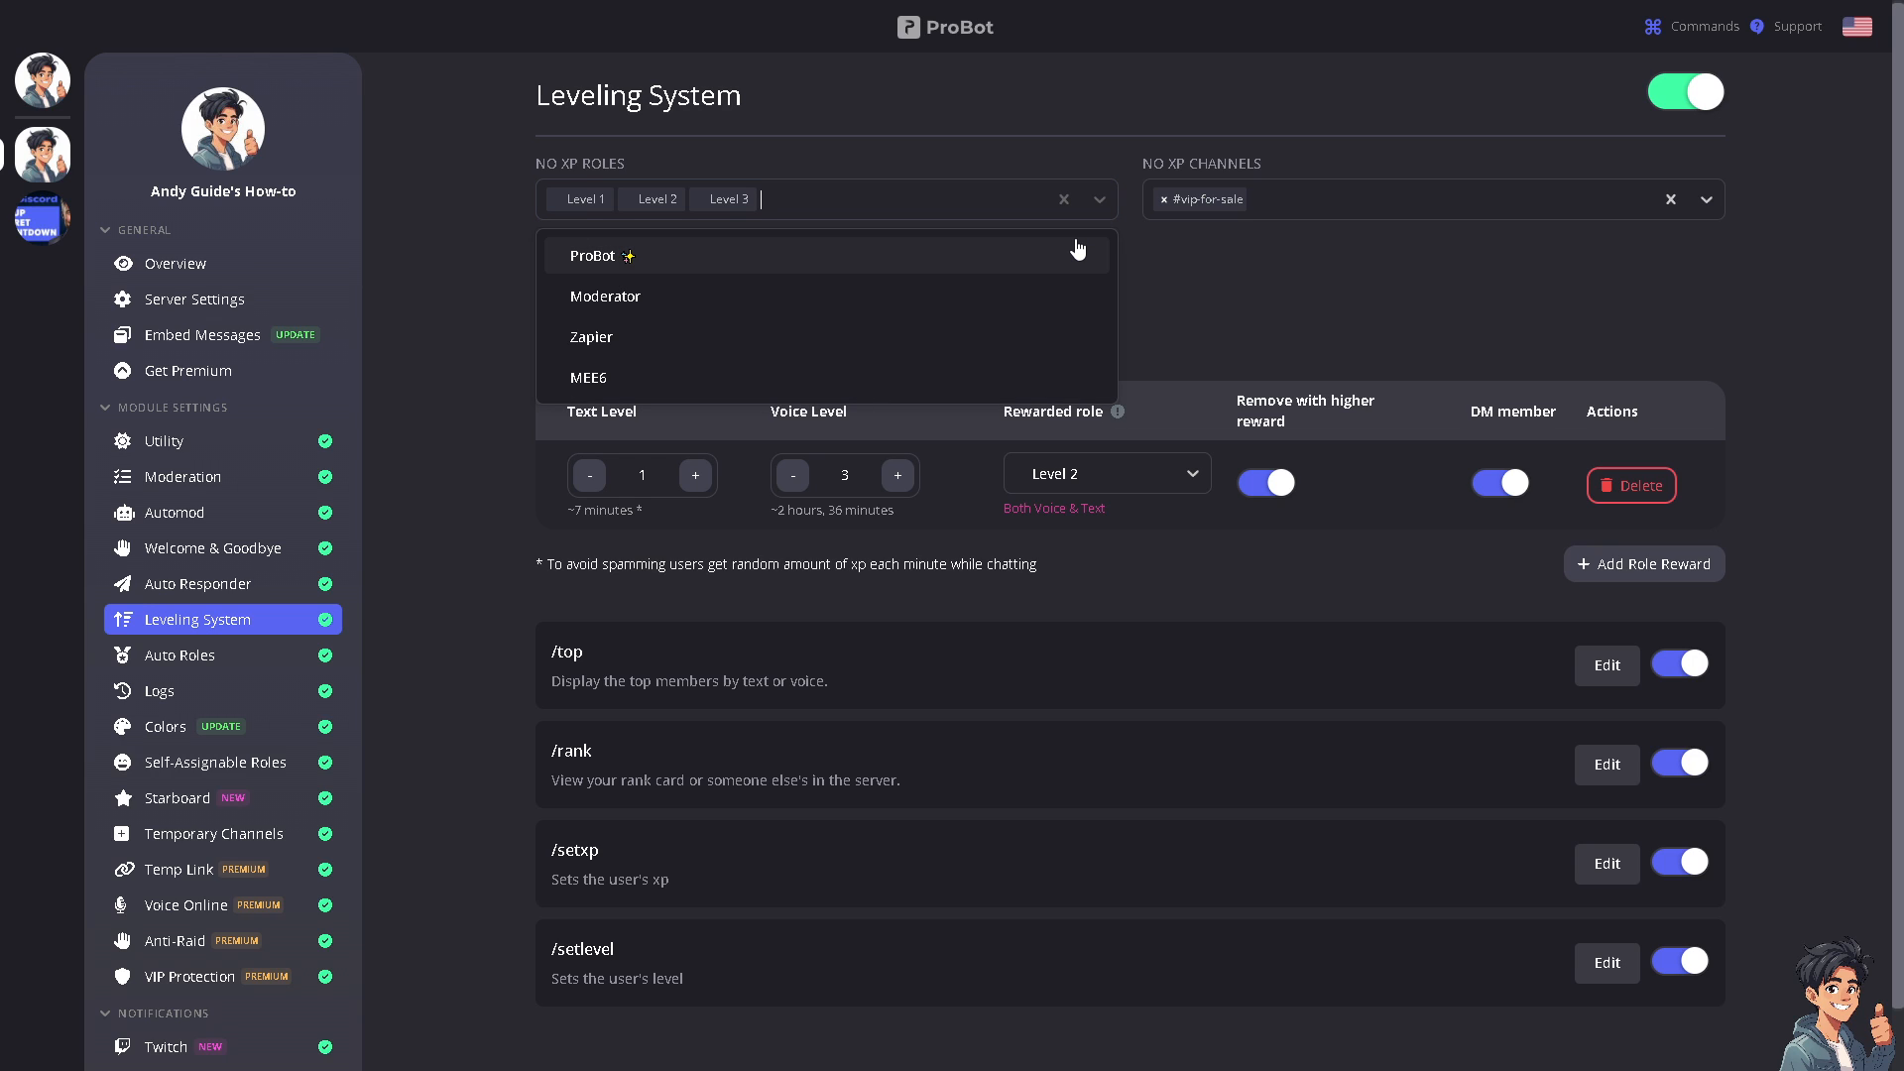
click(1246, 309)
scroll(1270, 305, down, 1)
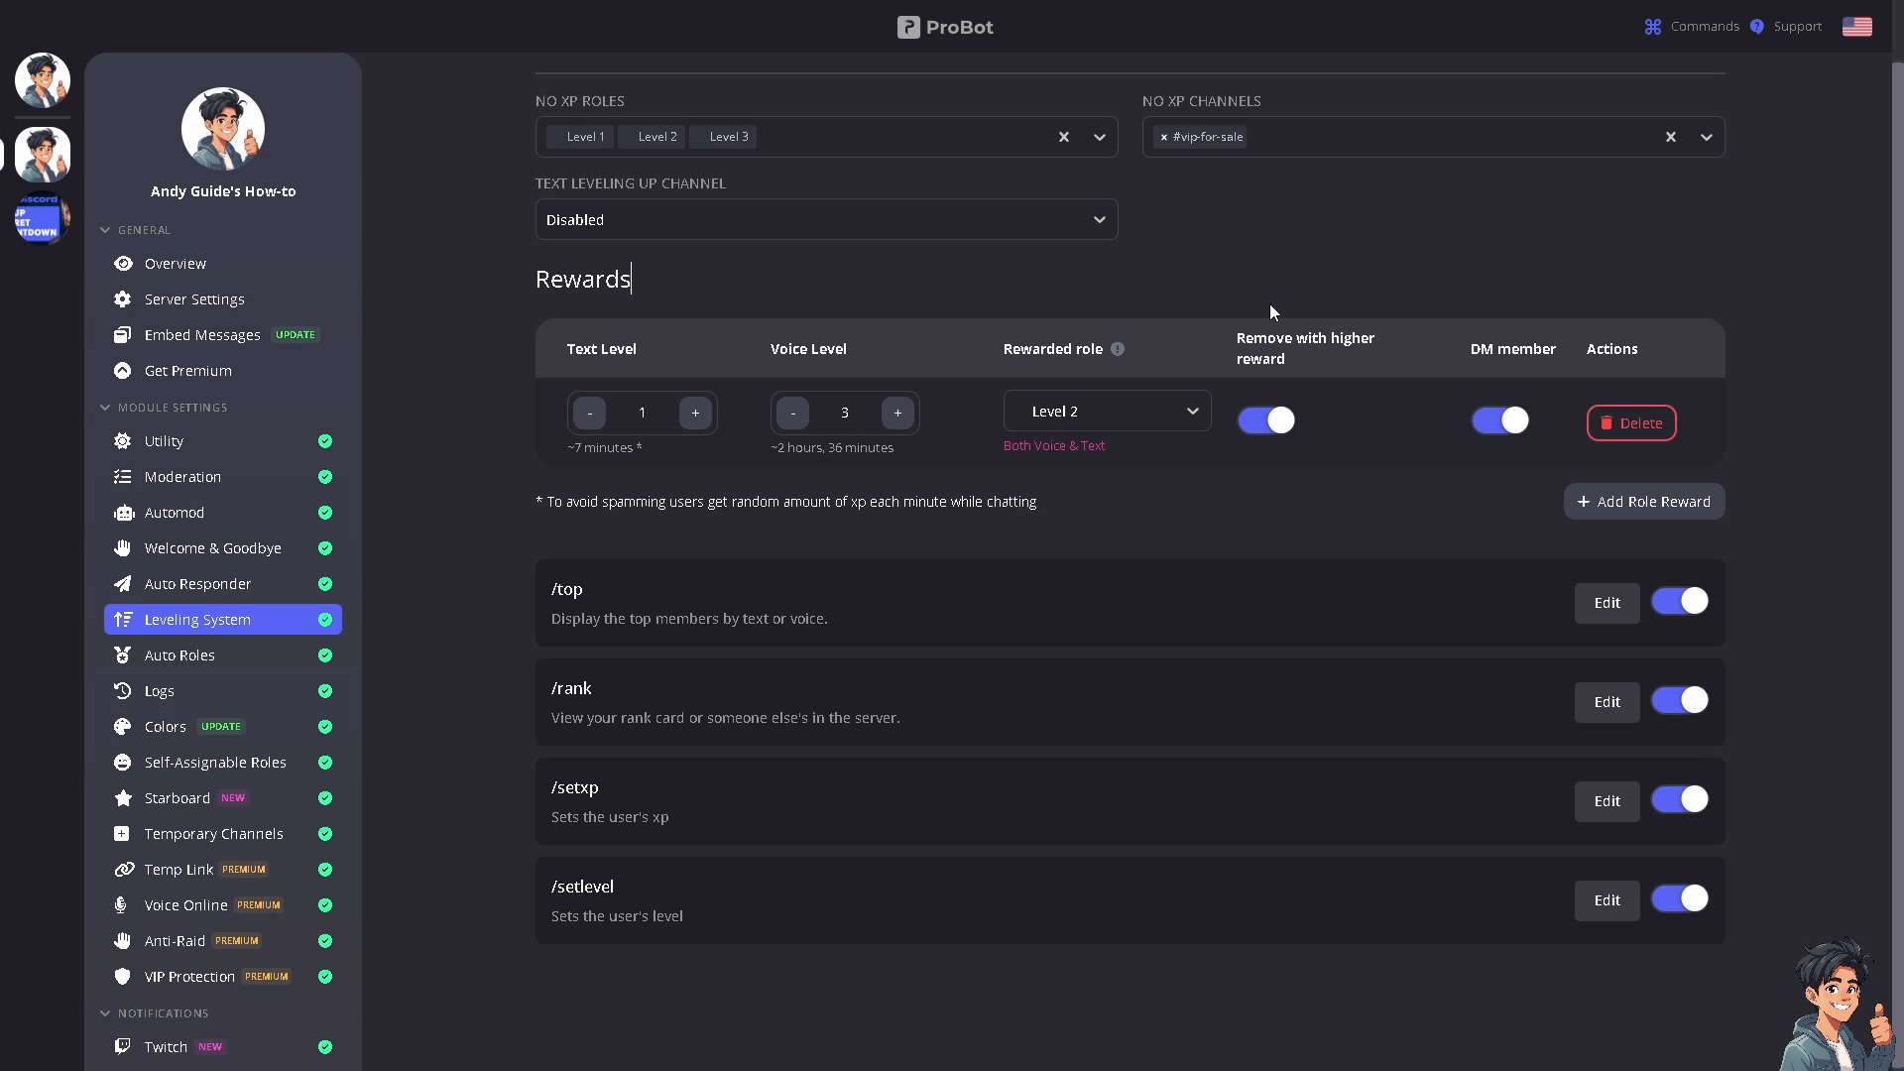